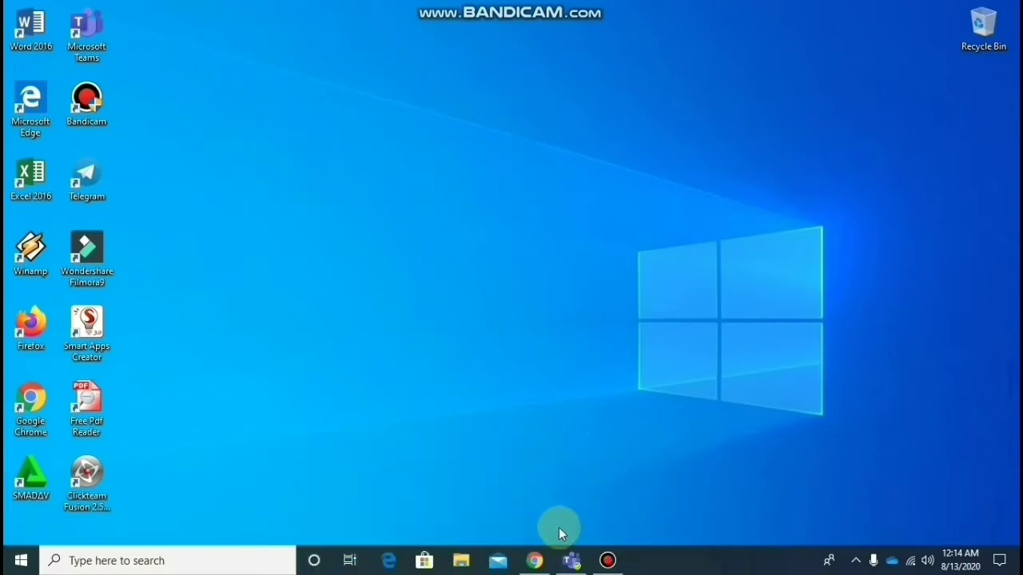
Switch to Google Drive in Chrome and create a blank Google Docs document in the Tugas Docs folder
{"action": "left_click", "coordinate": [534, 561]}
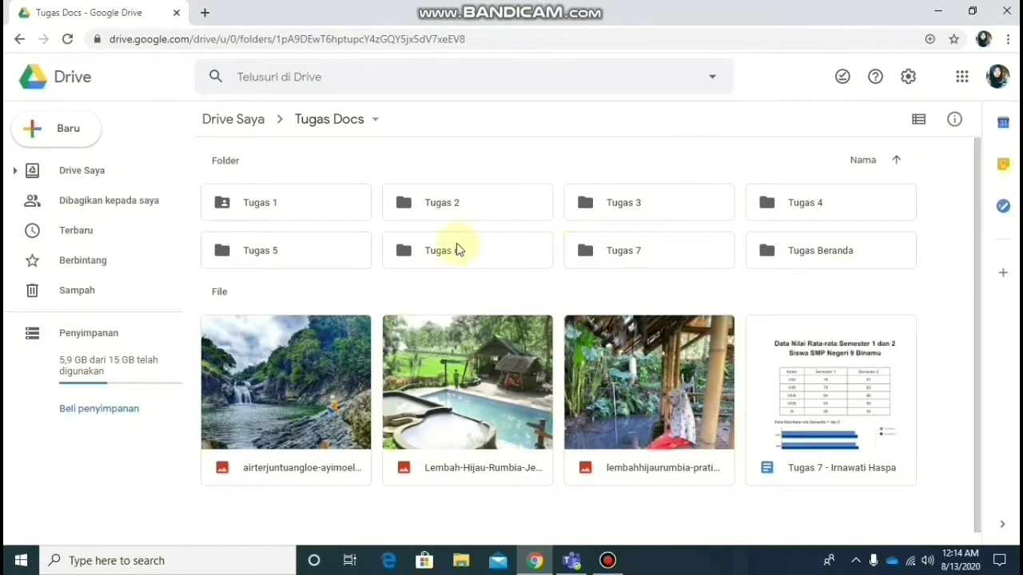
{"action": "left_click", "coordinate": [57, 135]}
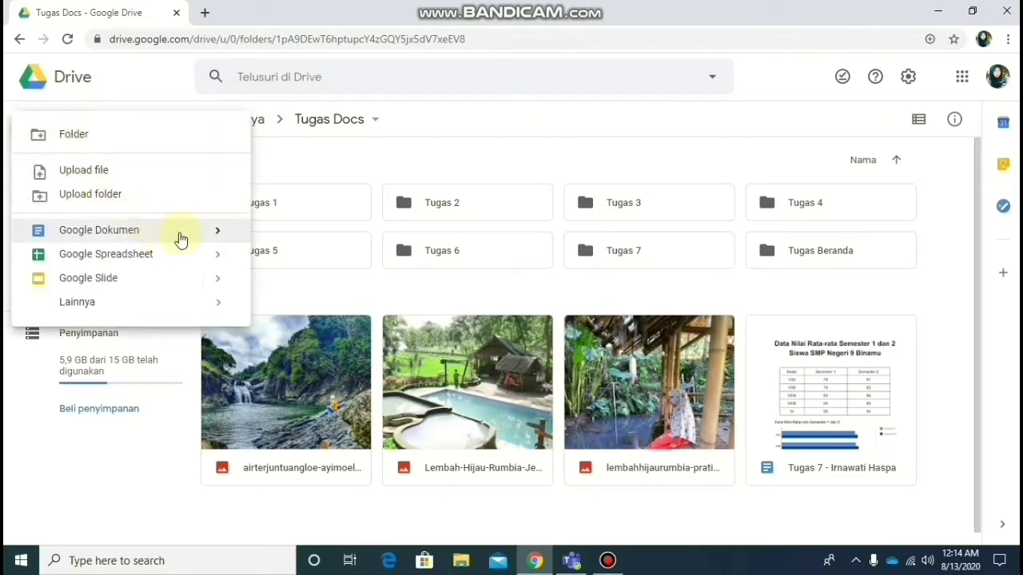
{"action": "mouse_move", "coordinate": [214, 238]}
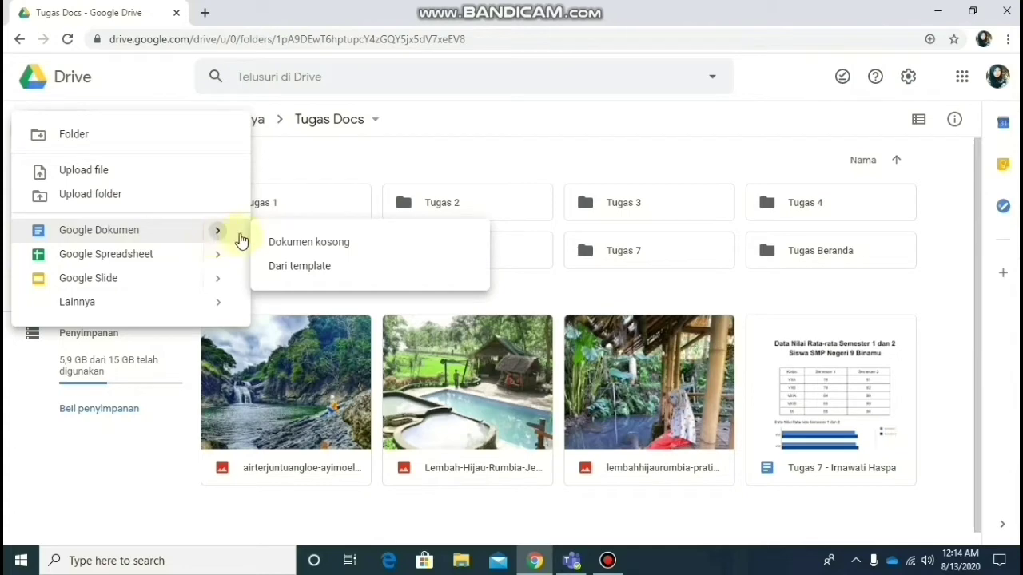
{"action": "left_click", "coordinate": [276, 246]}
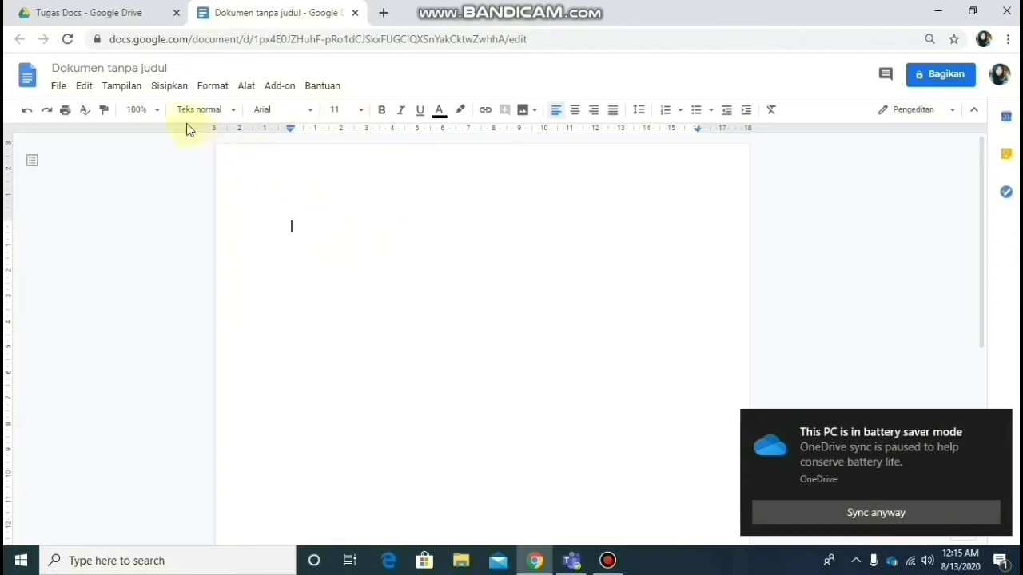
Rename the untitled document to "Tugas 7 - " followed by the author's full name
{"action": "left_click", "coordinate": [77, 71]}
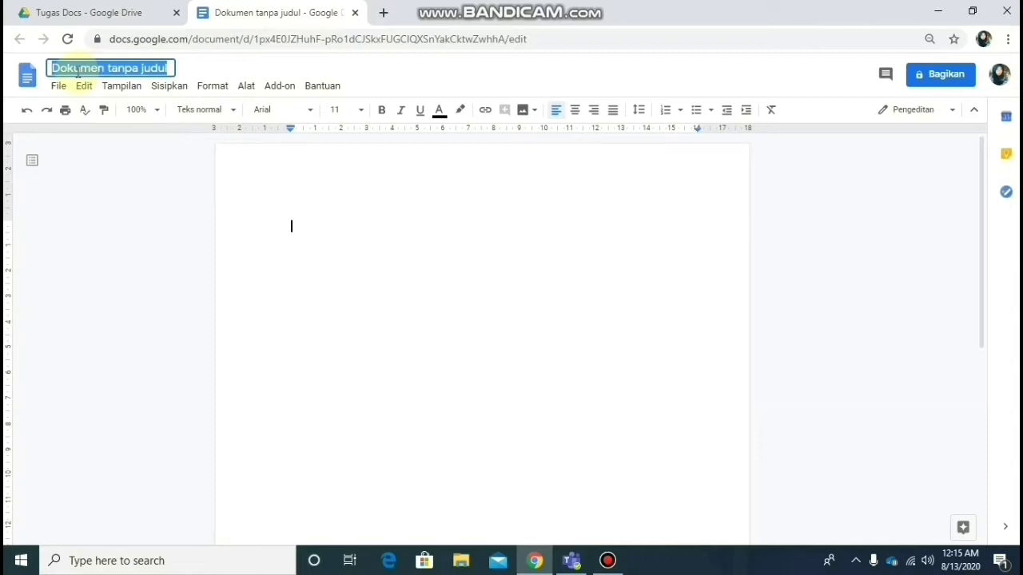
{"action": "type", "text": "Tu"}
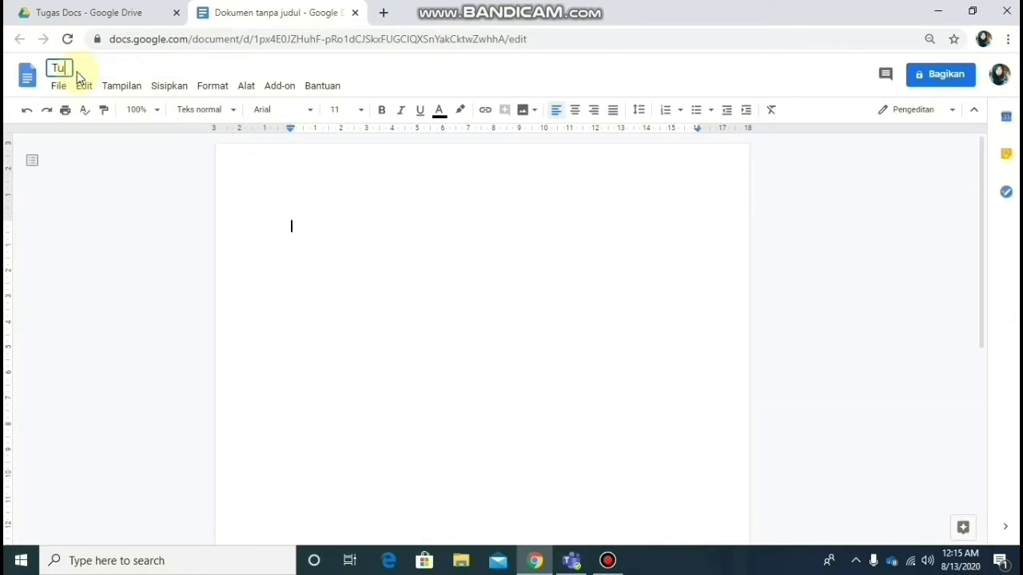
{"action": "type", "text": "gas 7 -"}
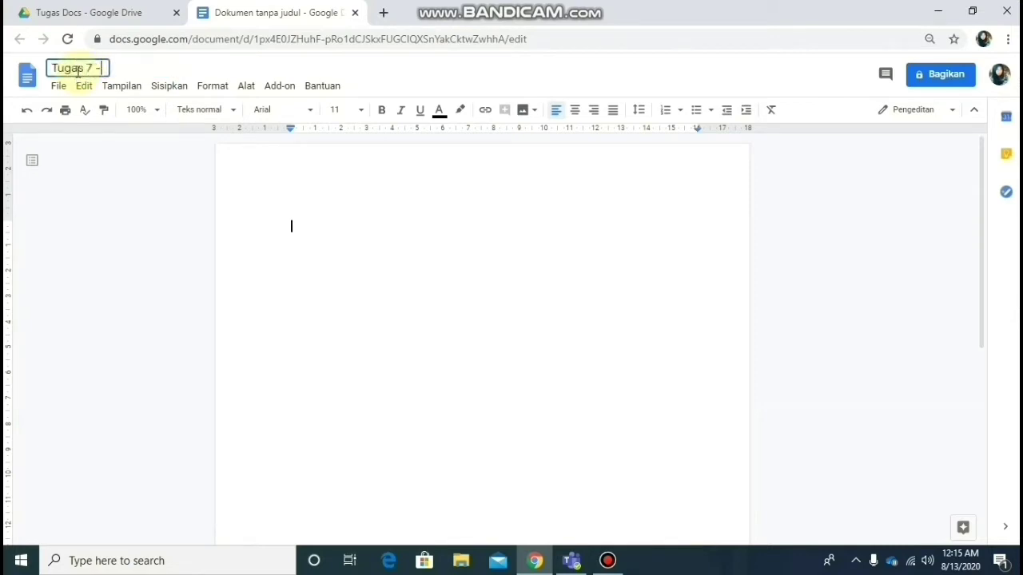
{"action": "type", "text": " Irnawati Haspa"}
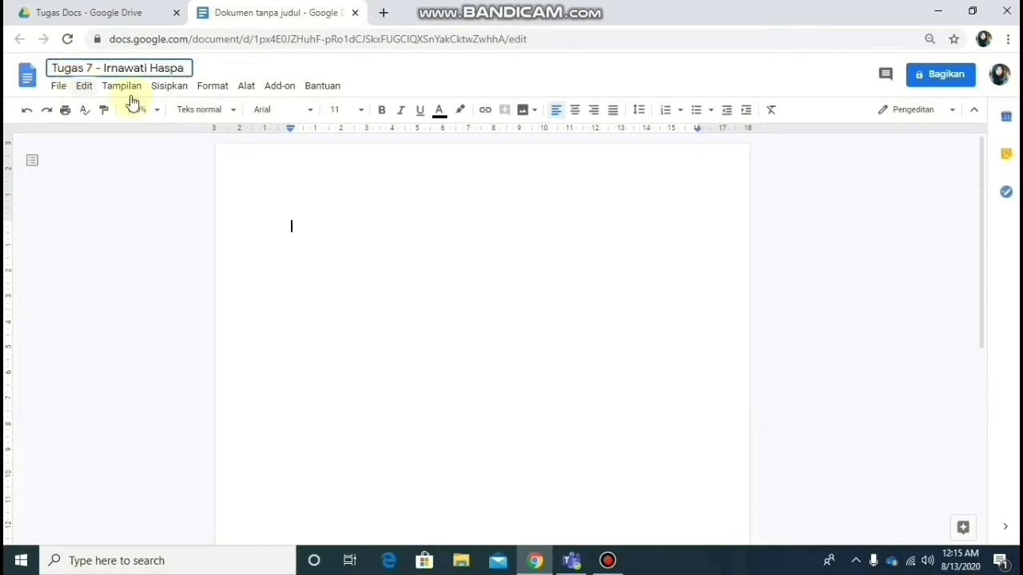
Enter the heading "Data Nilai Rata-rata Semester 1 dan 2 Siswa SMP Negeri 9 Binamu" at the start of the document
{"action": "left_click", "coordinate": [349, 251]}
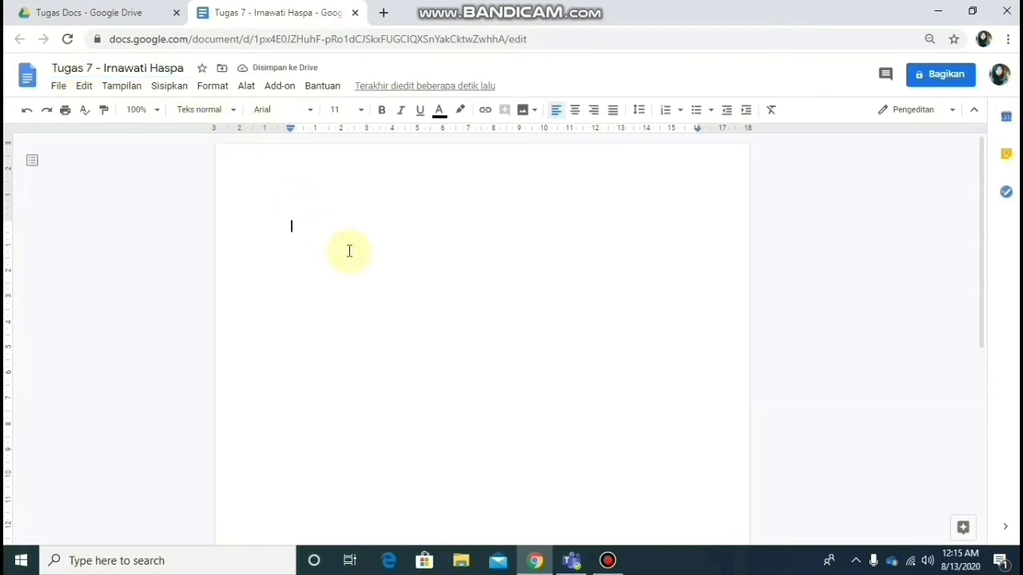
{"action": "type", "text": "Data Nilai Rata"}
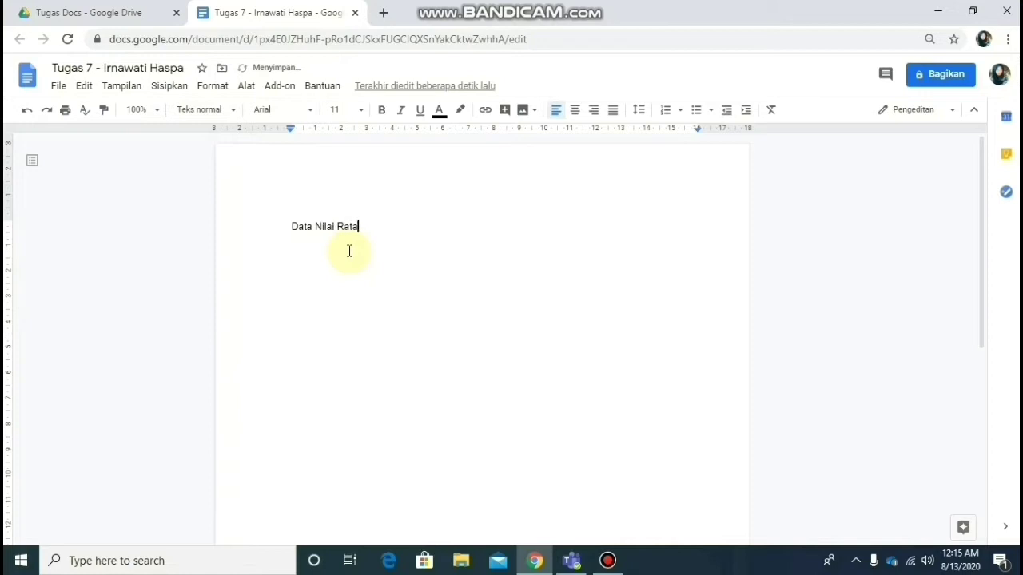
{"action": "type", "text": "-rata Semester 1 dan 2 Sis"}
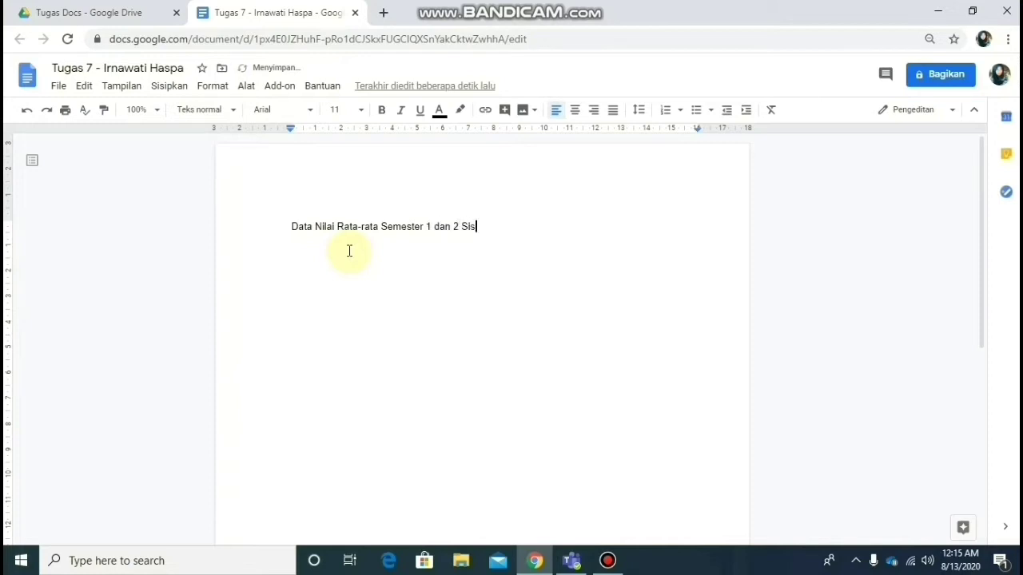
{"action": "type", "text": "wa SMP Negeri 9 Bin"}
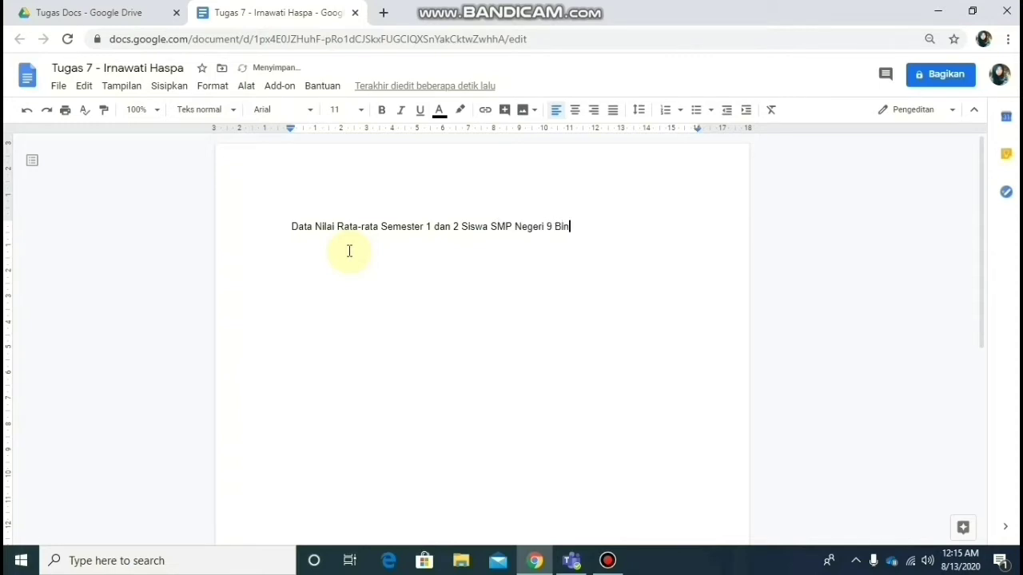
{"action": "type", "text": "amu"}
Format the entire heading as bold, centred text with font size 24
{"action": "key", "text": "ctrl+shift+Left"}
{"action": "key", "text": "ctrl+shift+Left"}
{"action": "key", "text": "ctrl+shift+Left"}
{"action": "key", "text": "ctrl+shift+Left"}
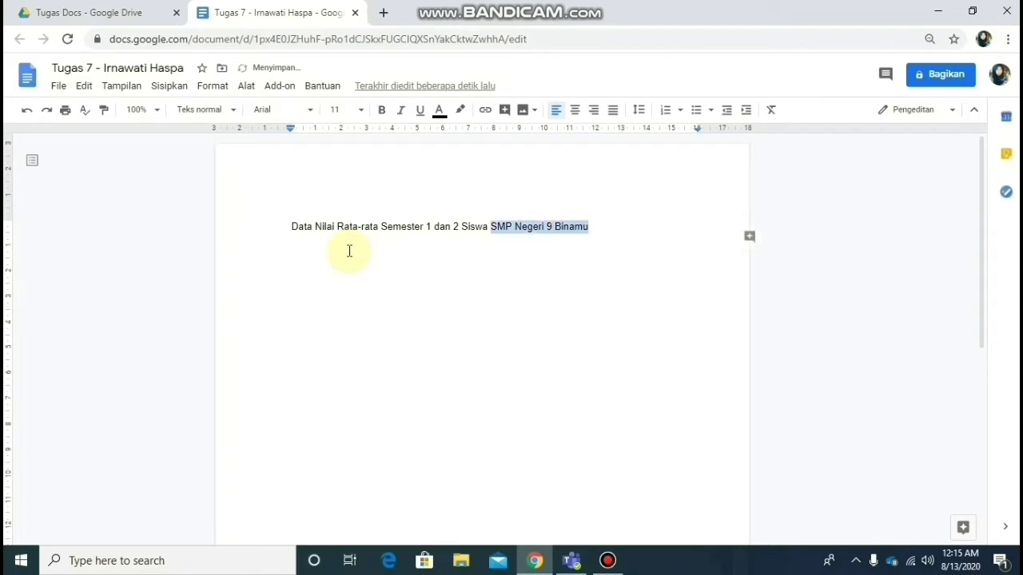
{"action": "key", "text": "ctrl+shift+Left"}
{"action": "key", "text": "ctrl+shift+Left"}
{"action": "key", "text": "ctrl+shift+Left"}
{"action": "key", "text": "ctrl+shift+Left"}
{"action": "key", "text": "ctrl+shift+Left"}
{"action": "key", "text": "ctrl+shift+Left"}
{"action": "key", "text": "ctrl+shift+Left"}
{"action": "key", "text": "ctrl+shift+Left"}
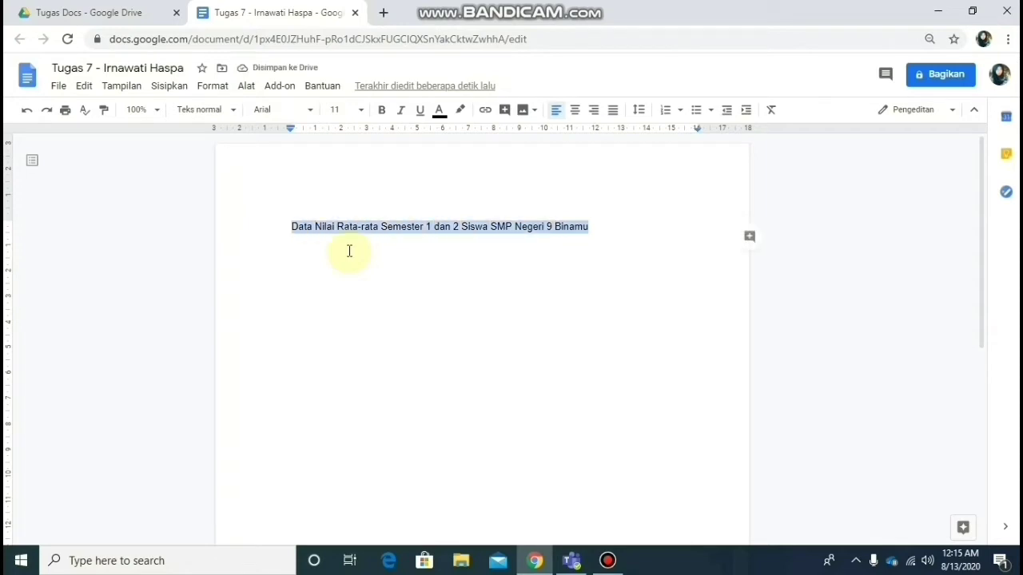
{"action": "left_click", "coordinate": [381, 110]}
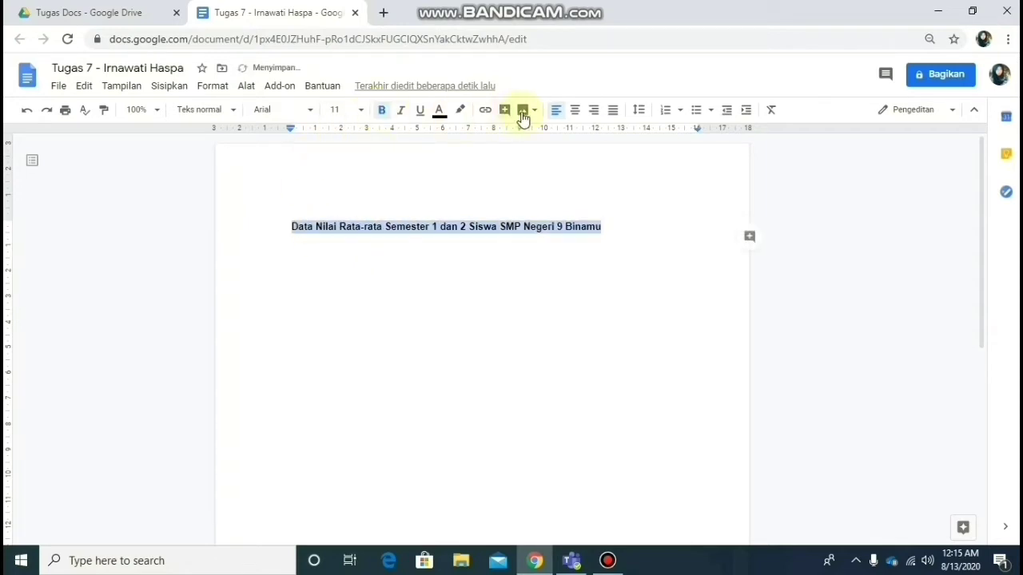
{"action": "left_click", "coordinate": [577, 111]}
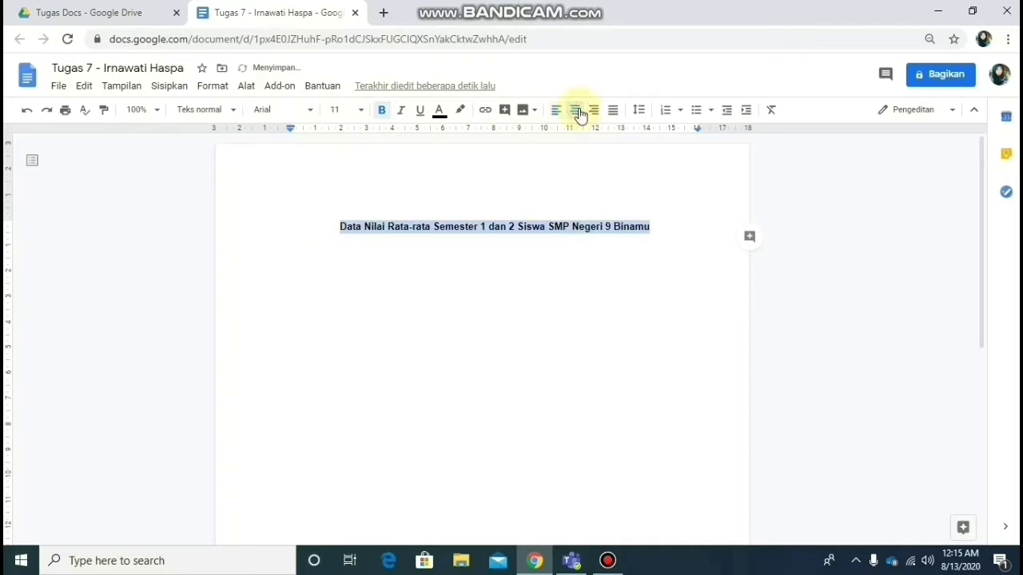
{"action": "left_click", "coordinate": [362, 111]}
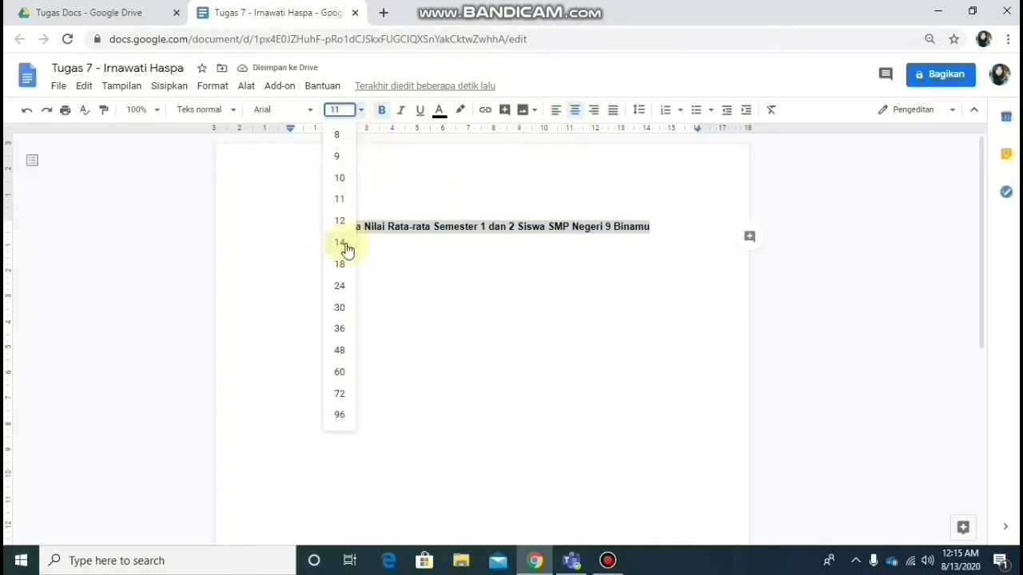
{"action": "left_click", "coordinate": [339, 286]}
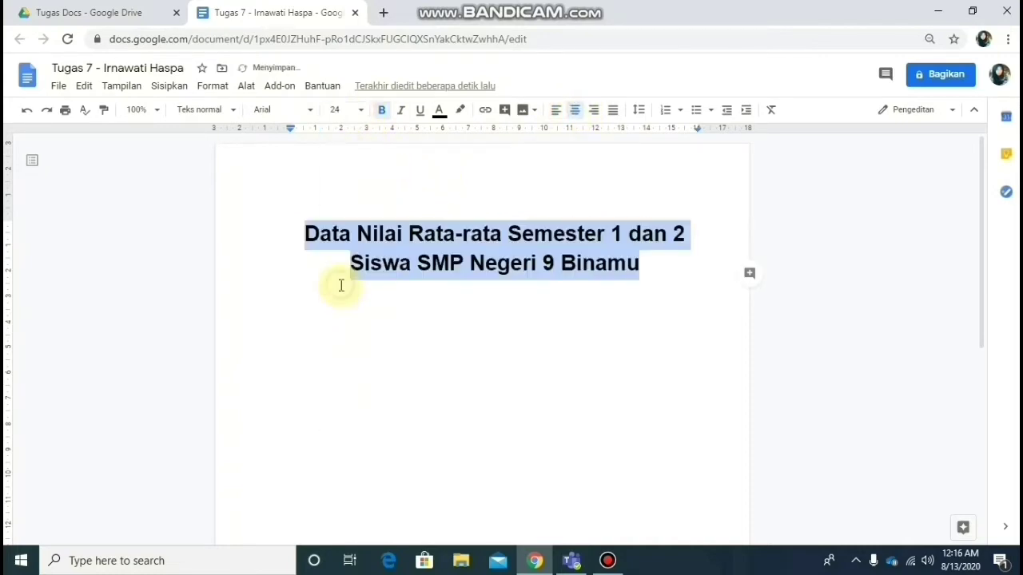
Insert a table with 3 columns and 6 rows on a new line below the heading and narrow its first column
{"action": "left_click", "coordinate": [682, 260]}
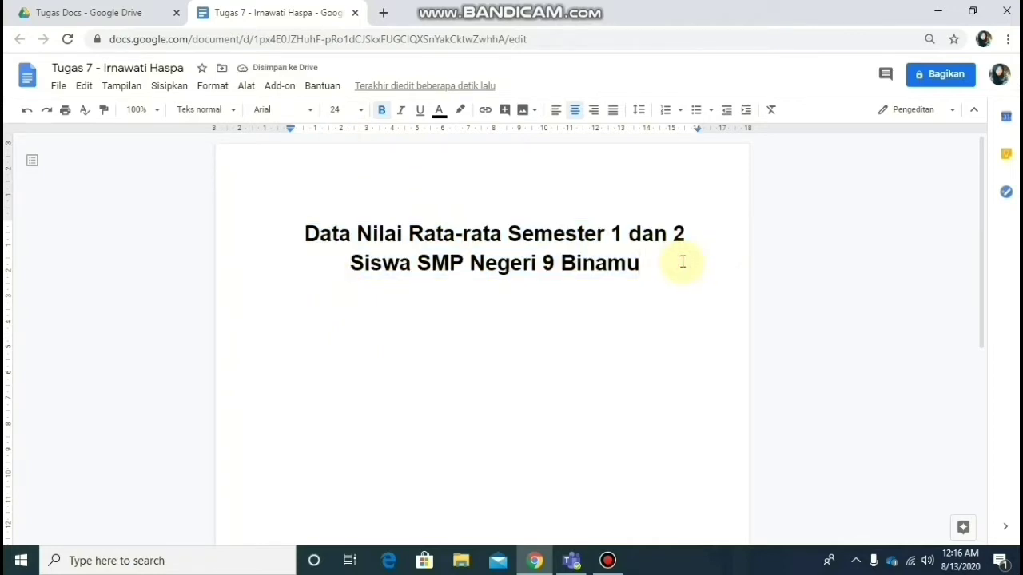
{"action": "key", "text": "Return"}
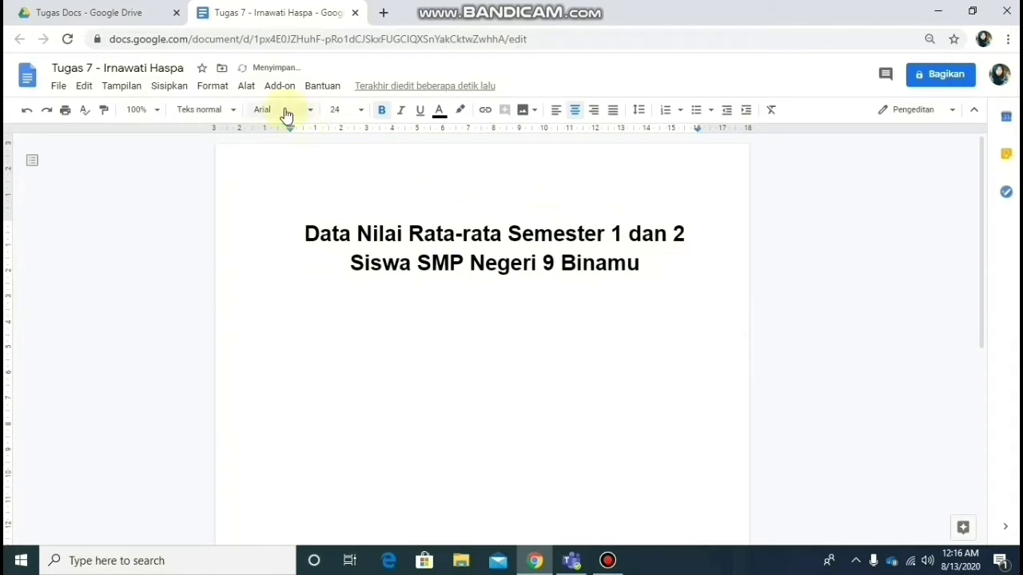
{"action": "left_click", "coordinate": [175, 87]}
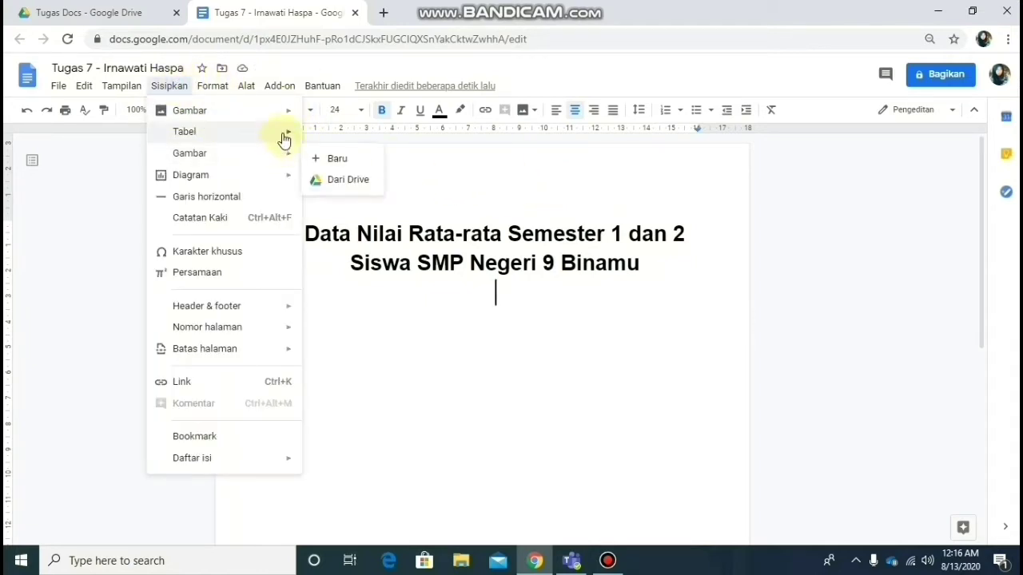
{"action": "mouse_move", "coordinate": [290, 139]}
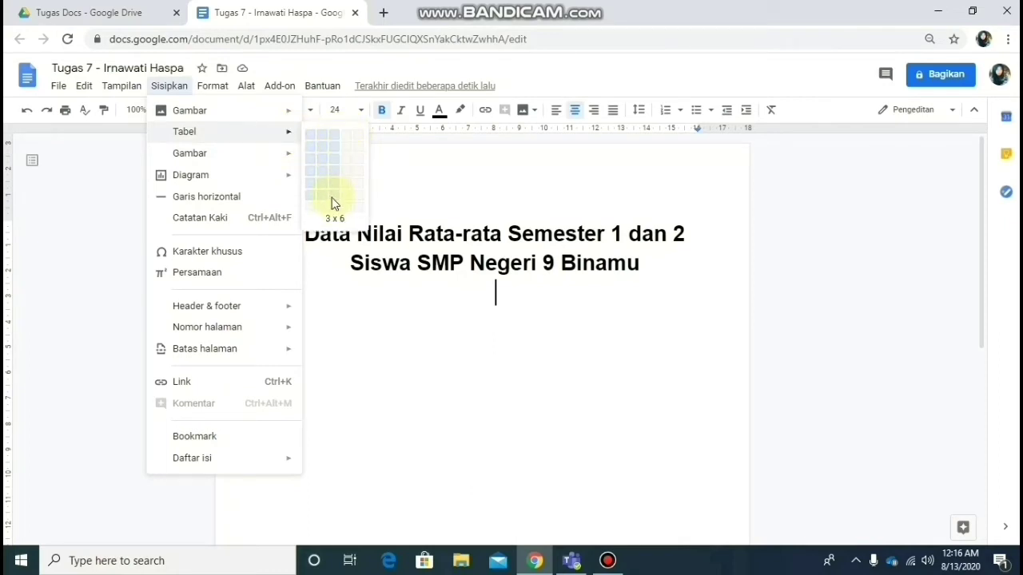
{"action": "left_click", "coordinate": [332, 201]}
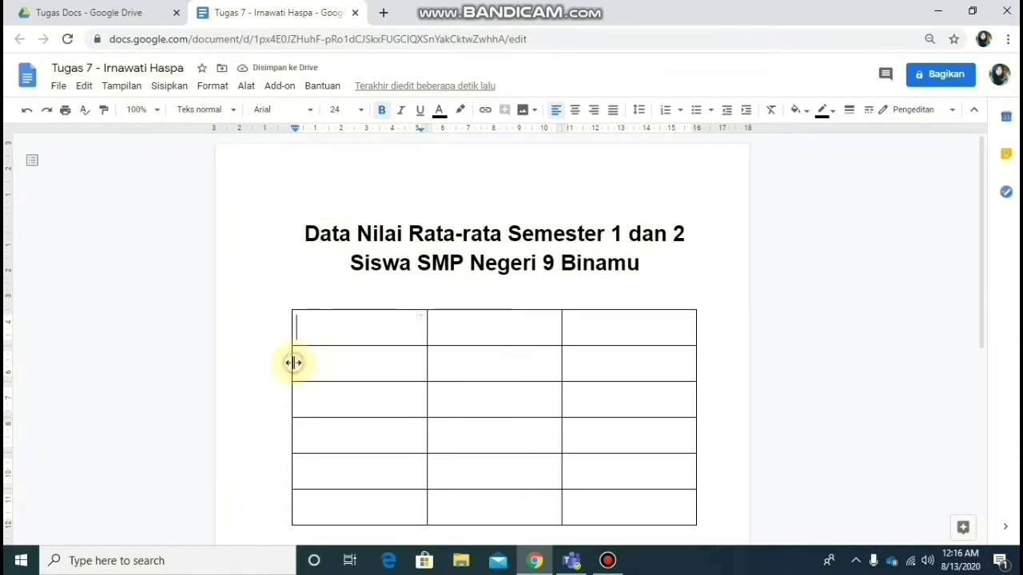
{"action": "left_click_drag", "start_coordinate": [292, 363], "coordinate": [334, 365]}
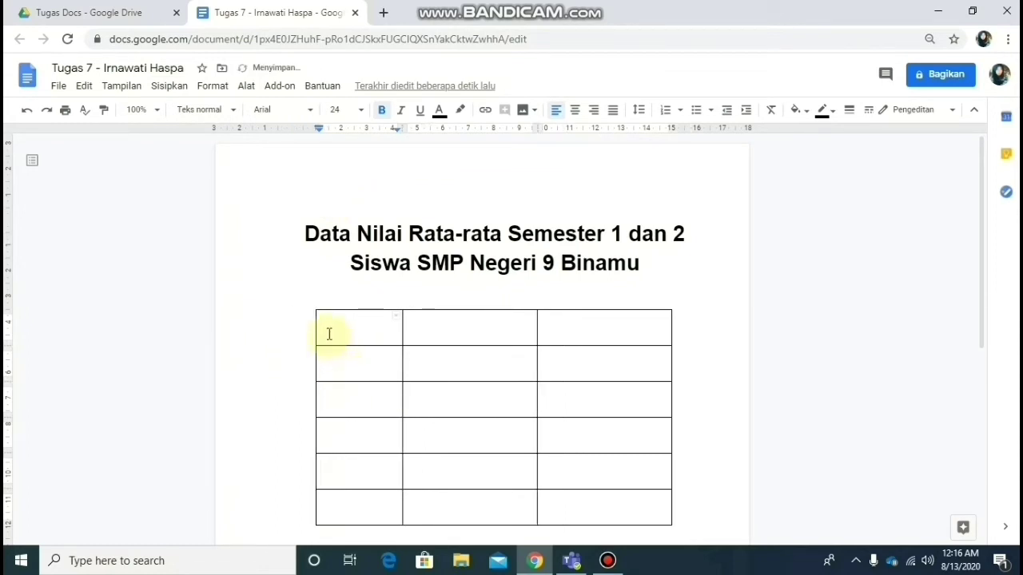
Format all table cells with centred alignment, bold turned off and font size 14
{"action": "left_click", "coordinate": [327, 331]}
{"action": "left_click_drag", "start_coordinate": [451, 334], "coordinate": [607, 497]}
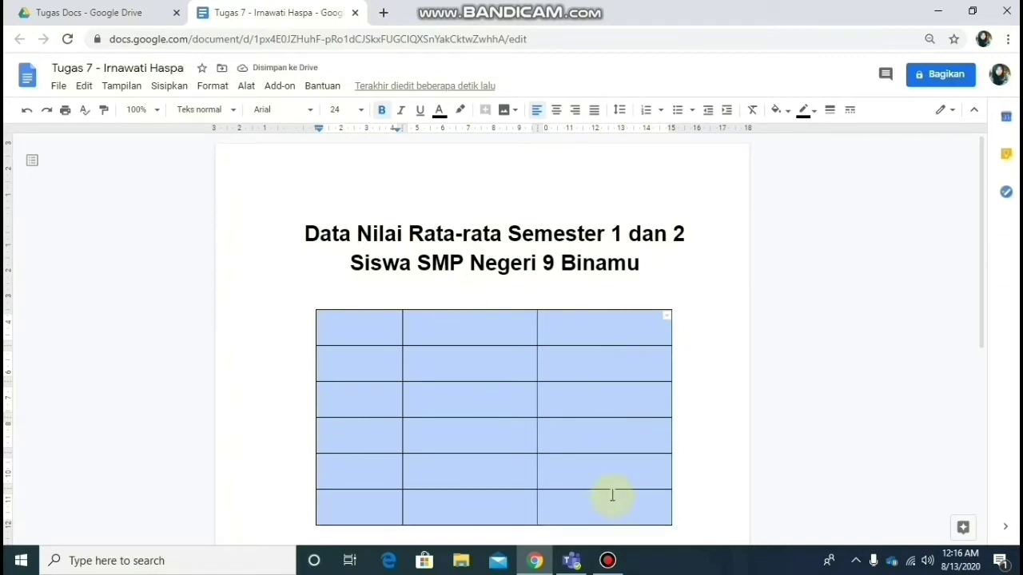
{"action": "left_click", "coordinate": [557, 114]}
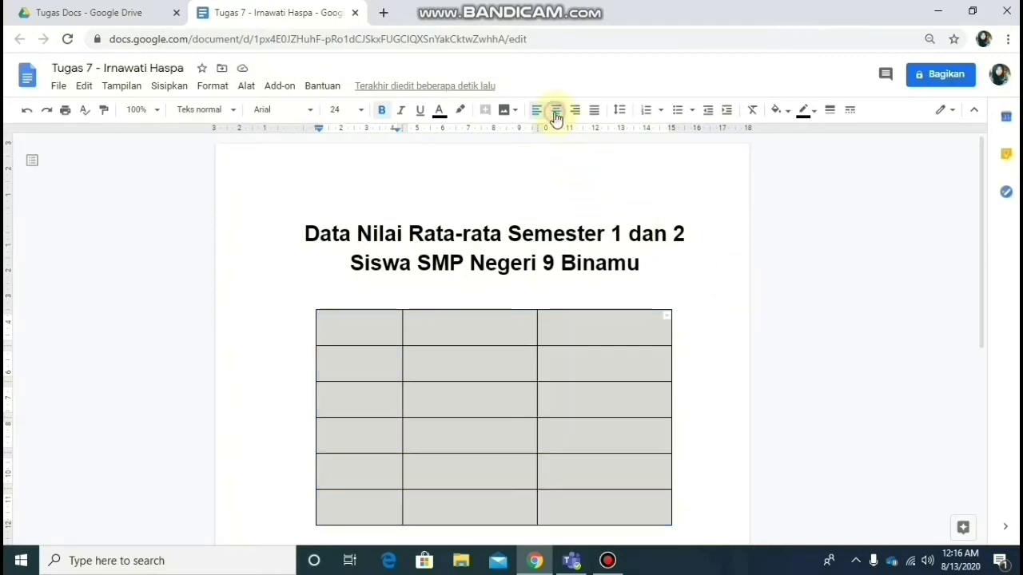
{"action": "left_click", "coordinate": [385, 114]}
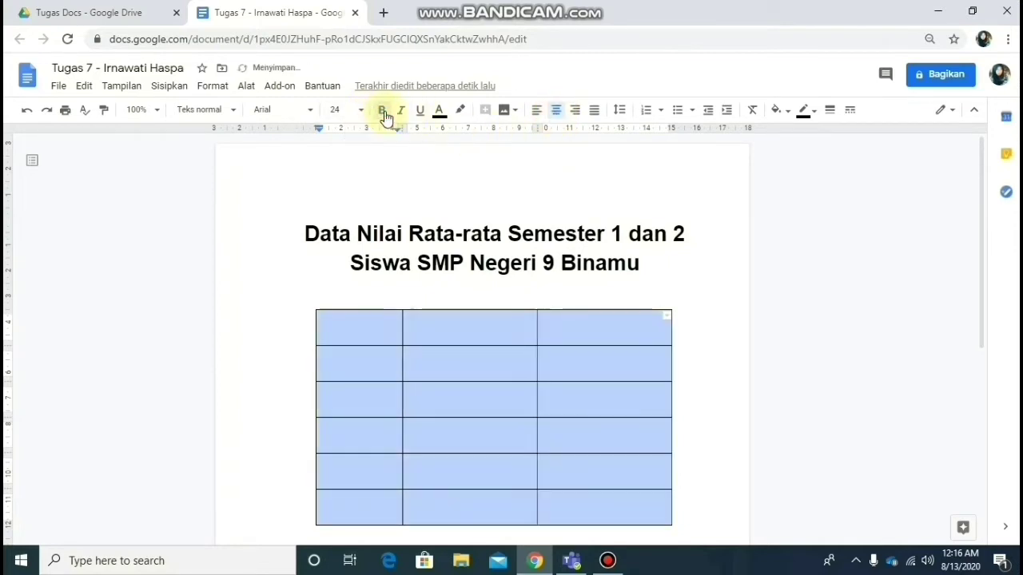
{"action": "left_click", "coordinate": [360, 112]}
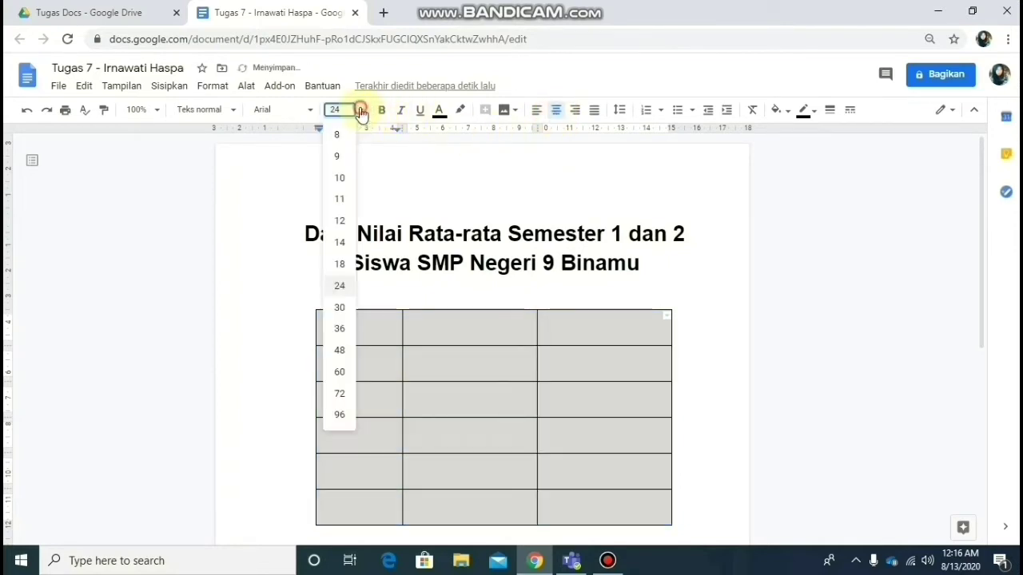
{"action": "left_click", "coordinate": [340, 243]}
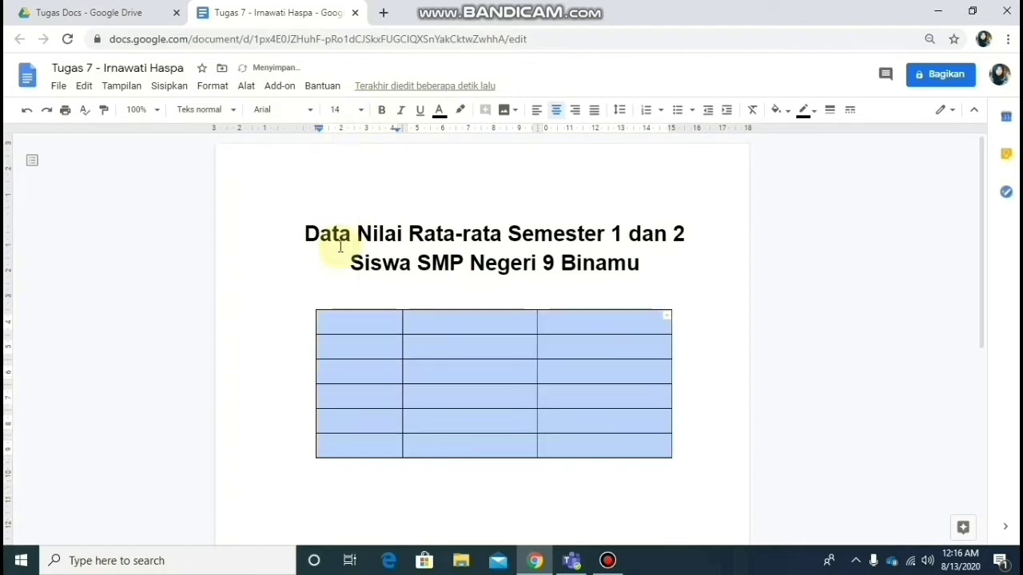
Fill the table's first row with the column headers Kelas, Semester 1 and Semester 2
{"action": "left_click", "coordinate": [351, 322]}
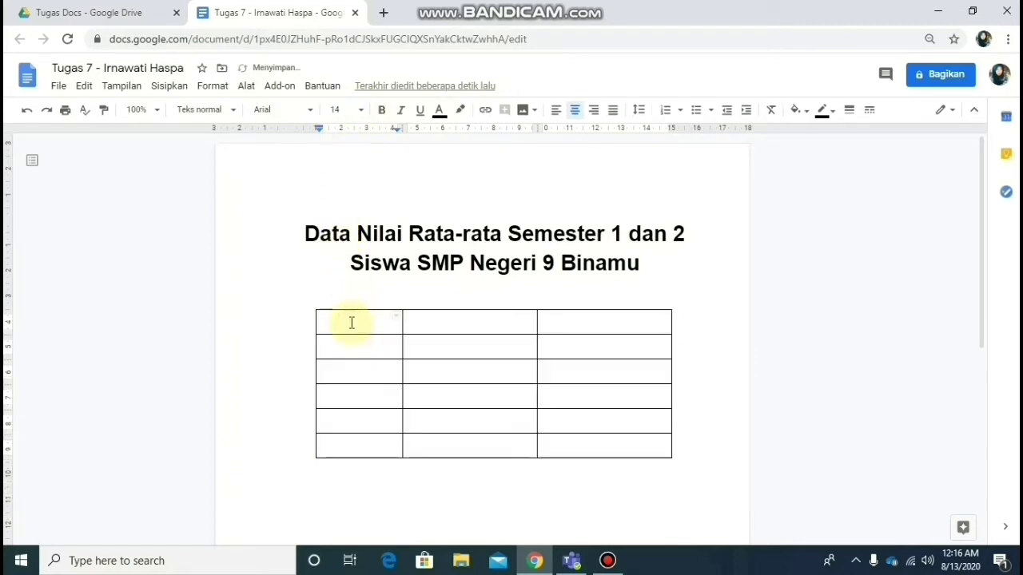
{"action": "type", "text": "Kelas"}
{"action": "key", "text": "Tab"}
{"action": "type", "text": "S"}
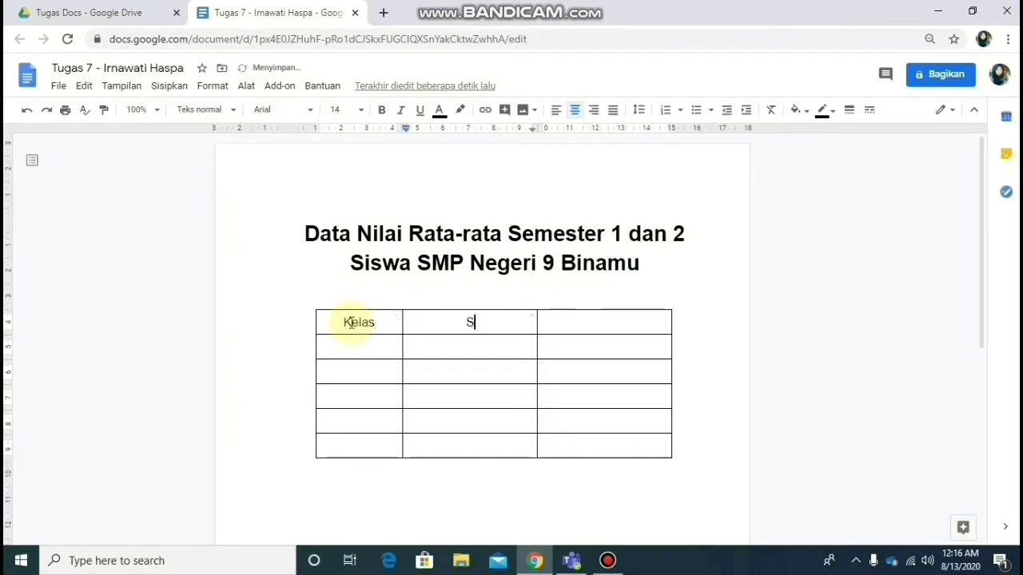
{"action": "type", "text": "emester 1"}
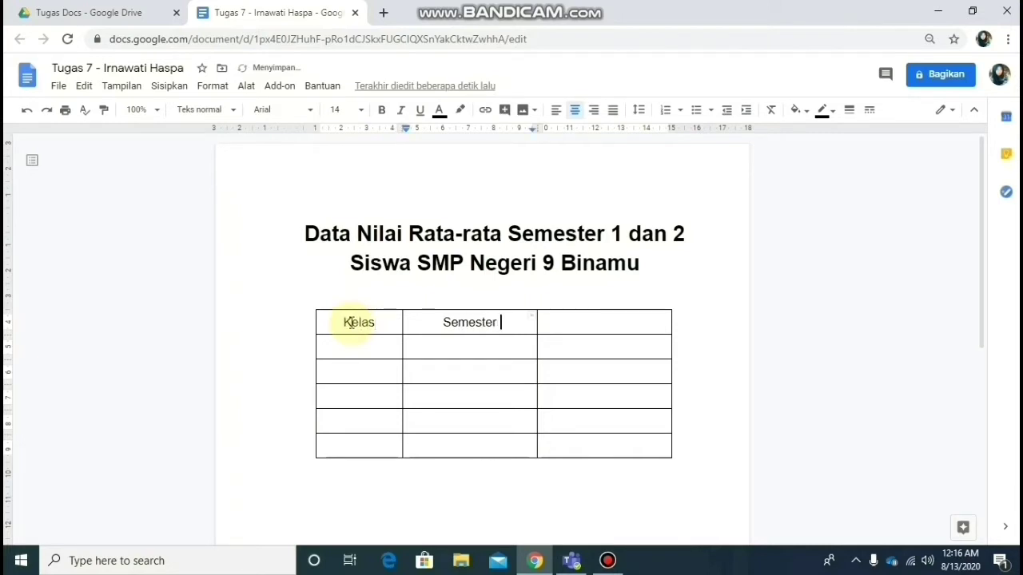
{"action": "key", "text": "Tab"}
{"action": "type", "text": "Semester"}
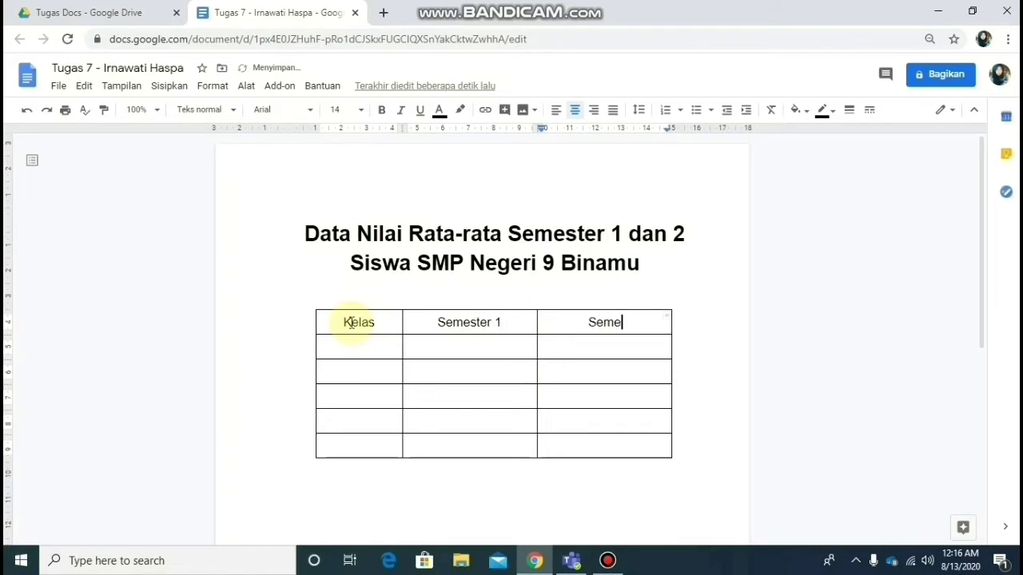
{"action": "type", "text": " 2"}
Make the table's header row text bold
{"action": "key", "text": "shift+Left"}
{"action": "key", "text": "shift+Left"}
{"action": "key", "text": "shift+Left"}
{"action": "key", "text": "shift+Left"}
{"action": "key", "text": "shift+Left"}
{"action": "key", "text": "shift+Left"}
{"action": "key", "text": "shift+Left"}
{"action": "key", "text": "shift+Left"}
{"action": "key", "text": "shift+Left"}
{"action": "key", "text": "shift+Left"}
{"action": "key", "text": "shift+Left"}
{"action": "key", "text": "shift+Left"}
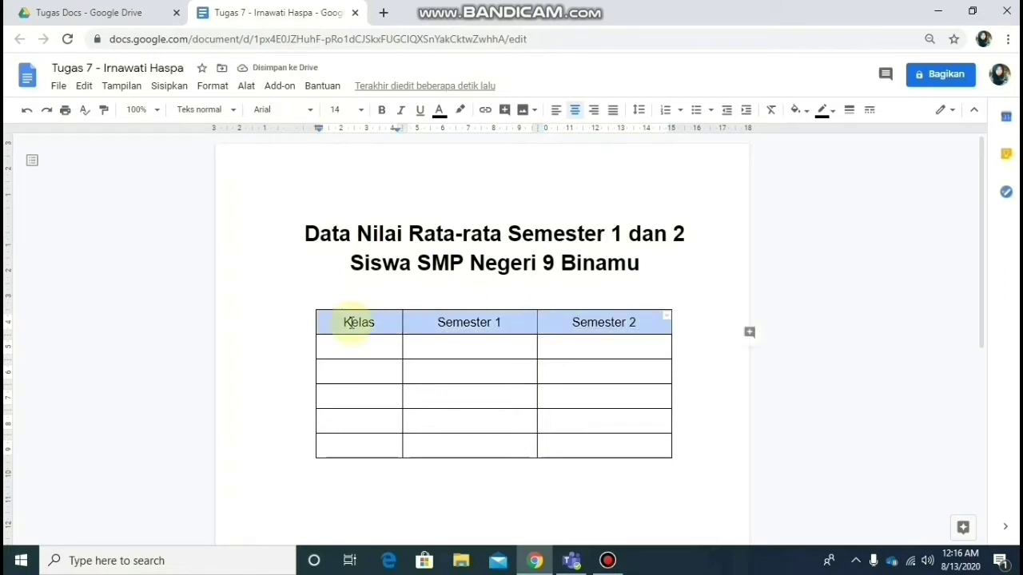
{"action": "left_click", "coordinate": [379, 111]}
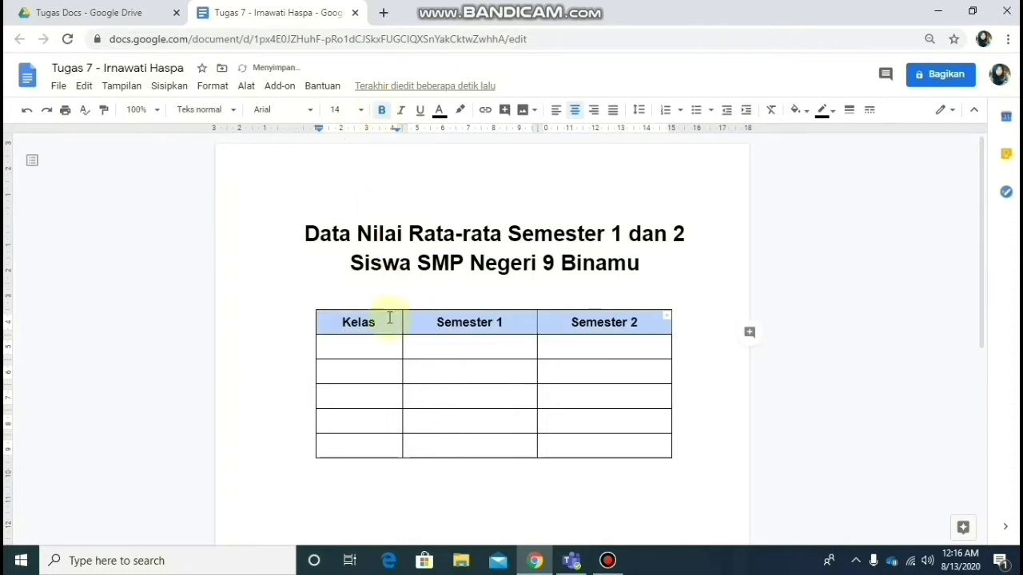
Fill the Kelas column below its header with VIIA, VIIB, VIIIA, VIIIB and IX
{"action": "left_click", "coordinate": [369, 344]}
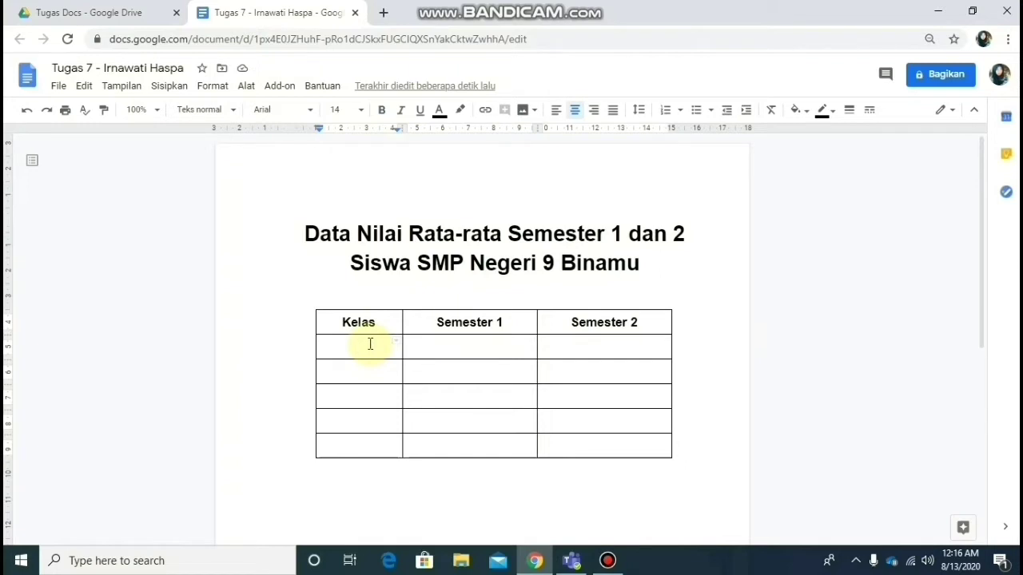
{"action": "type", "text": "VIIA"}
{"action": "key", "text": "Down"}
{"action": "type", "text": "VIIB"}
{"action": "key", "text": "Down"}
{"action": "type", "text": "C"}
{"action": "key", "text": "BackSpace"}
{"action": "type", "text": "VIIIA"}
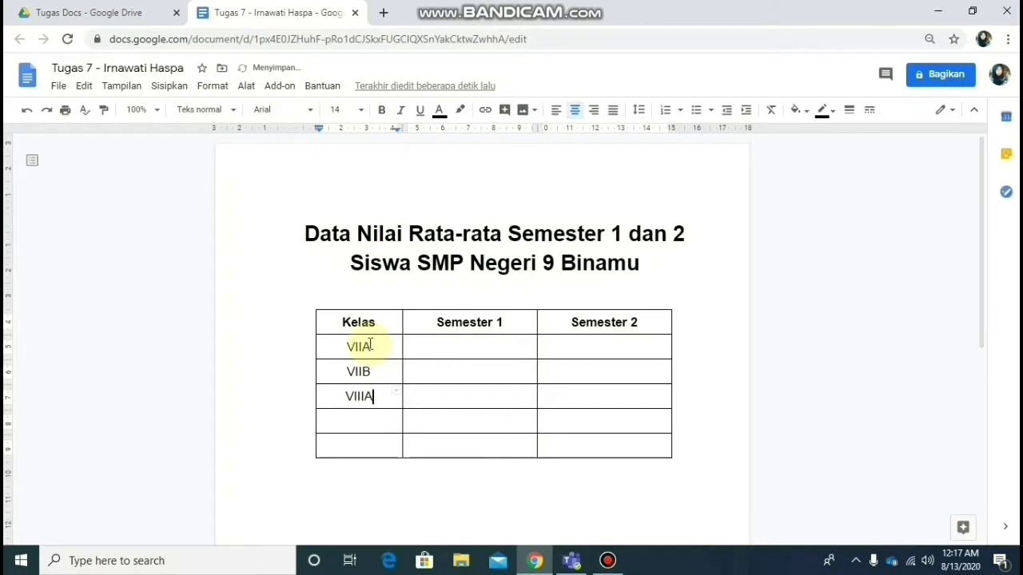
{"action": "key", "text": "Down"}
{"action": "type", "text": "VIIIB"}
{"action": "key", "text": "Down"}
{"action": "type", "text": "IX"}
Enter the Semester 1 and 2 grades 78 and 81 for class VIIA, and 79 and 82 for class VIIB
{"action": "key", "text": "Tab"}
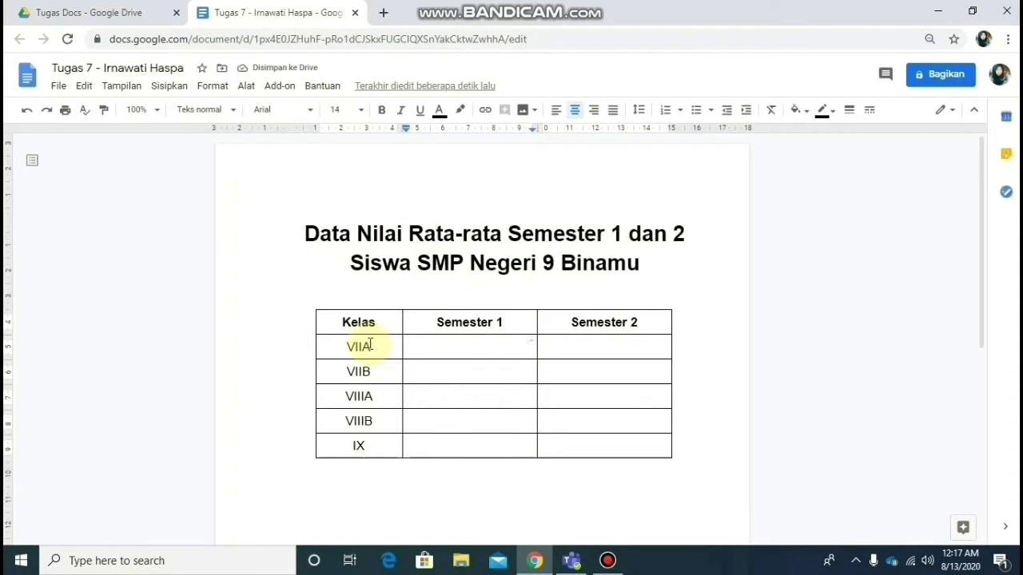
{"action": "type", "text": "7"}
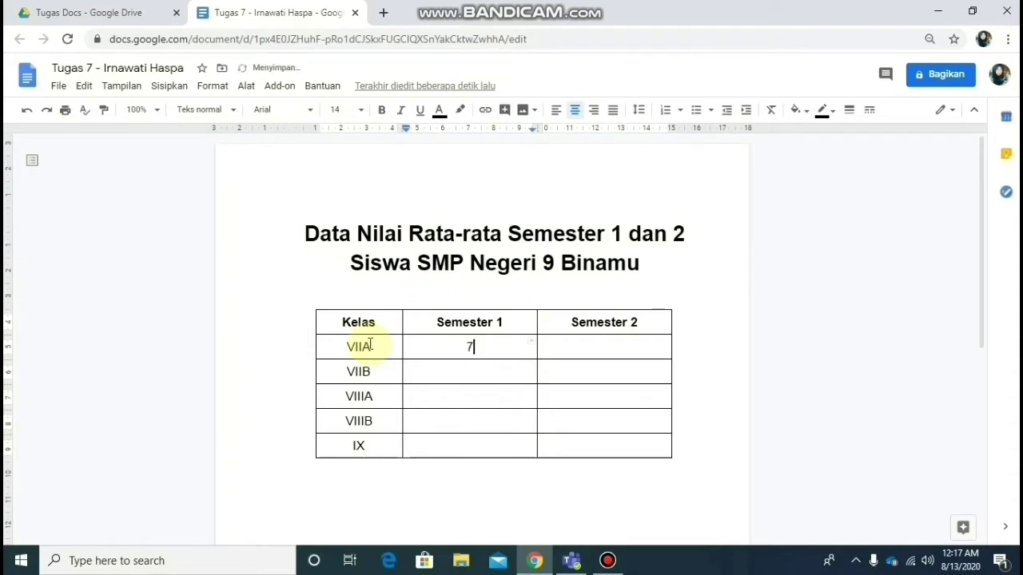
{"action": "type", "text": "8"}
{"action": "key", "text": "Tab"}
{"action": "type", "text": "81"}
{"action": "key", "text": "Down"}
{"action": "key", "text": "Left"}
{"action": "type", "text": "79"}
{"action": "key", "text": "Tab"}
{"action": "type", "text": "82"}
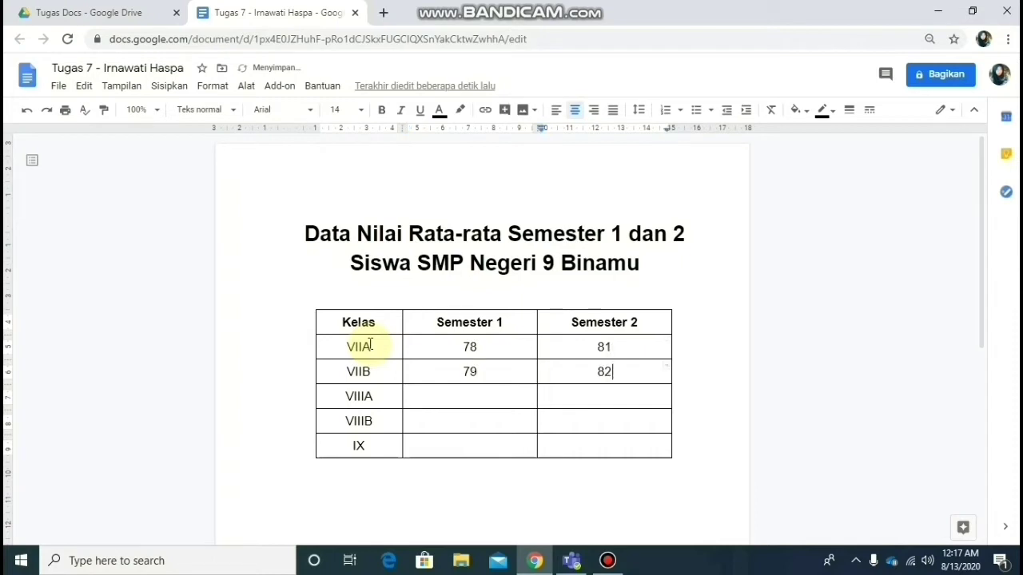
Enter the Semester 1 and 2 grades 84 and 87 for class VIIIA, and 85 and 89 for class VIIIB
{"action": "key", "text": "Down"}
{"action": "key", "text": "Left"}
{"action": "key", "text": "Left"}
{"action": "key", "text": "Right"}
{"action": "type", "text": "84"}
{"action": "key", "text": "Tab"}
{"action": "type", "text": "87"}
{"action": "key", "text": "Down"}
{"action": "key", "text": "Left"}
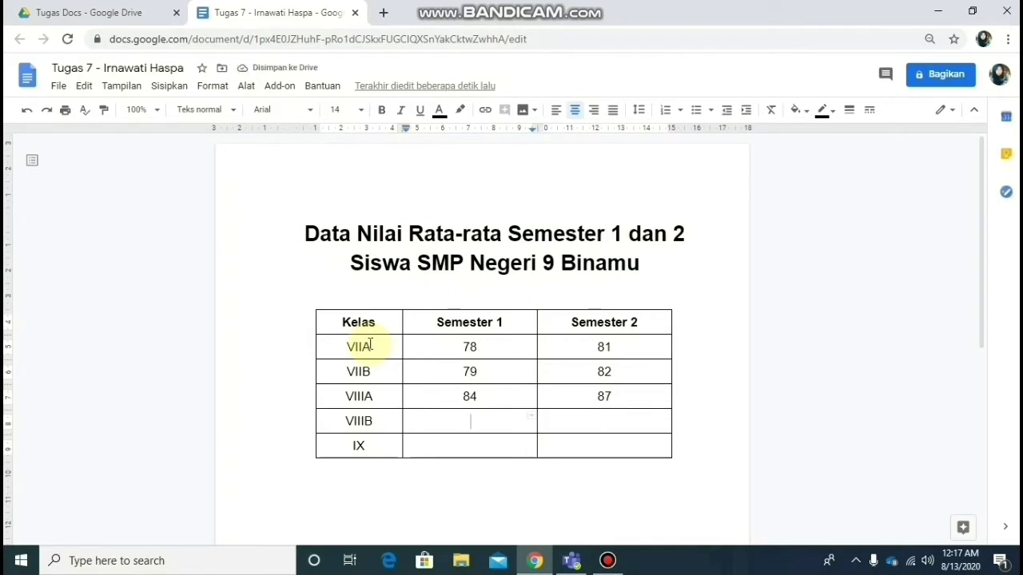
{"action": "type", "text": "85"}
{"action": "key", "text": "Tab"}
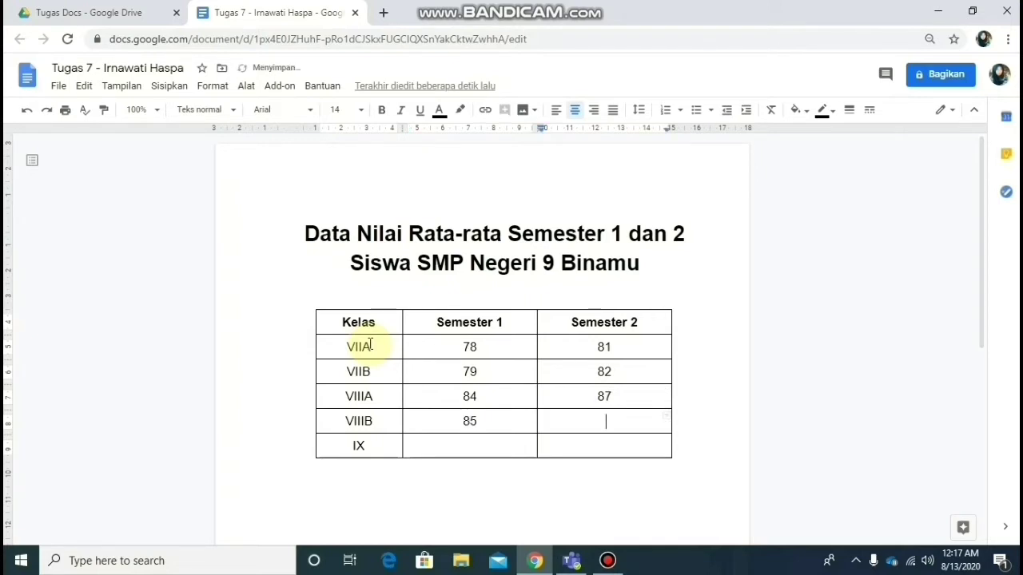
{"action": "type", "text": "89"}
Enter the grades 88 for Semester 1 and 94 for Semester 2 in the row of class IX
{"action": "key", "text": "Down"}
{"action": "key", "text": "Left"}
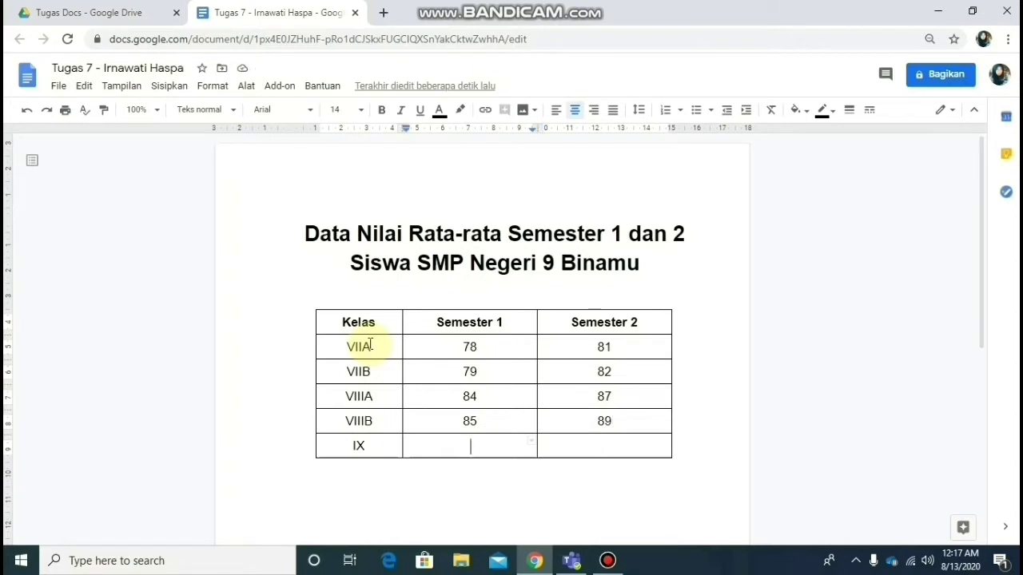
{"action": "type", "text": "88"}
{"action": "key", "text": "Tab"}
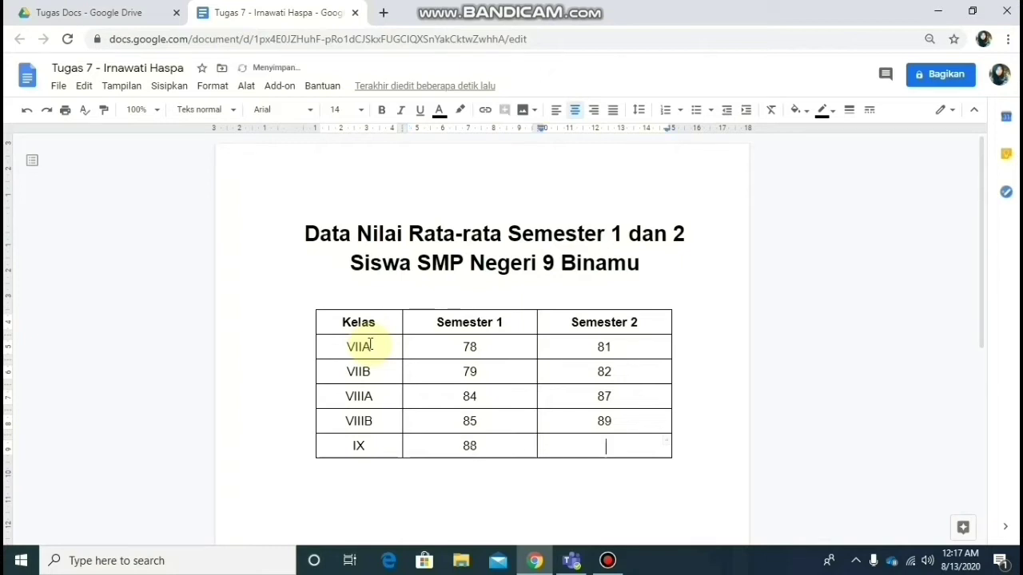
{"action": "type", "text": "94"}
Insert a bar chart (Batang) on the line below the grades table
{"action": "key", "text": "Down"}
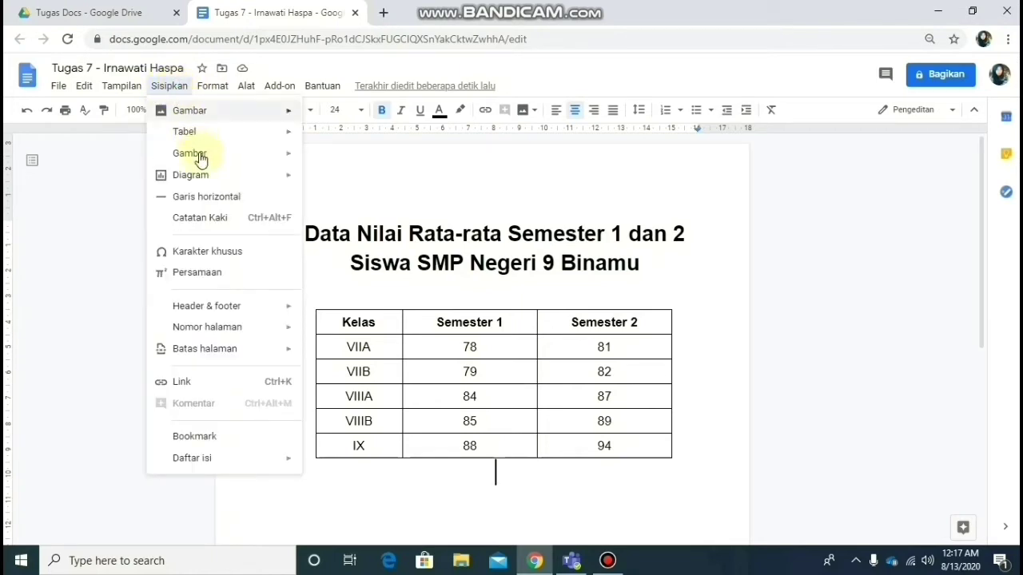
{"action": "mouse_move", "coordinate": [212, 182]}
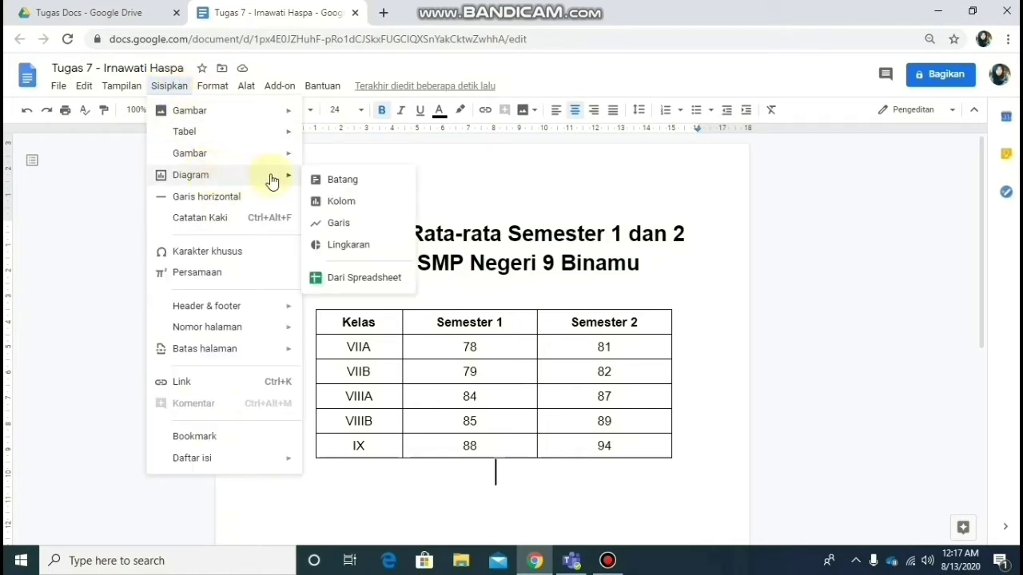
{"action": "left_click", "coordinate": [320, 180]}
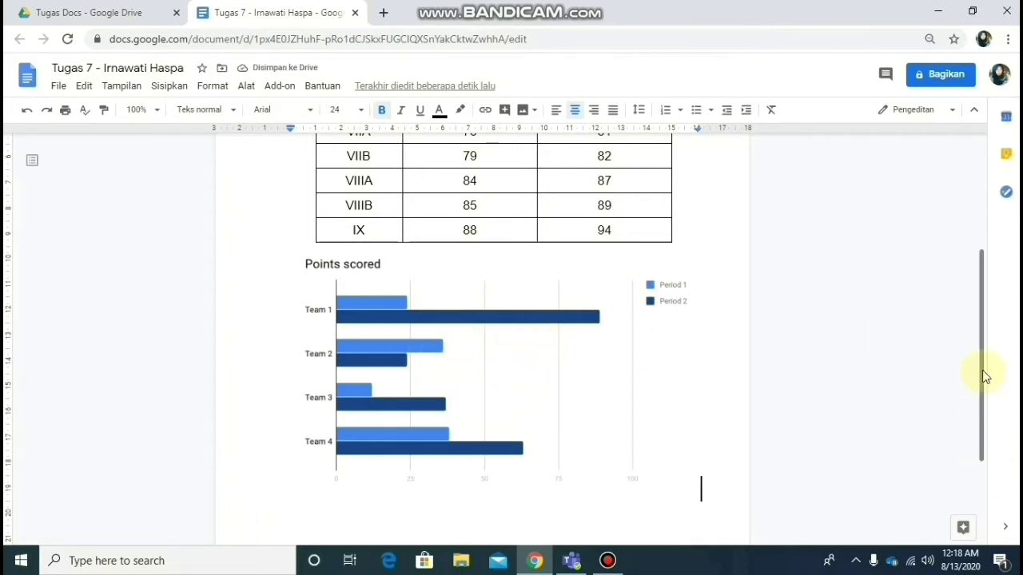
Open the source spreadsheet linked to the inserted bar chart
{"action": "left_click_drag", "start_coordinate": [989, 381], "coordinate": [982, 358]}
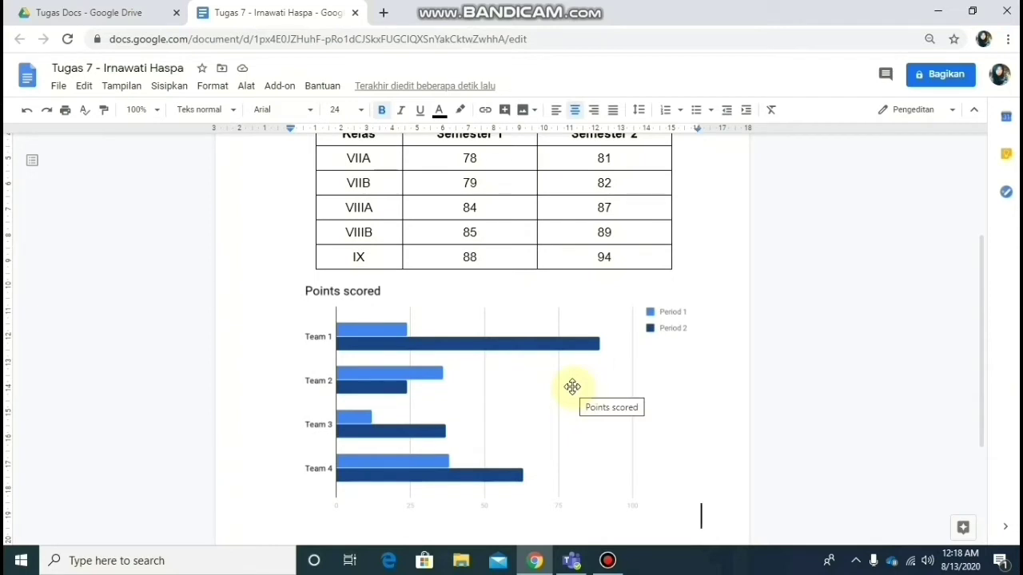
{"action": "left_click", "coordinate": [489, 383]}
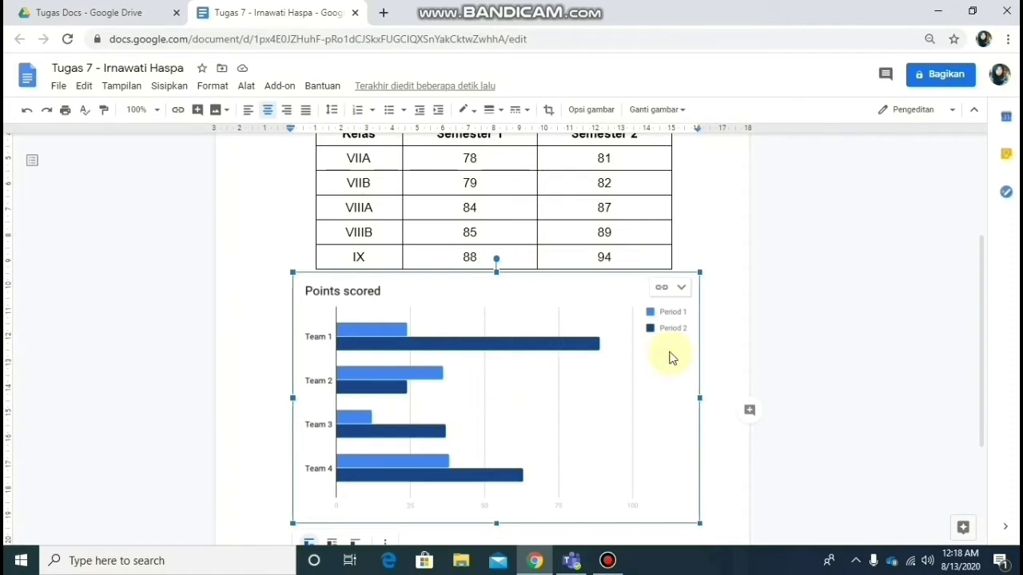
{"action": "left_click", "coordinate": [682, 289]}
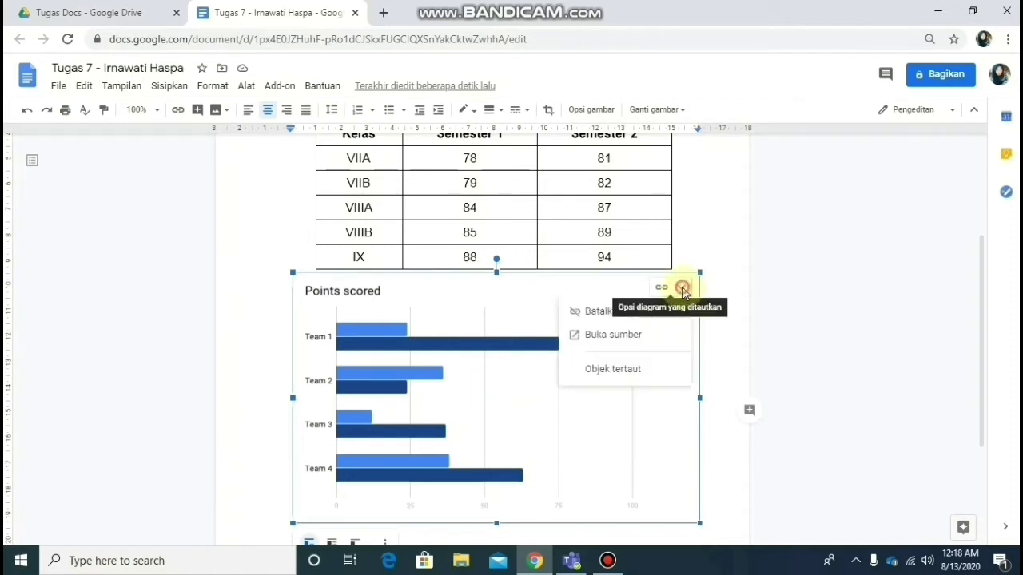
{"action": "left_click", "coordinate": [613, 336]}
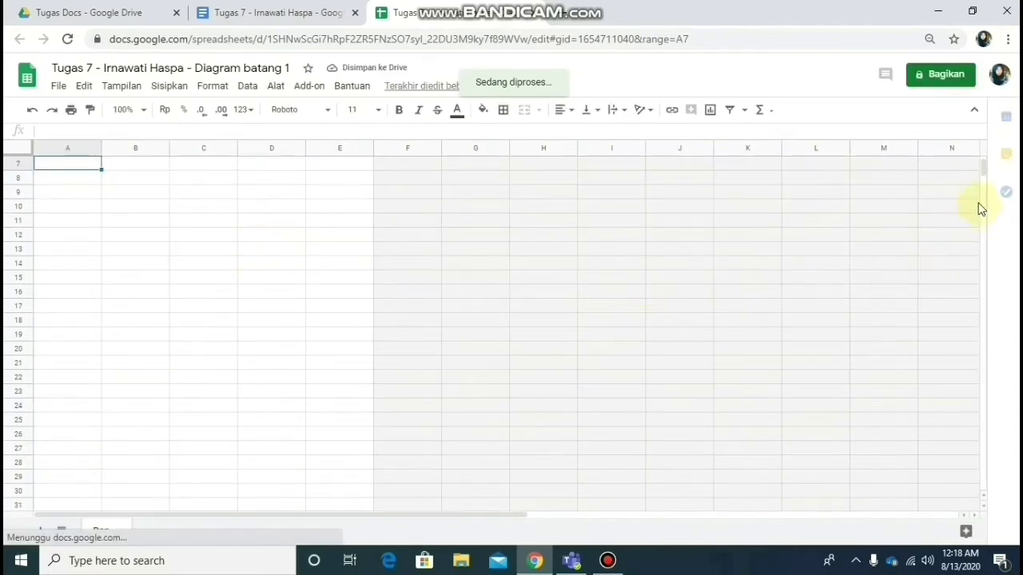
Move the Points scored chart in the spreadsheet up beside the sample data, clear of columns A to C
{"action": "left_click_drag", "start_coordinate": [985, 179], "coordinate": [982, 160]}
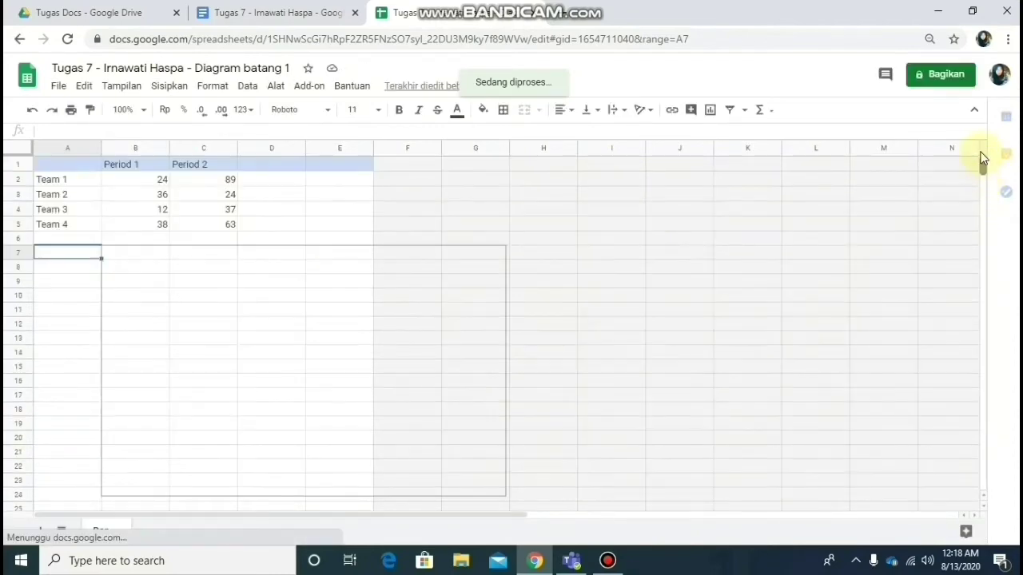
{"action": "left_click", "coordinate": [283, 278]}
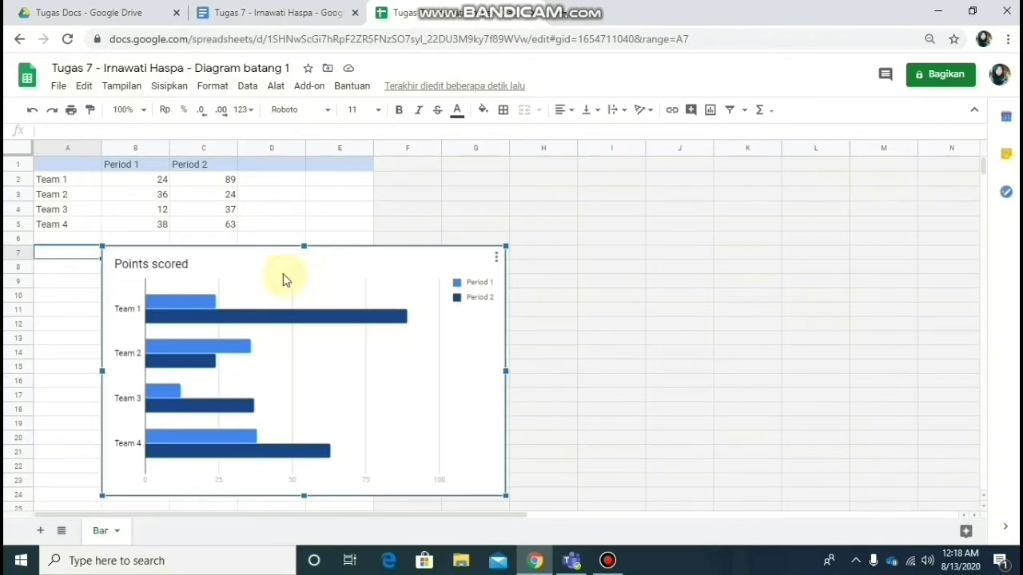
{"action": "left_click_drag", "start_coordinate": [256, 258], "coordinate": [434, 171]}
Return to the document and copy the table's five class rows, VIIA to IX, without the header row
{"action": "left_click", "coordinate": [281, 14]}
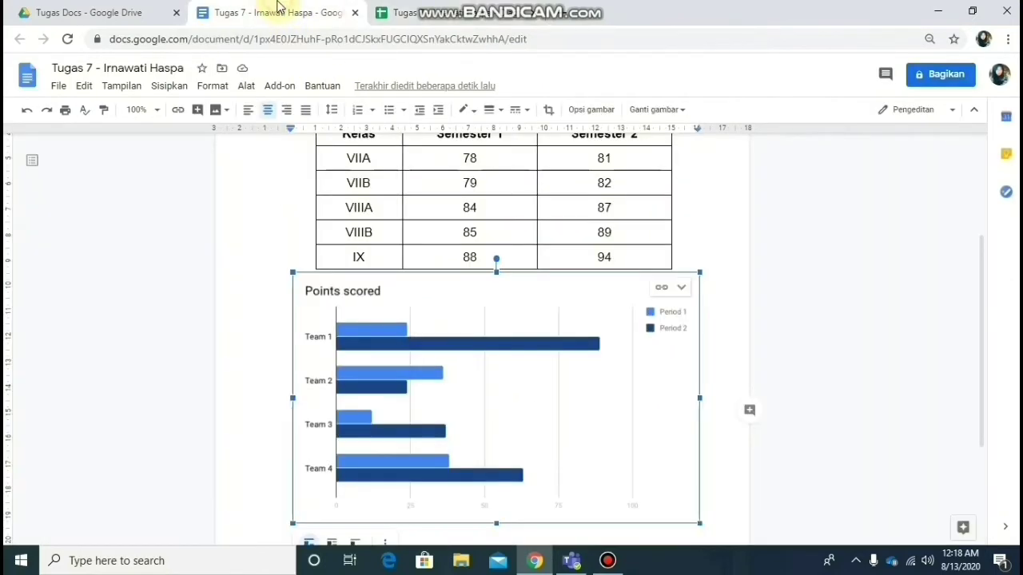
{"action": "left_click_drag", "start_coordinate": [338, 153], "coordinate": [612, 254]}
{"action": "key", "text": "ctrl+c"}
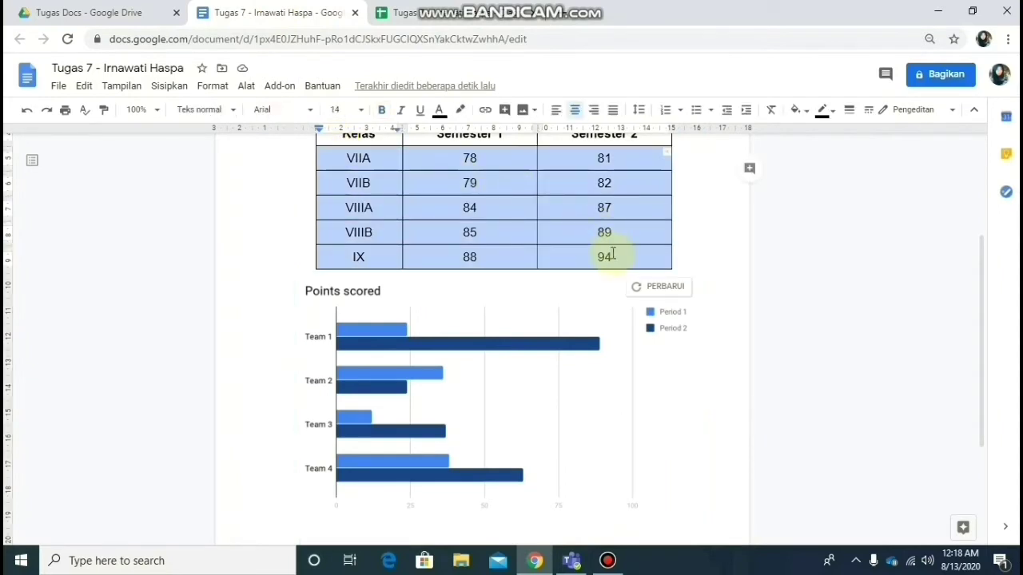
Paste the copied class rows over the sample team data in the chart spreadsheet, using the range A2:C6
{"action": "left_click", "coordinate": [404, 13]}
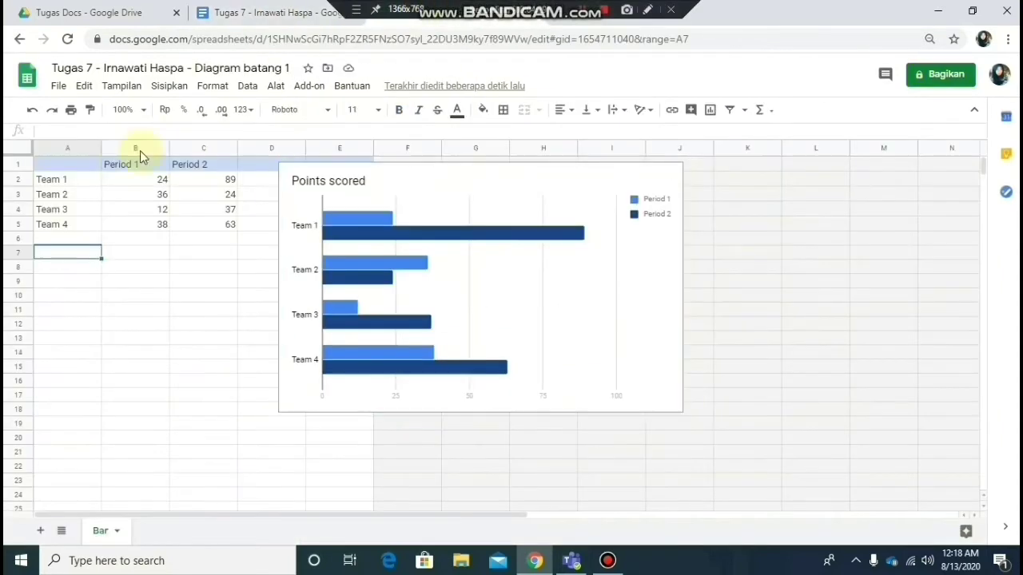
{"action": "left_click", "coordinate": [51, 180]}
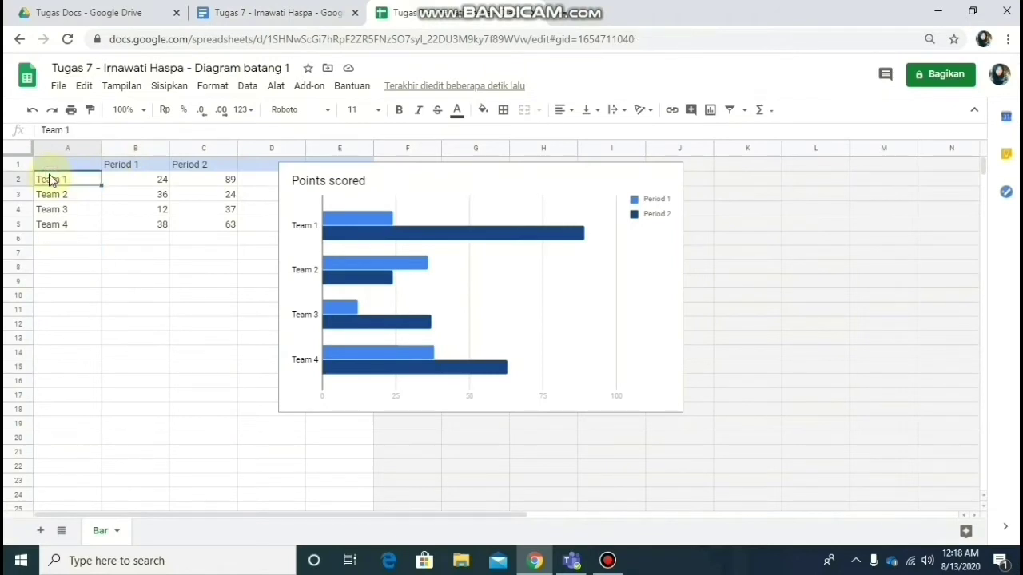
{"action": "key", "text": "shift+Right"}
{"action": "key", "text": "shift+Right"}
{"action": "key", "text": "shift+Down"}
{"action": "key", "text": "shift+Down"}
{"action": "key", "text": "shift+Down"}
{"action": "key", "text": "shift+Down"}
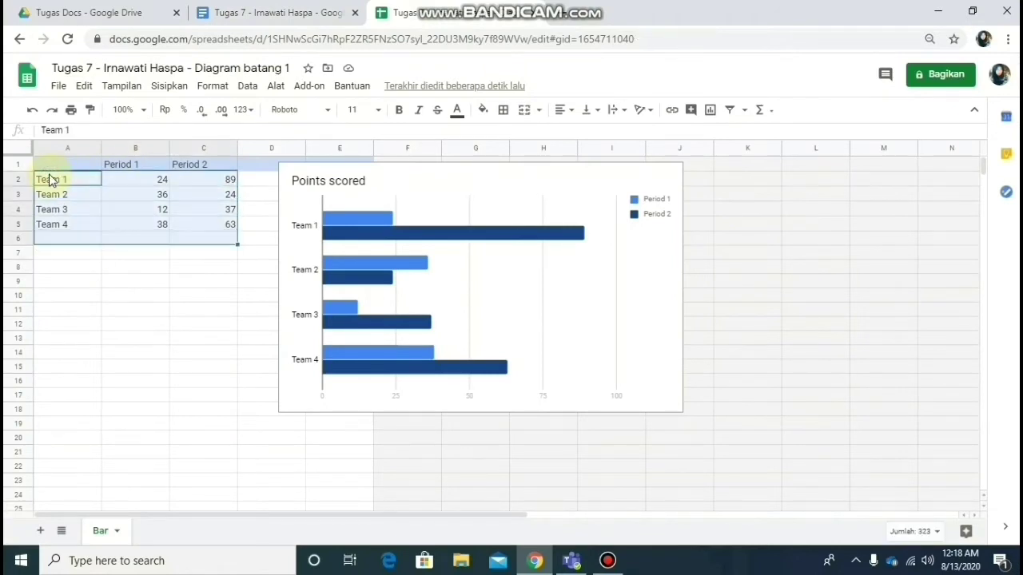
{"action": "key", "text": "ctrl+v"}
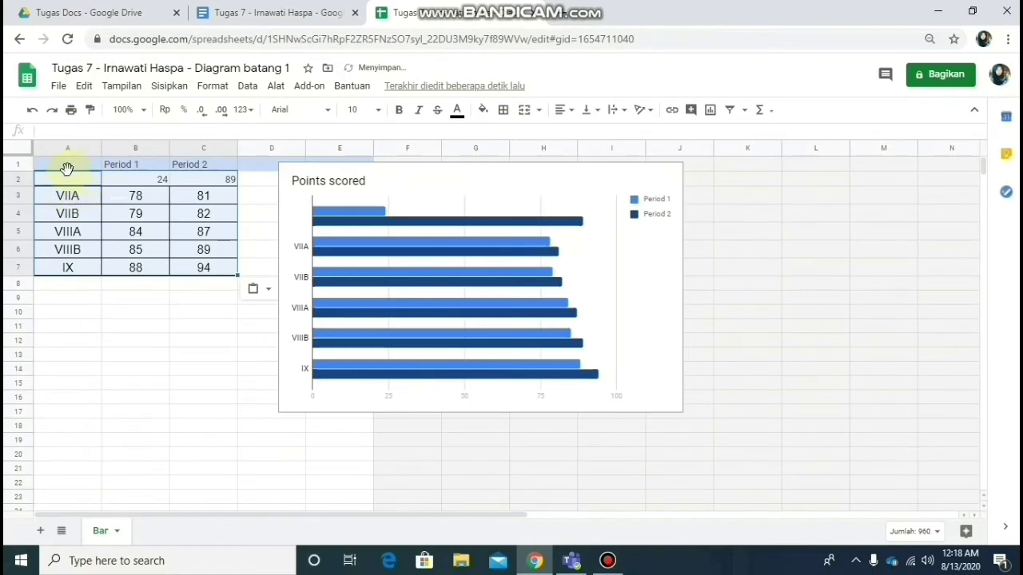
Delete the leftover sample row 2 above the VIIA row in the spreadsheet
{"action": "left_click", "coordinate": [63, 186]}
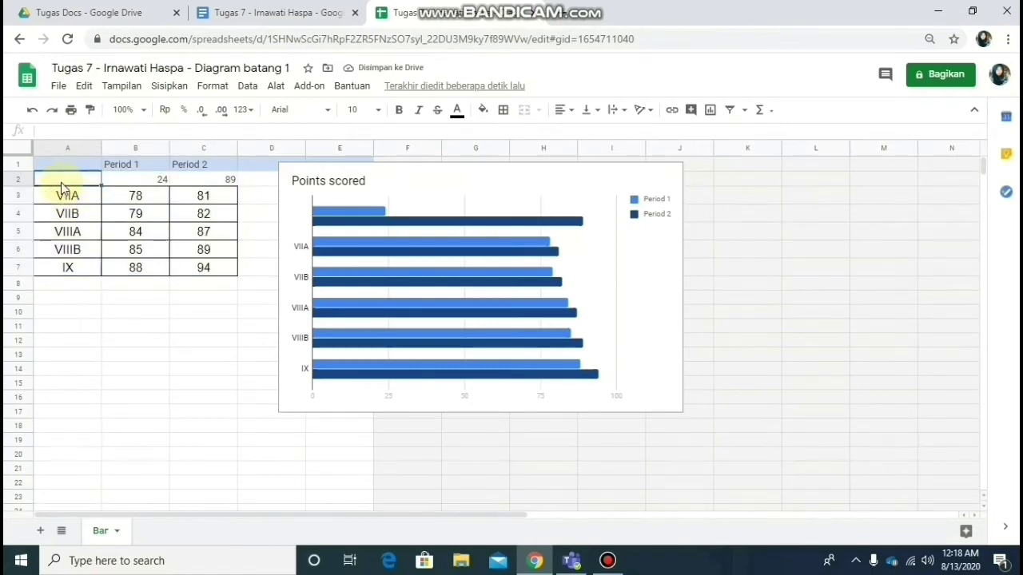
{"action": "key", "text": "shift+Right"}
{"action": "key", "text": "shift+Right"}
{"action": "right_click", "coordinate": [62, 187]}
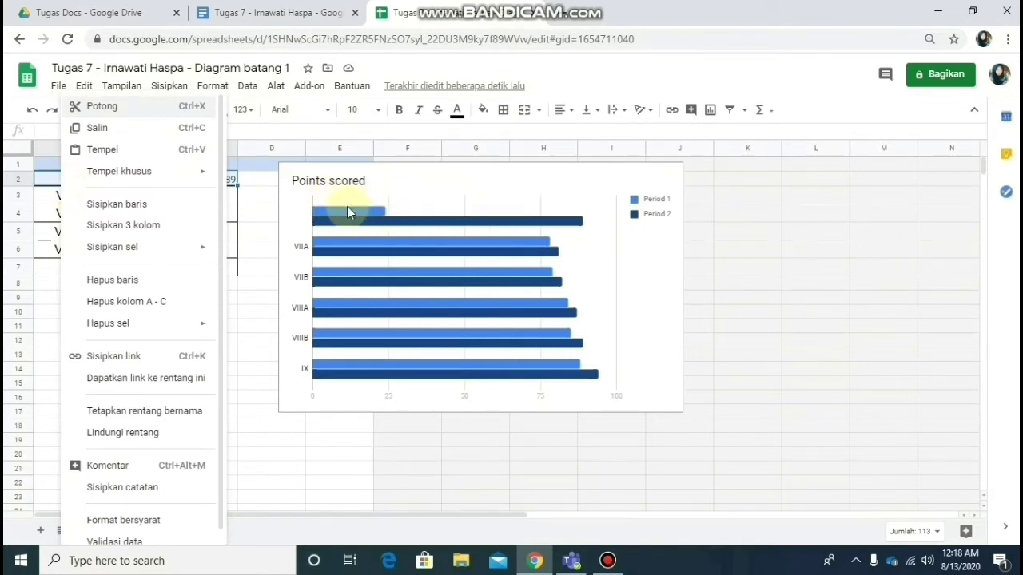
{"action": "left_click", "coordinate": [134, 283]}
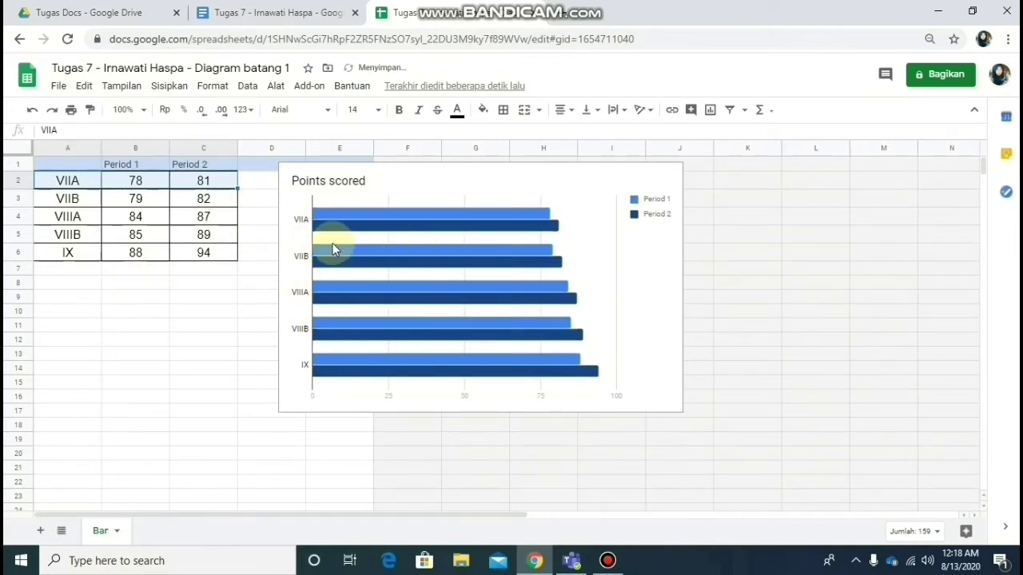
Rename the Period 1 header in cell B1 to Semester 1
{"action": "left_click", "coordinate": [121, 168]}
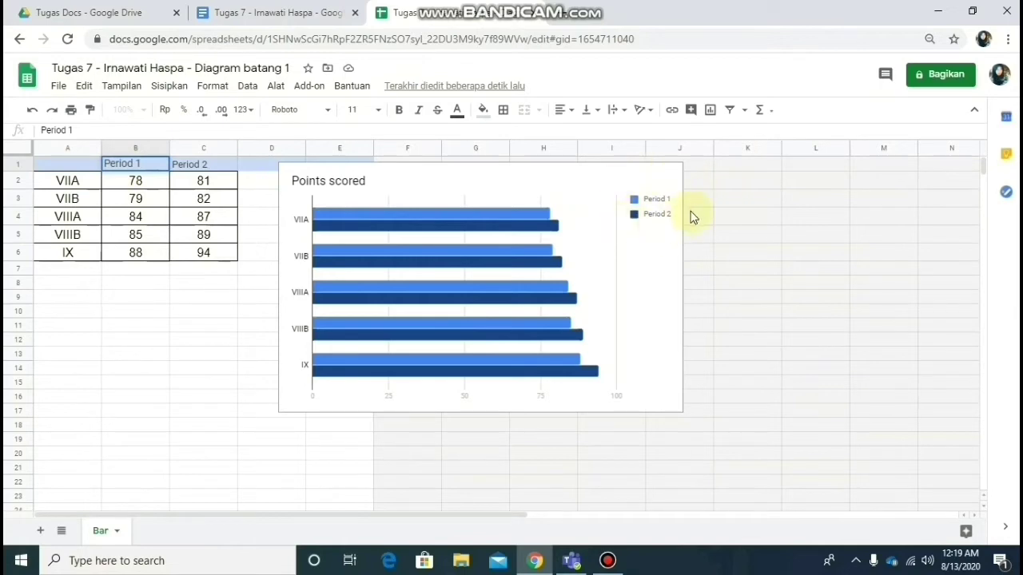
{"action": "double_click", "coordinate": [133, 164]}
{"action": "left_click_drag", "start_coordinate": [134, 164], "coordinate": [91, 179]}
{"action": "type", "text": "Semest"}
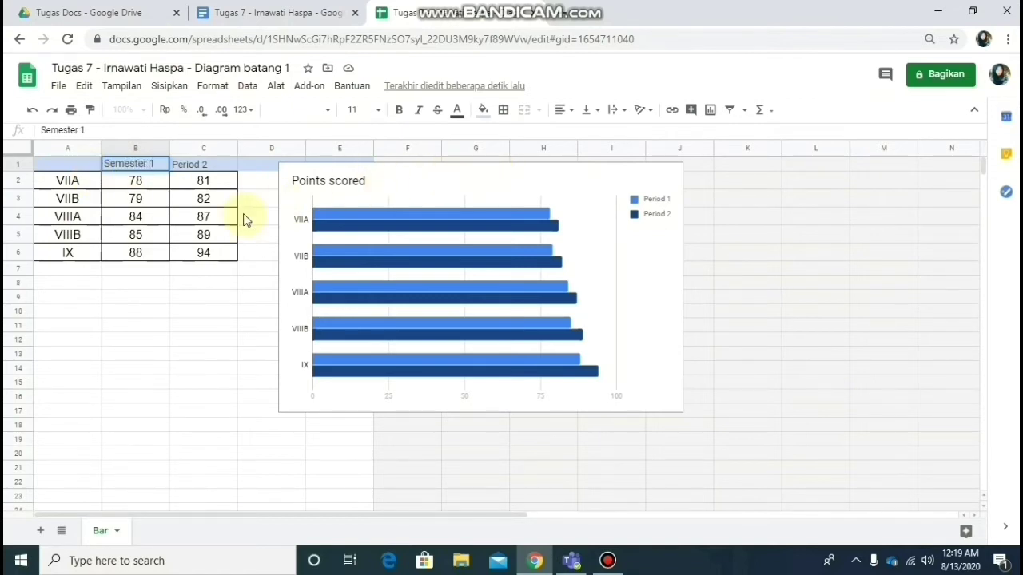
{"action": "key", "text": "Return"}
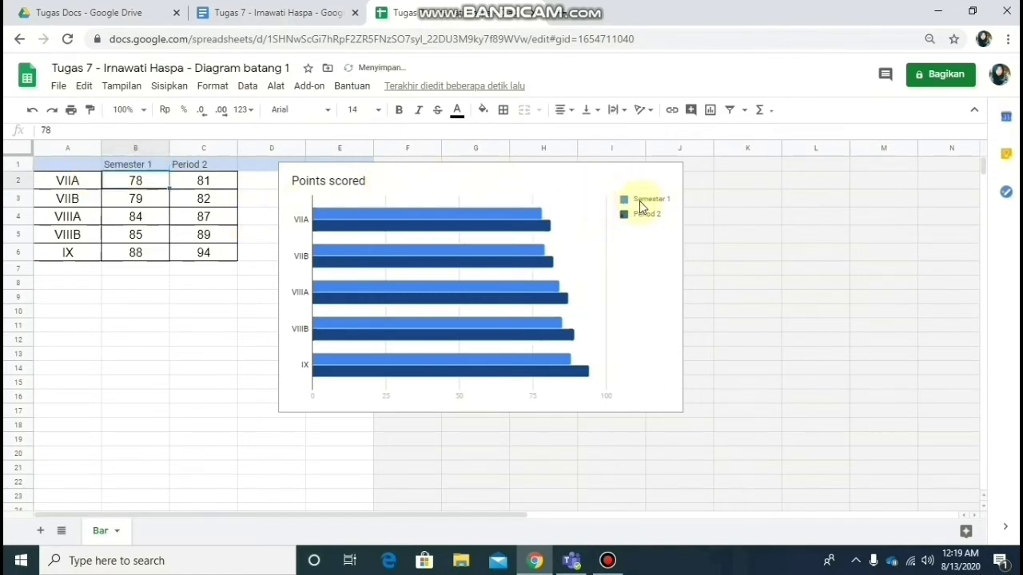
Rename the Period 2 header in cell C1 to Semester 2
{"action": "left_click", "coordinate": [191, 164]}
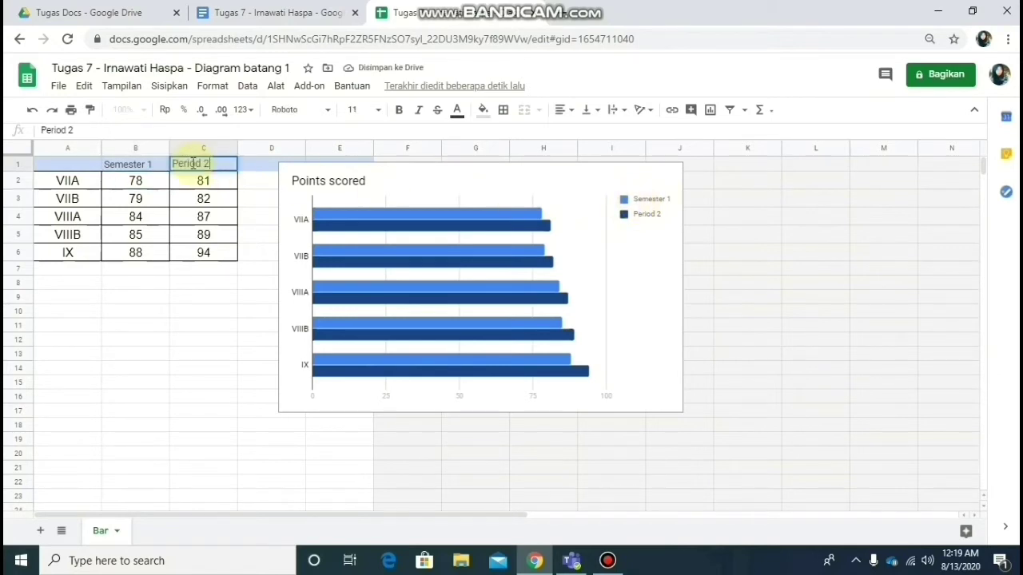
{"action": "double_click", "coordinate": [192, 164]}
{"action": "type", "text": "Semest"}
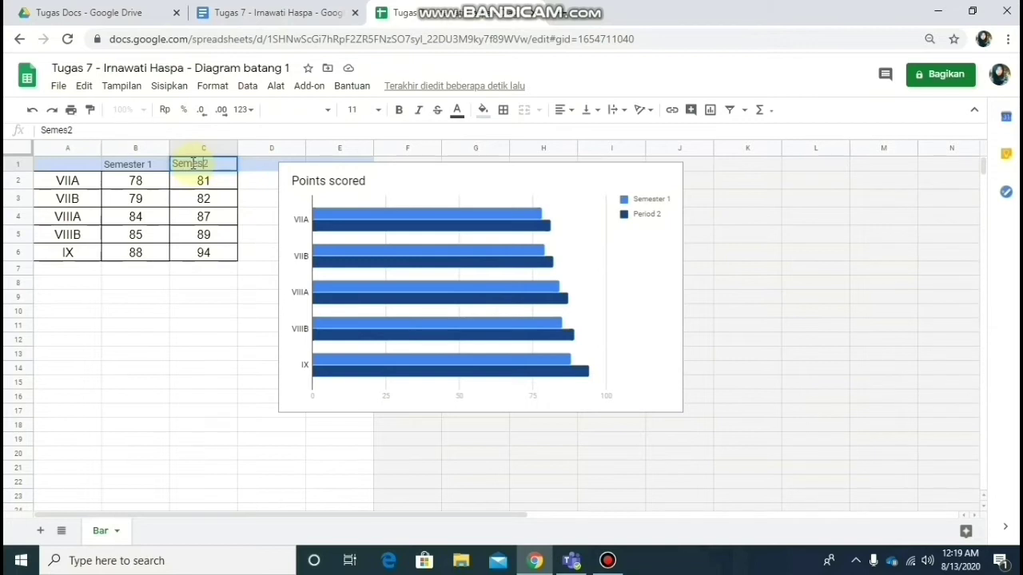
{"action": "left_click", "coordinate": [600, 288]}
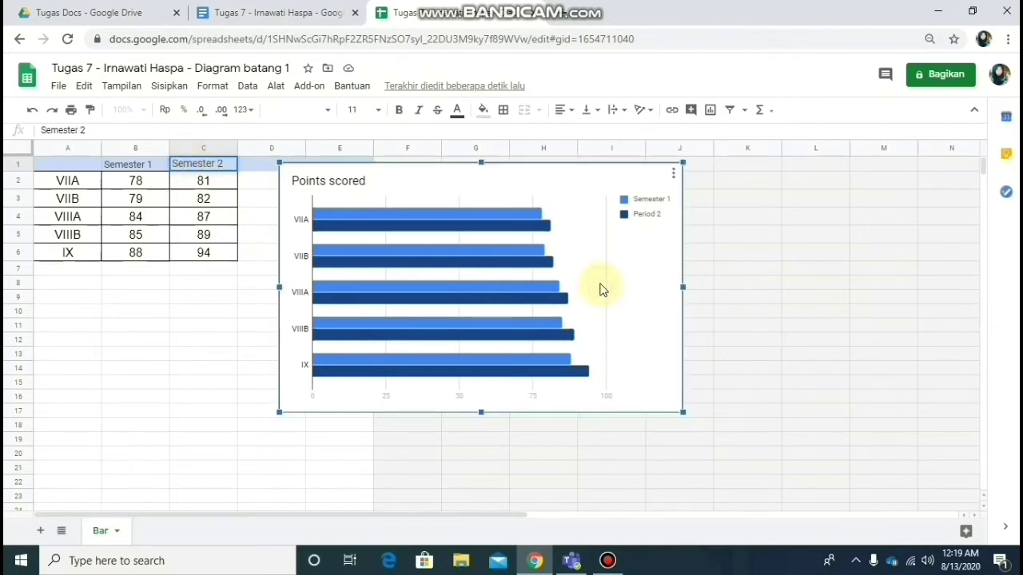
{"action": "left_click", "coordinate": [286, 270]}
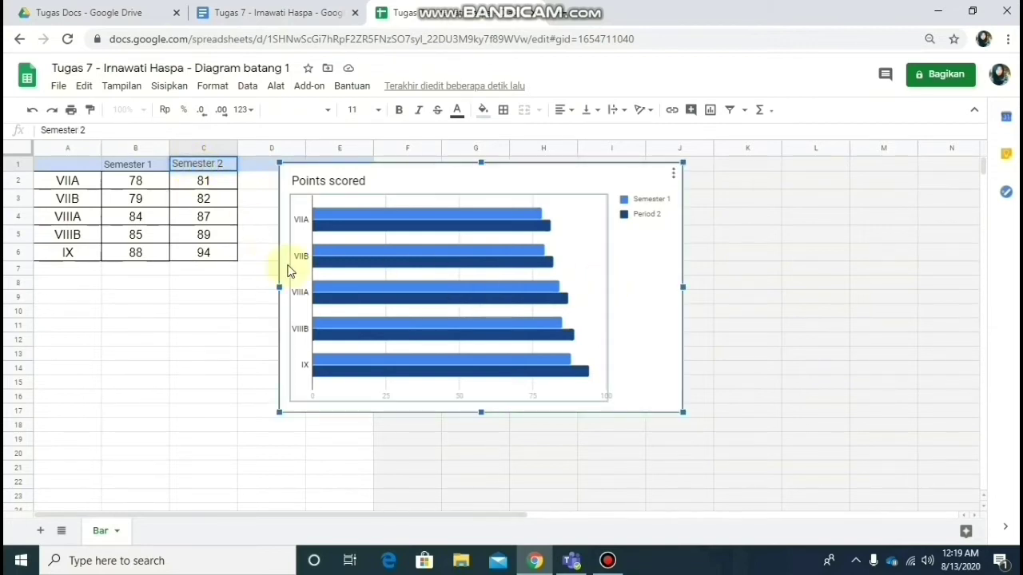
{"action": "left_click", "coordinate": [199, 280]}
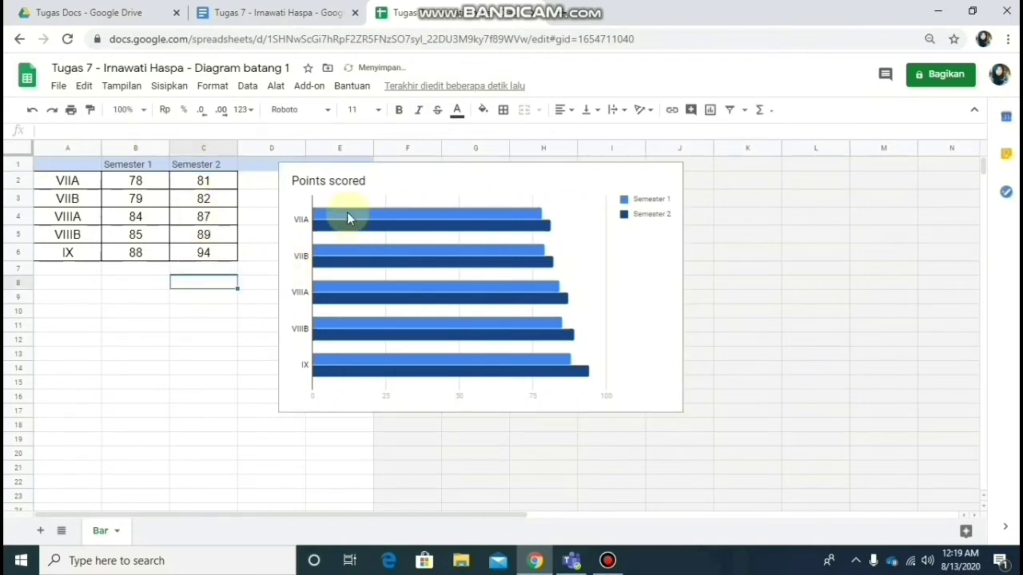
Replace the chart title Points scored with Nilai Semester dan 2
{"action": "left_click", "coordinate": [312, 186]}
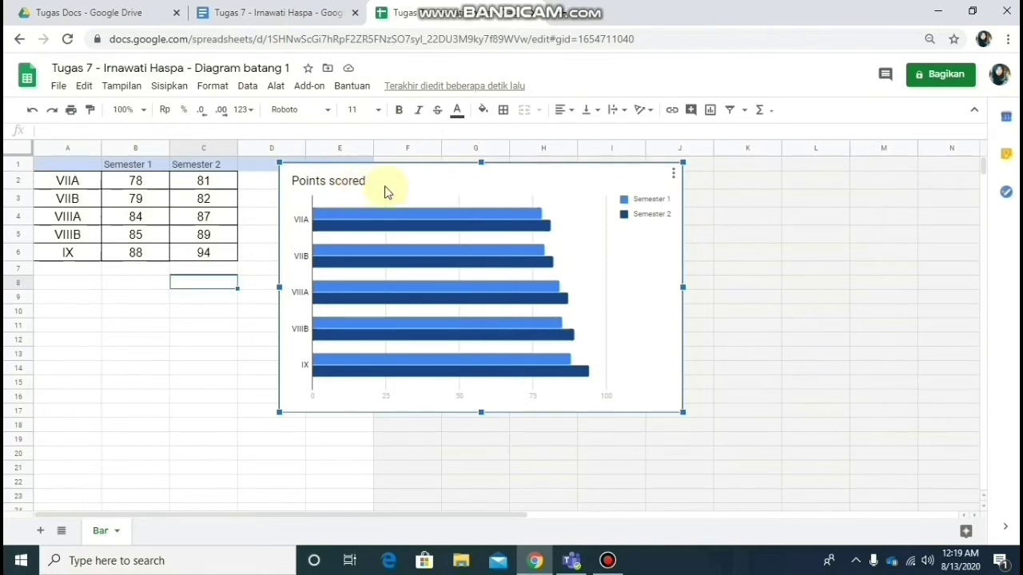
{"action": "double_click", "coordinate": [322, 190]}
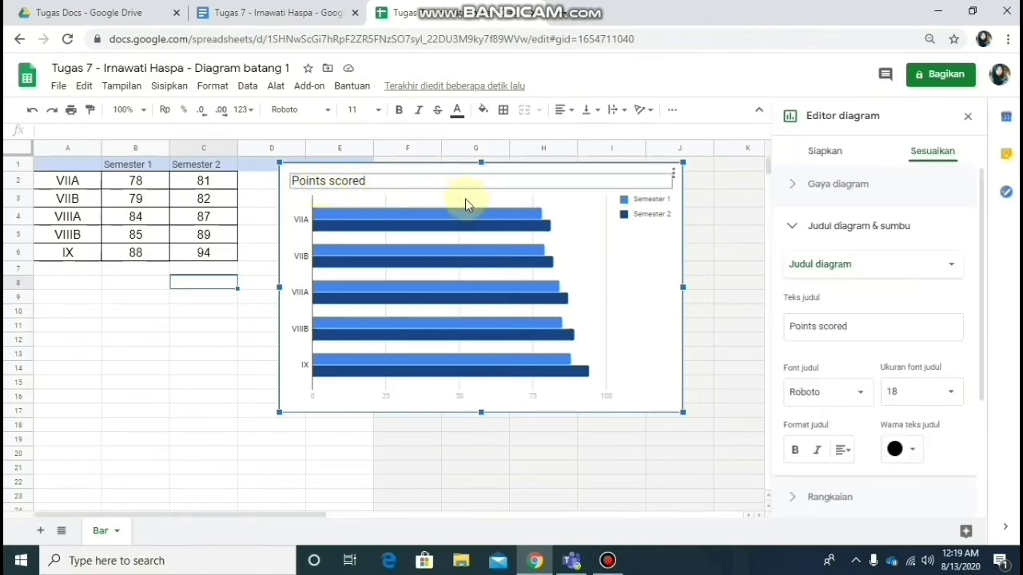
{"action": "left_click", "coordinate": [863, 326]}
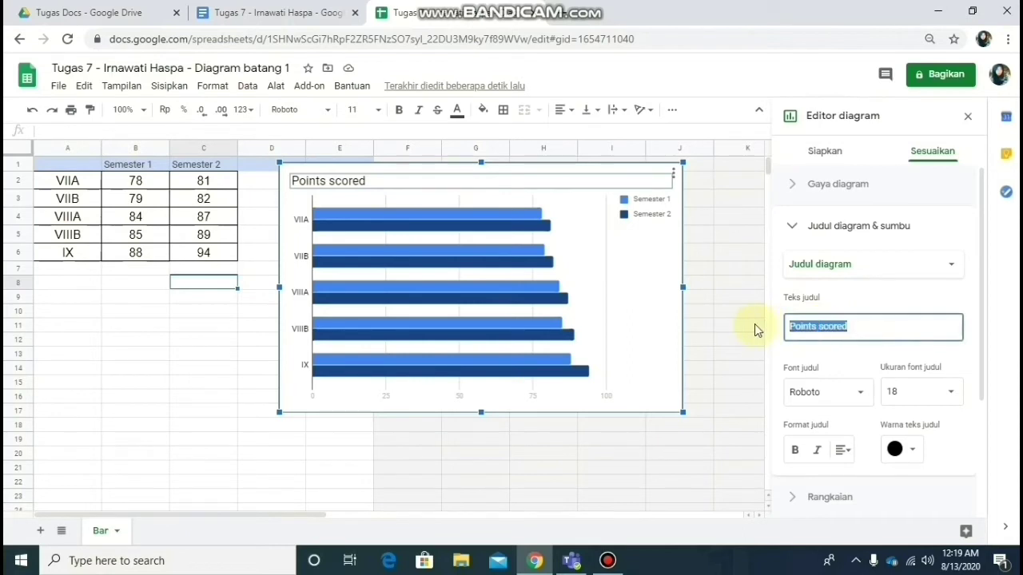
{"action": "type", "text": "N"}
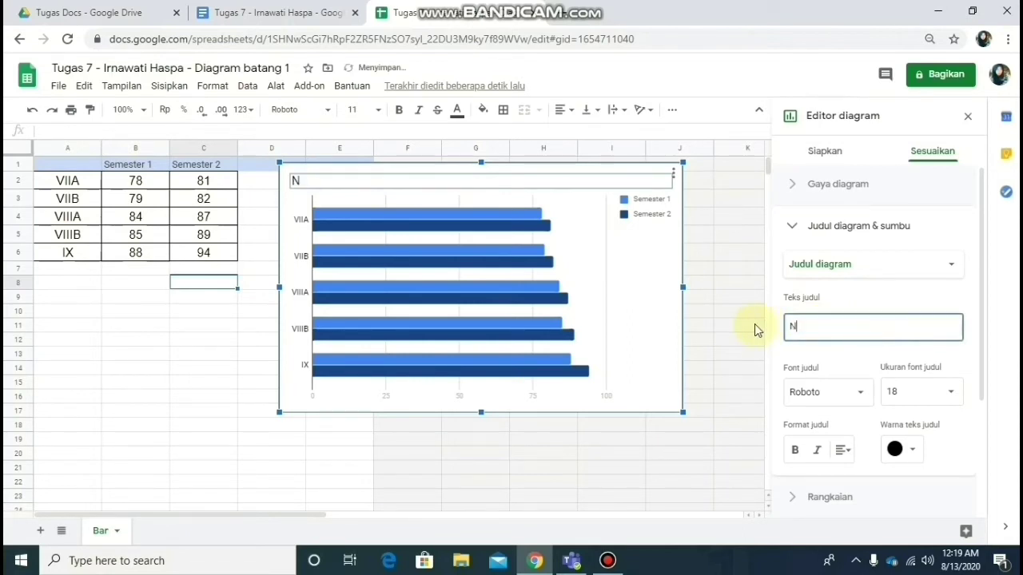
{"action": "type", "text": "lai"}
{"action": "key", "text": "BackSpace"}
{"action": "key", "text": "BackSpace"}
{"action": "key", "text": "BackSpace"}
{"action": "type", "text": "ilai Semester "}
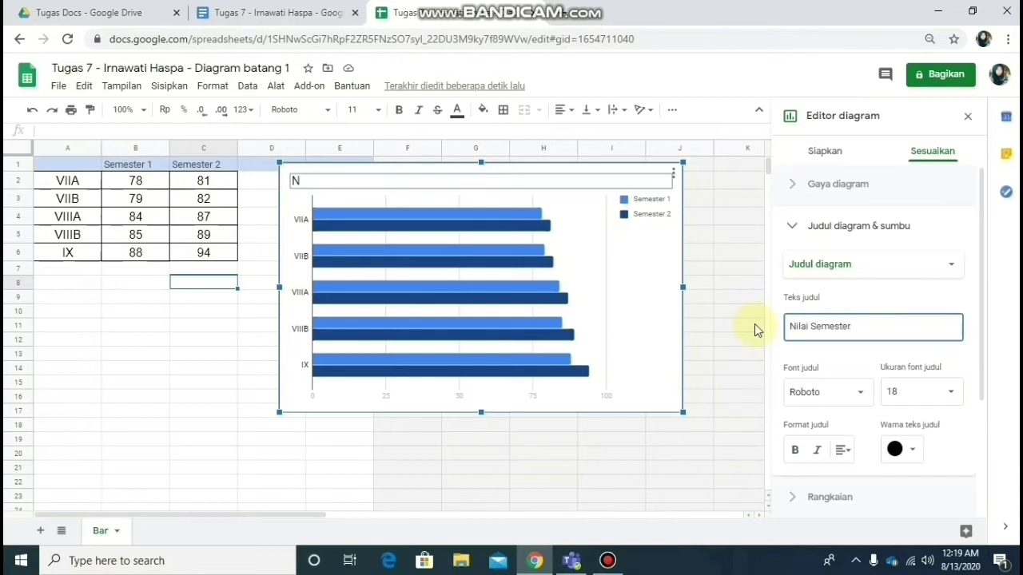
{"action": "type", "text": " dan 2"}
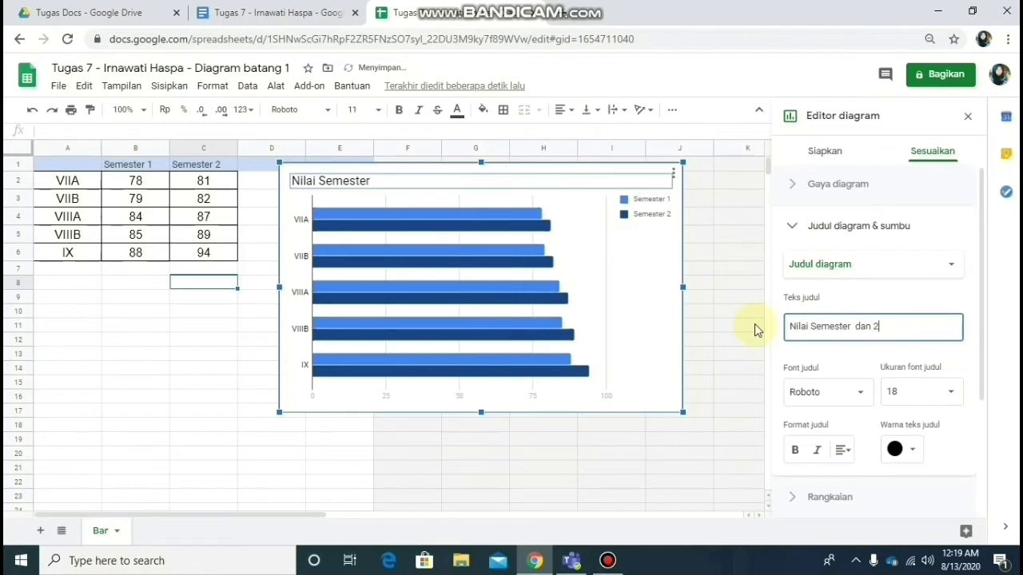
Insert Rata-rata before the word Semester in the chart title
{"action": "key", "text": "Left"}
{"action": "key", "text": "Left"}
{"action": "key", "text": "Left"}
{"action": "key", "text": "Left"}
{"action": "key", "text": "Left"}
{"action": "type", "text": "Rata"}
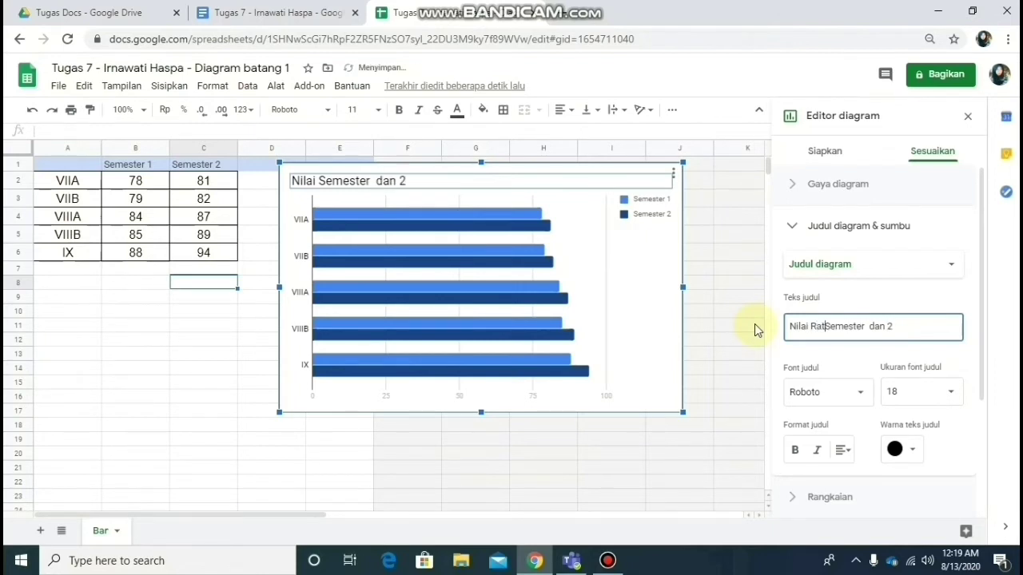
{"action": "key", "text": "End"}
{"action": "type", "text": "rata"}
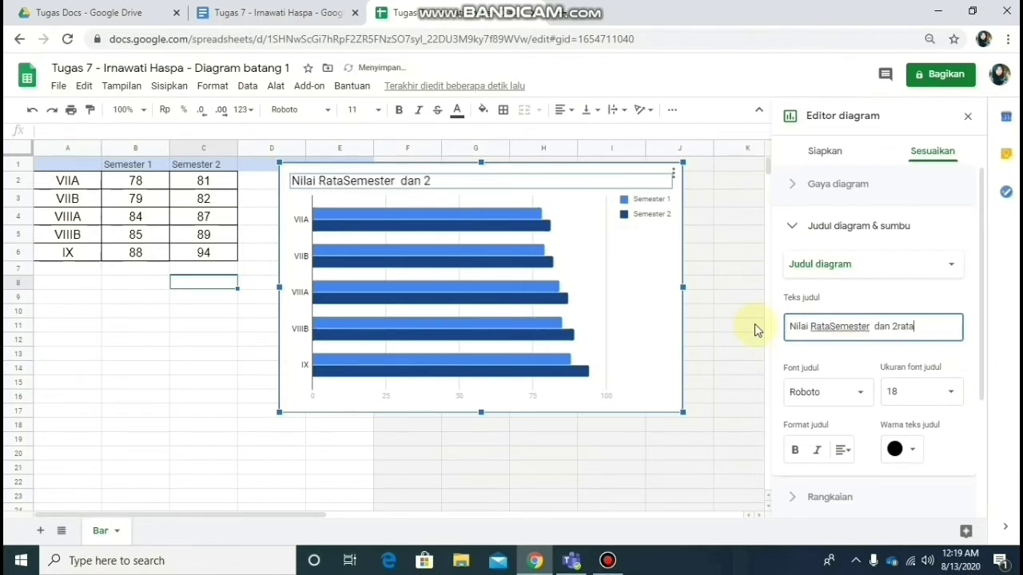
{"action": "key", "text": "shift+Left"}
{"action": "key", "text": "shift+Left"}
{"action": "key", "text": "shift+Left"}
{"action": "key", "text": "shift+Left"}
{"action": "key", "text": "BackSpace"}
{"action": "key", "text": "Left"}
{"action": "key", "text": "Left"}
{"action": "key", "text": "Left"}
{"action": "key", "text": "Left"}
{"action": "key", "text": "Left"}
{"action": "type", "text": "-rata"}
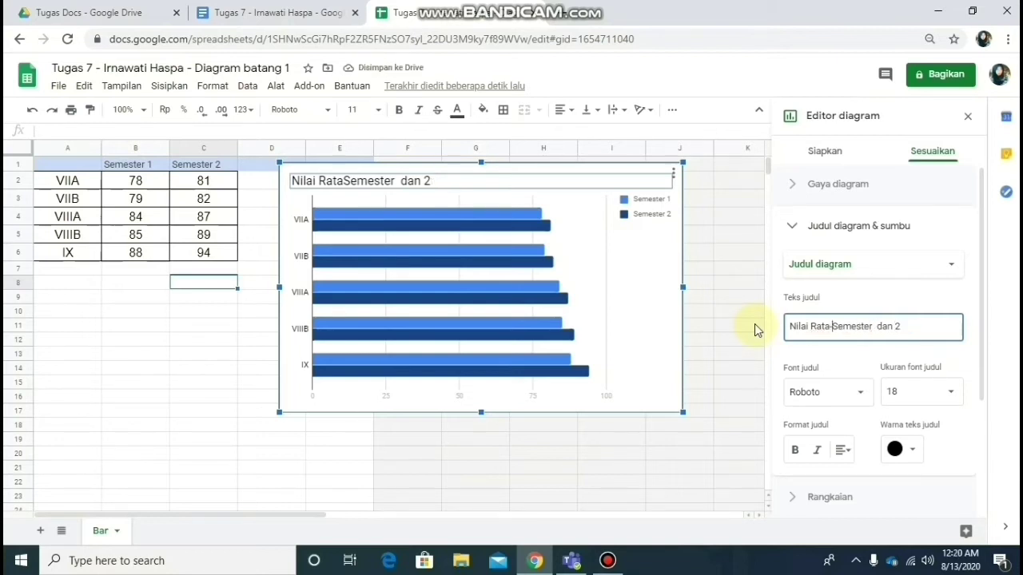
{"action": "left_click", "coordinate": [729, 442]}
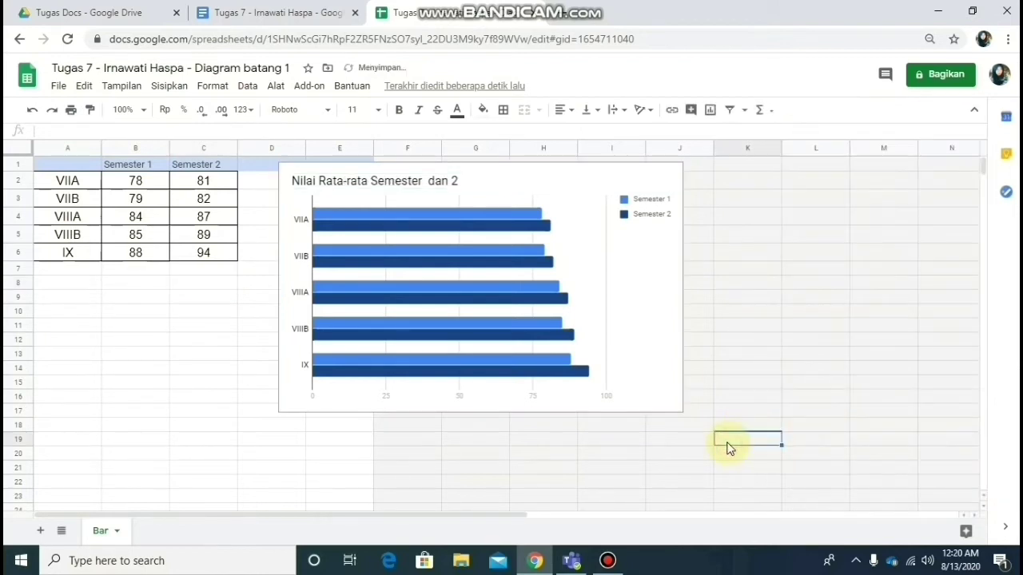
Add the missing 1 to the chart title so it reads Nilai Rata-rata Semester 1 dan 2
{"action": "left_click", "coordinate": [422, 194]}
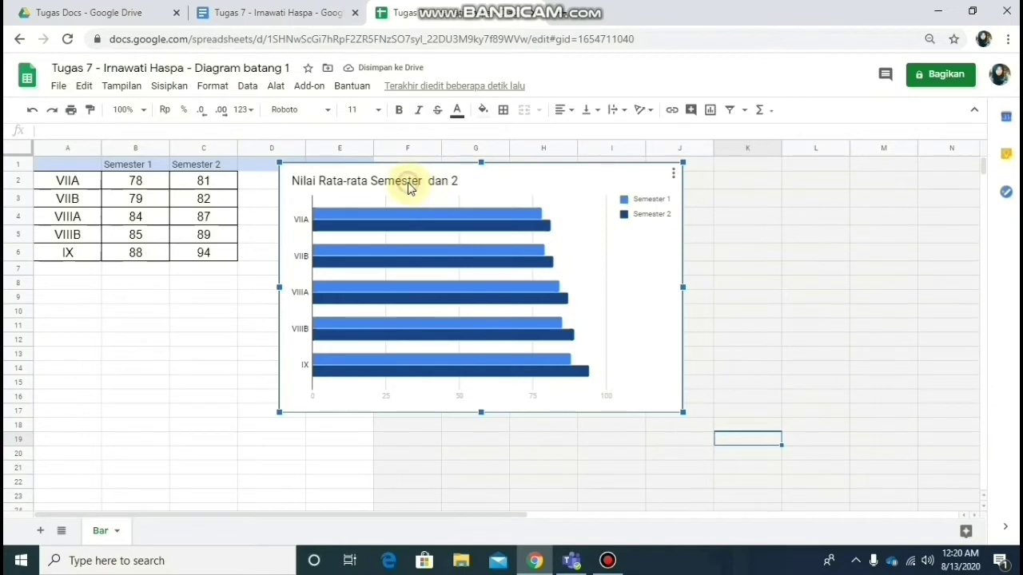
{"action": "double_click", "coordinate": [409, 186]}
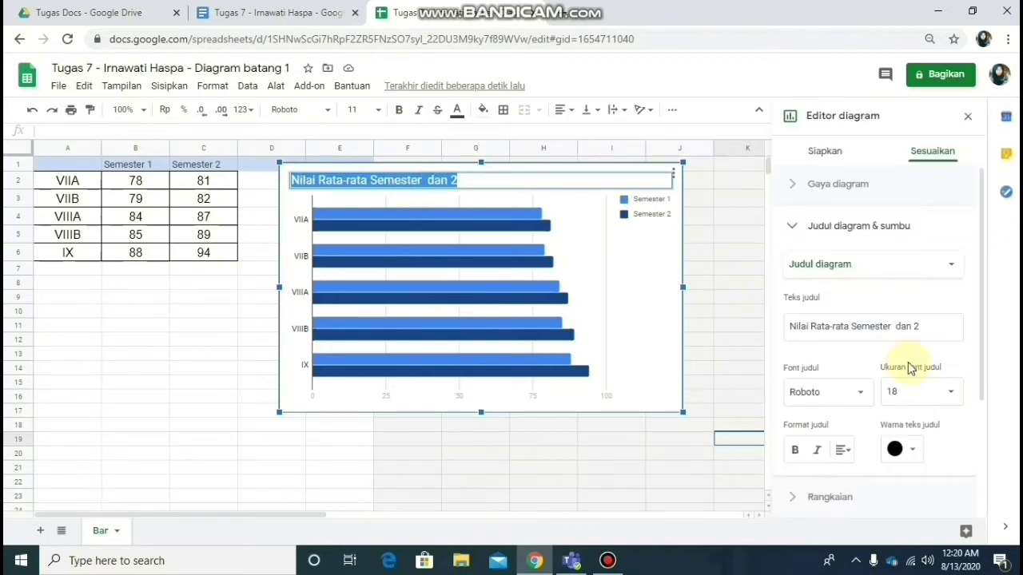
{"action": "left_click", "coordinate": [897, 326]}
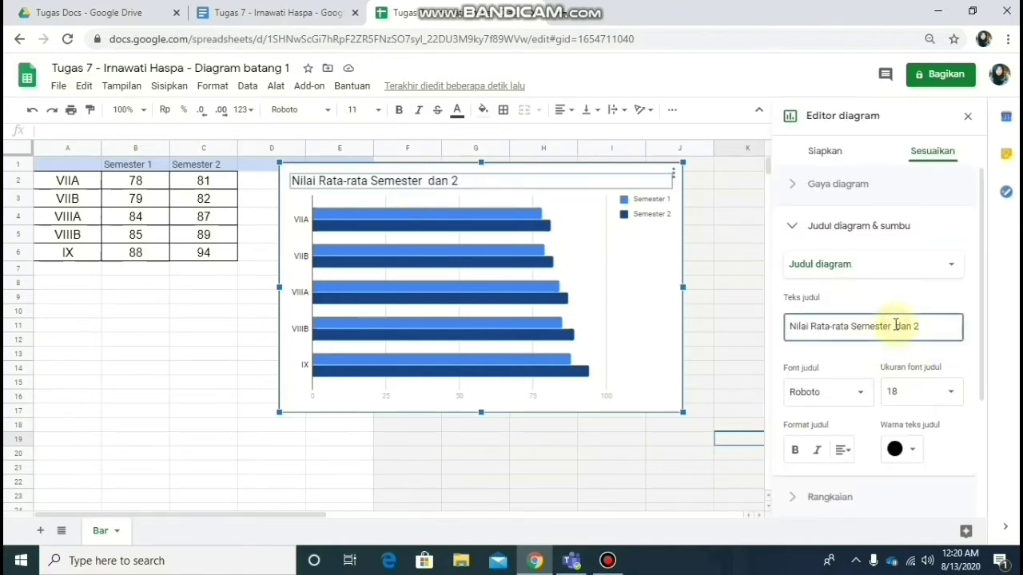
{"action": "type", "text": "1"}
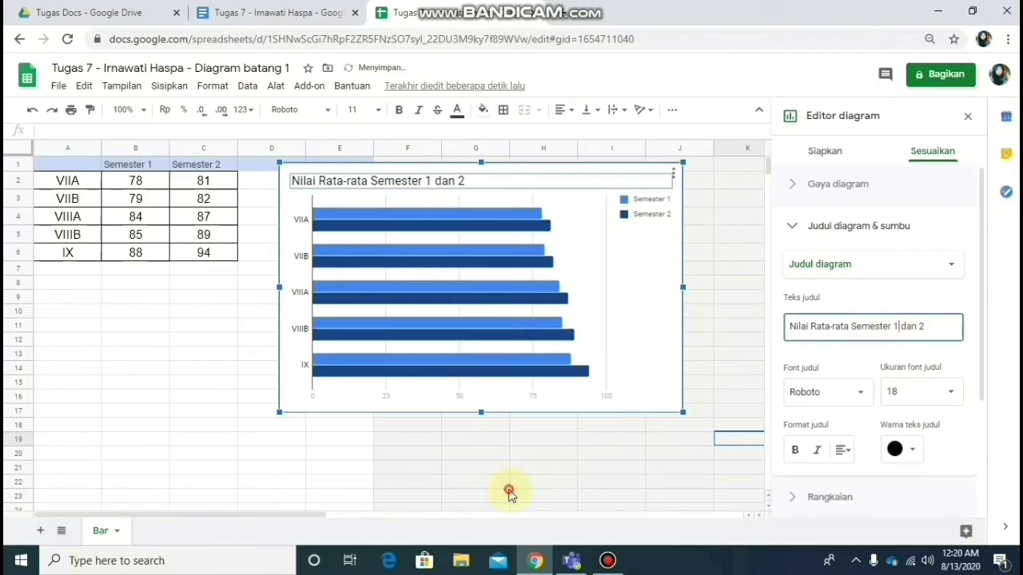
{"action": "left_click", "coordinate": [508, 488]}
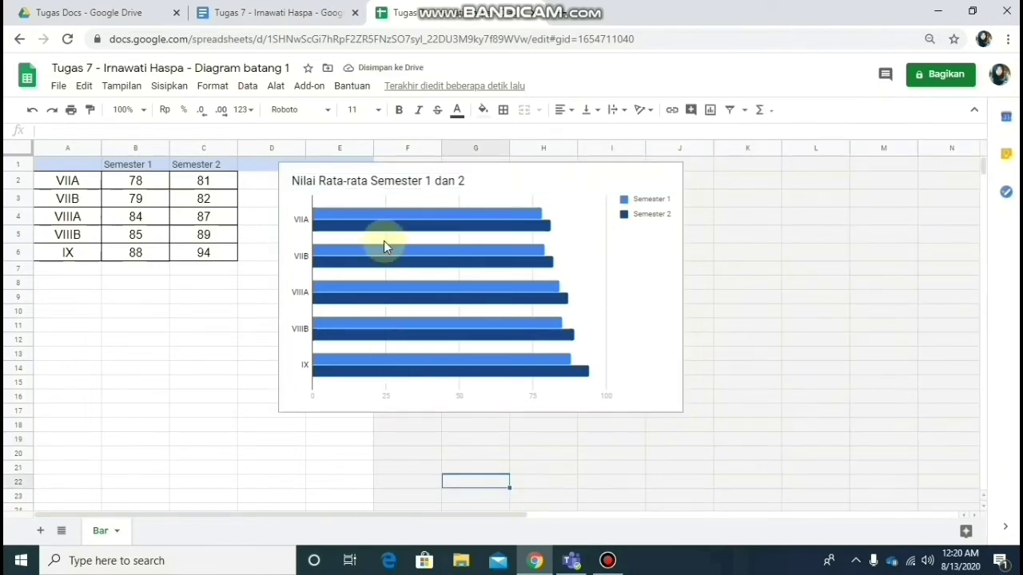
Switch back to the Tugas 7 document and update the linked bar chart with the spreadsheet changes
{"action": "left_click", "coordinate": [225, 11]}
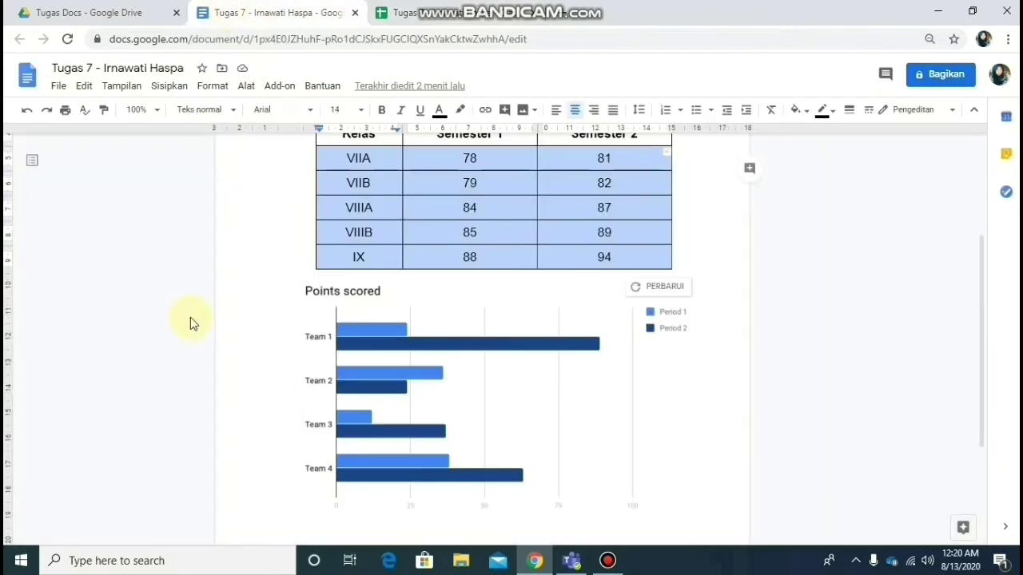
{"action": "left_click", "coordinate": [648, 289]}
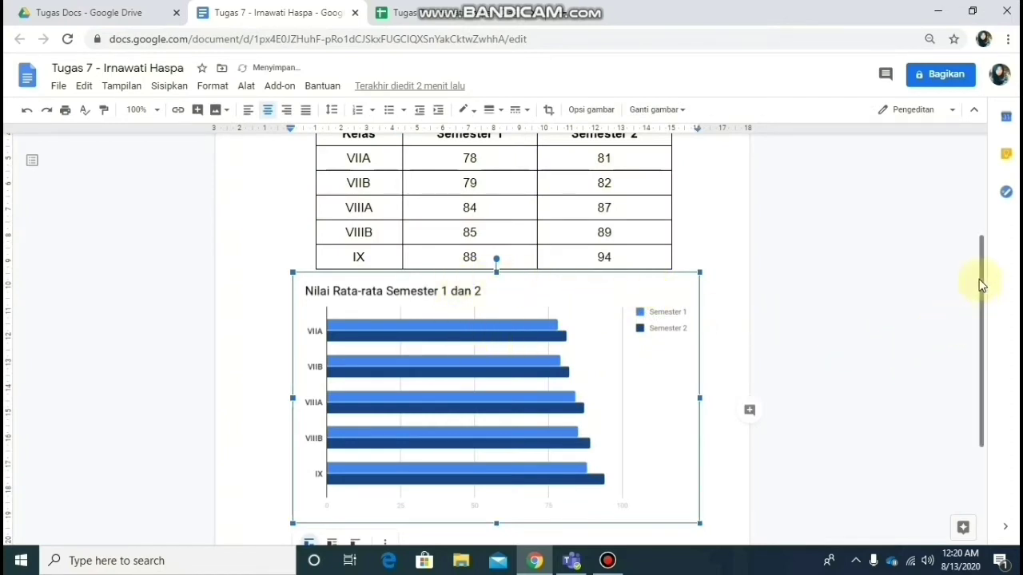
{"action": "mouse_move", "coordinate": [984, 261]}
{"action": "left_mouse_down"}
{"action": "mouse_move", "coordinate": [982, 242]}
{"action": "mouse_move", "coordinate": [977, 256]}
{"action": "left_mouse_up"}
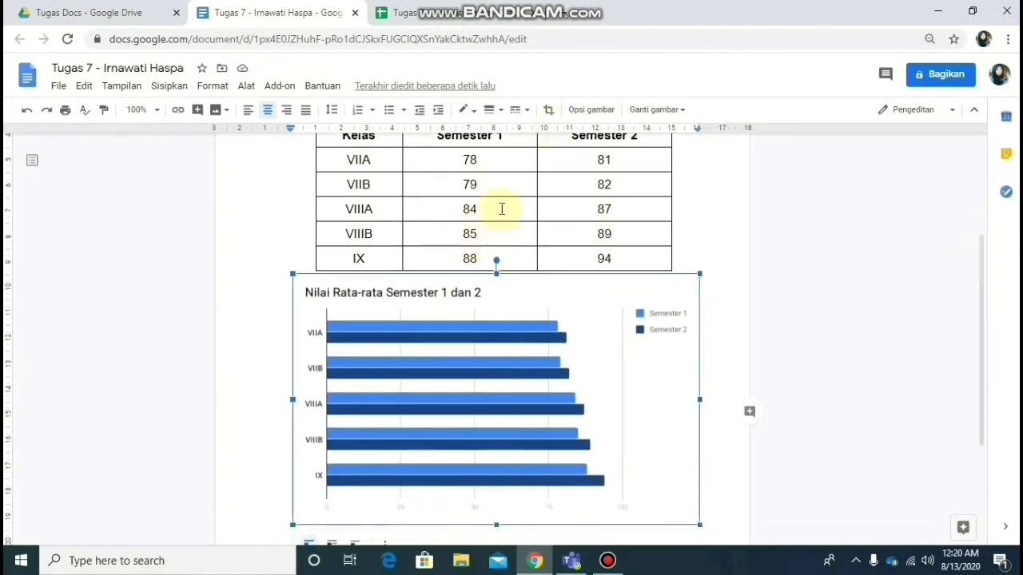
{"action": "left_click_drag", "start_coordinate": [982, 267], "coordinate": [974, 387]}
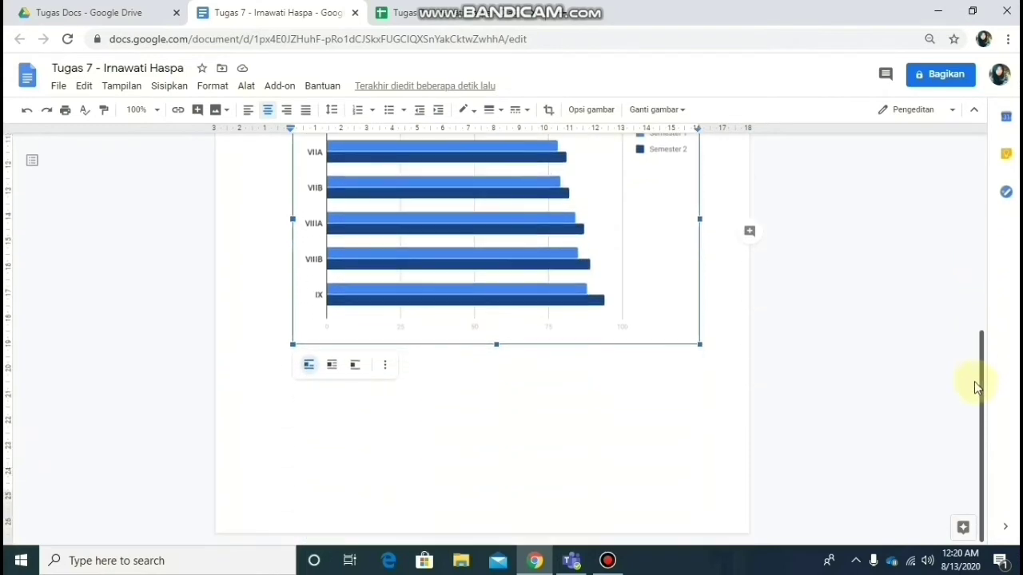
Insert a page break on the empty line below the bar chart
{"action": "left_click", "coordinate": [783, 359]}
{"action": "scroll", "coordinate": [751, 344], "scroll_direction": "up", "scroll_amount": 1}
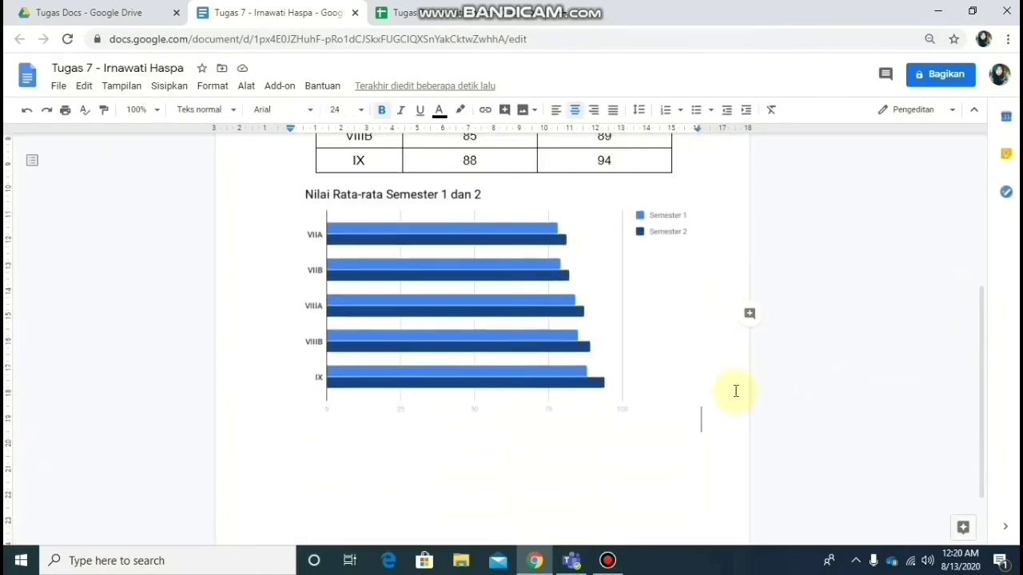
{"action": "left_click_drag", "start_coordinate": [735, 390], "coordinate": [982, 315]}
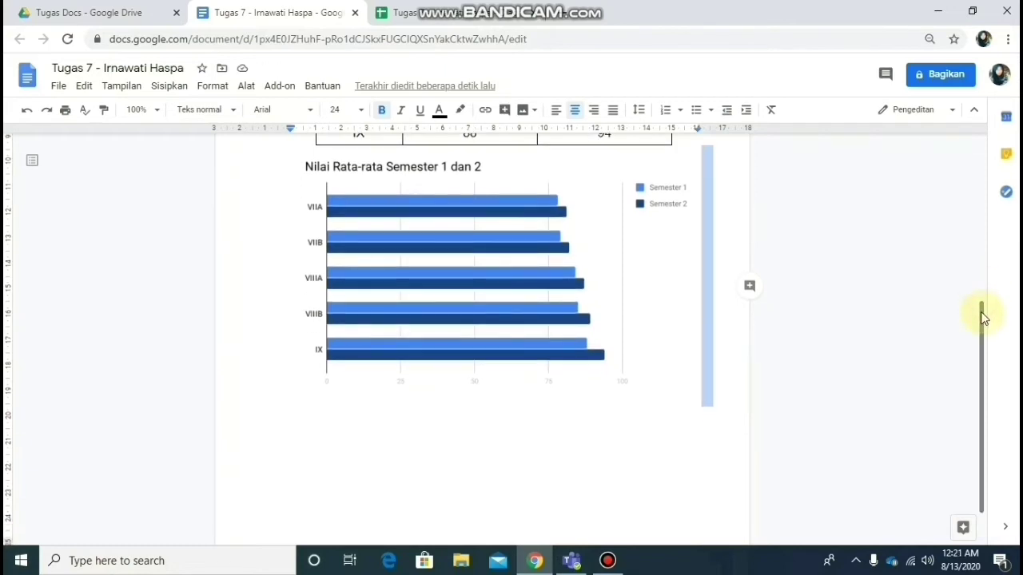
{"action": "double_click", "coordinate": [629, 424]}
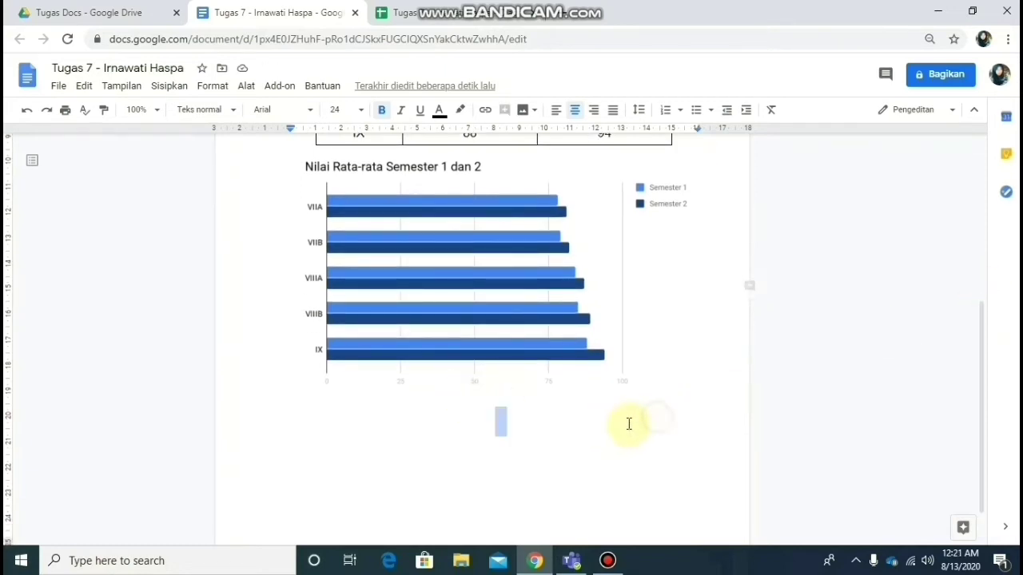
{"action": "left_click", "coordinate": [541, 424]}
{"action": "key", "text": "ctrl+Return"}
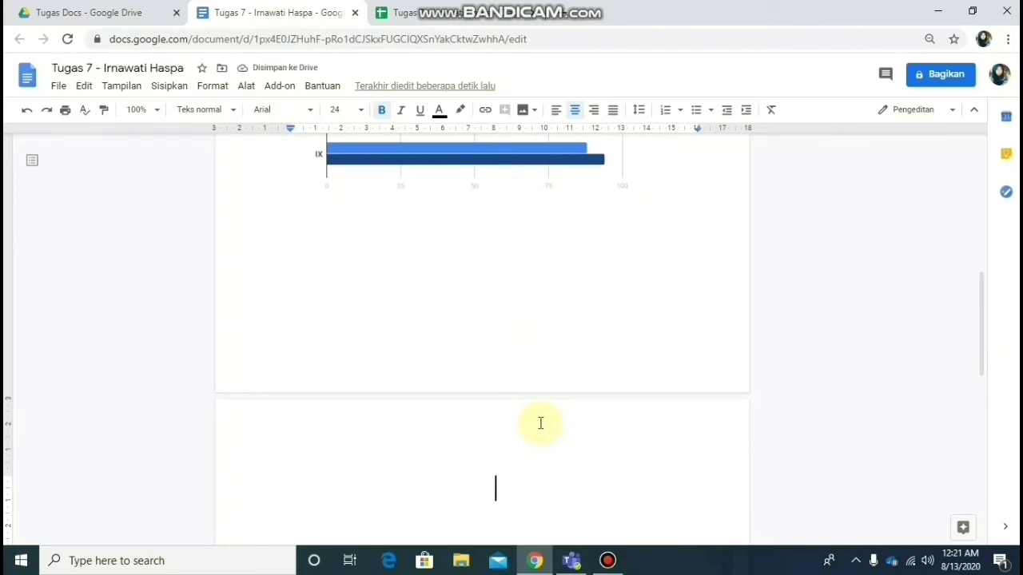
Enter the heading Jumlah Siswa SMP Negeri 9 Binamu on the new page, followed by an empty line
{"action": "type", "text": "Jumlah"}
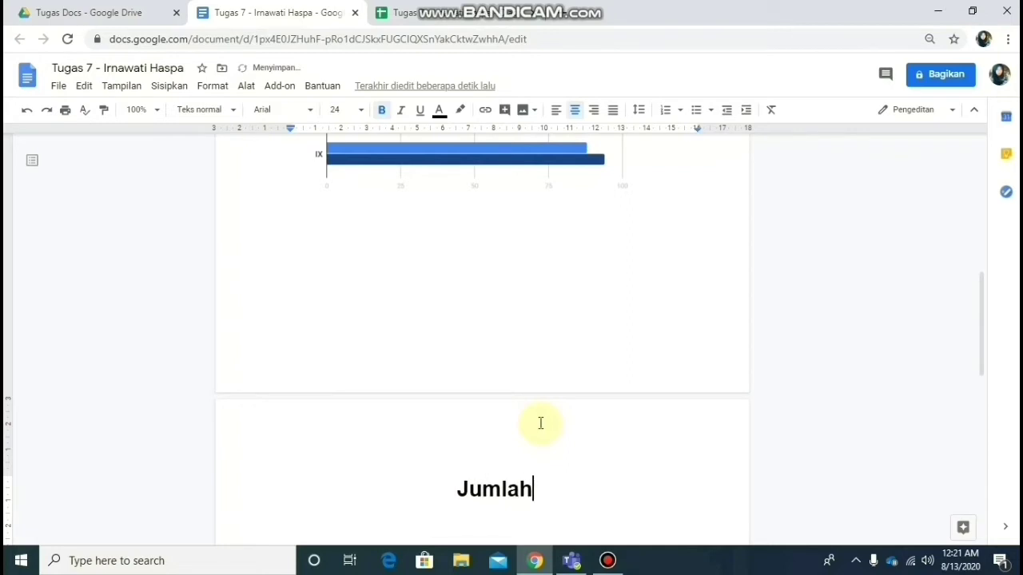
{"action": "type", "text": " Sis"}
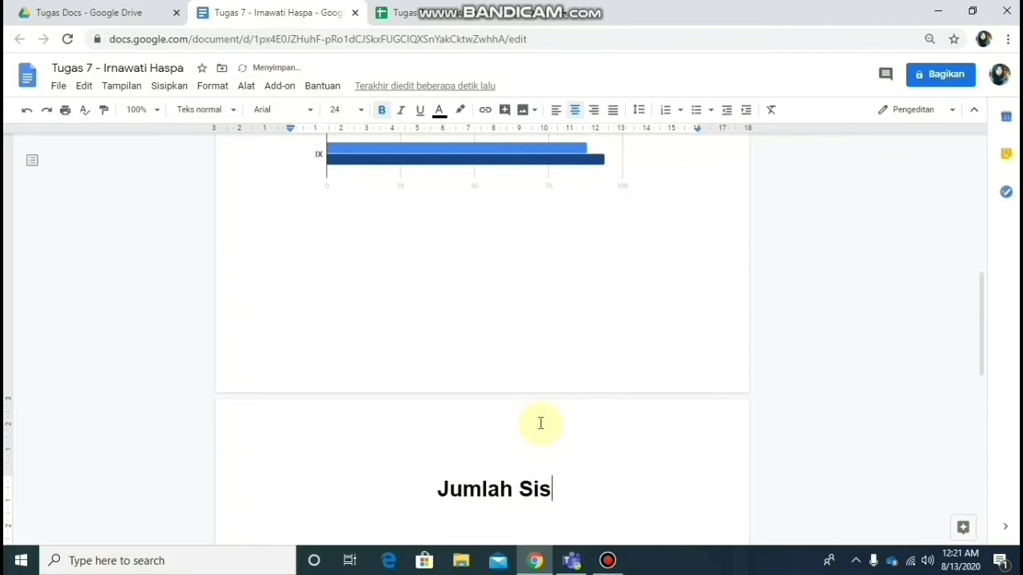
{"action": "type", "text": "wa Smp"}
{"action": "key", "text": "BackSpace"}
{"action": "key", "text": "BackSpace"}
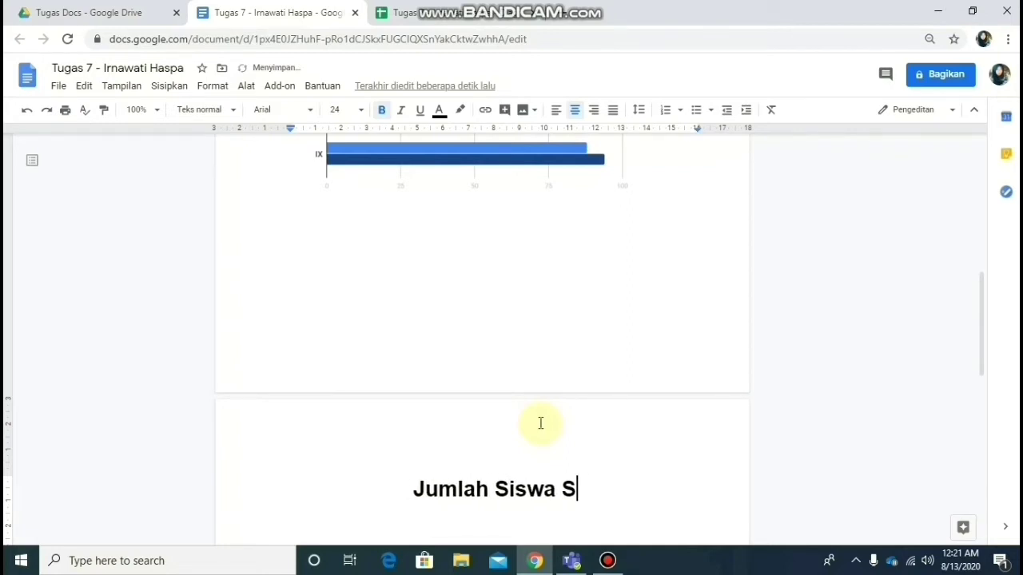
{"action": "type", "text": "Mp"}
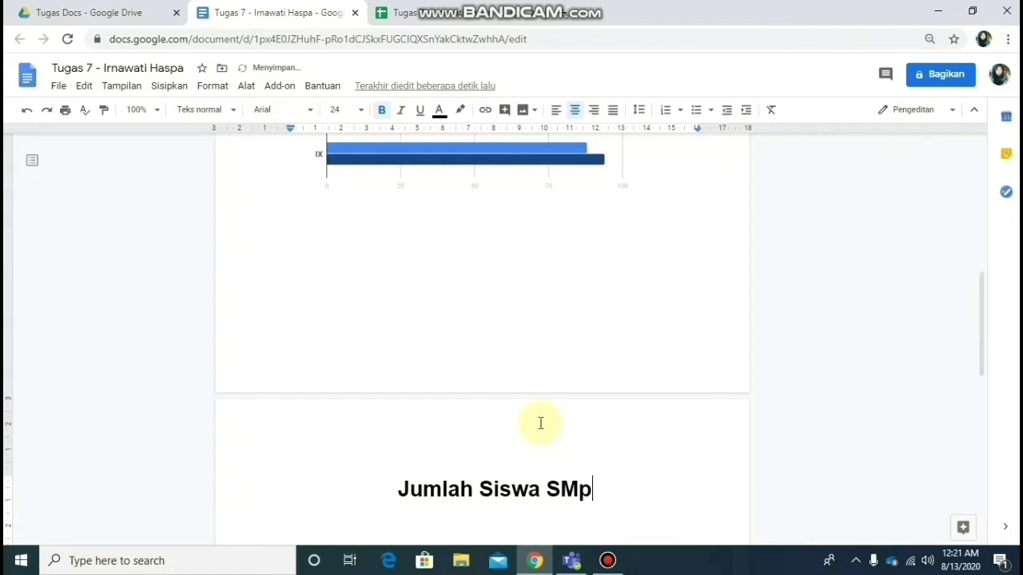
{"action": "key", "text": "BackSpace"}
{"action": "type", "text": "P N"}
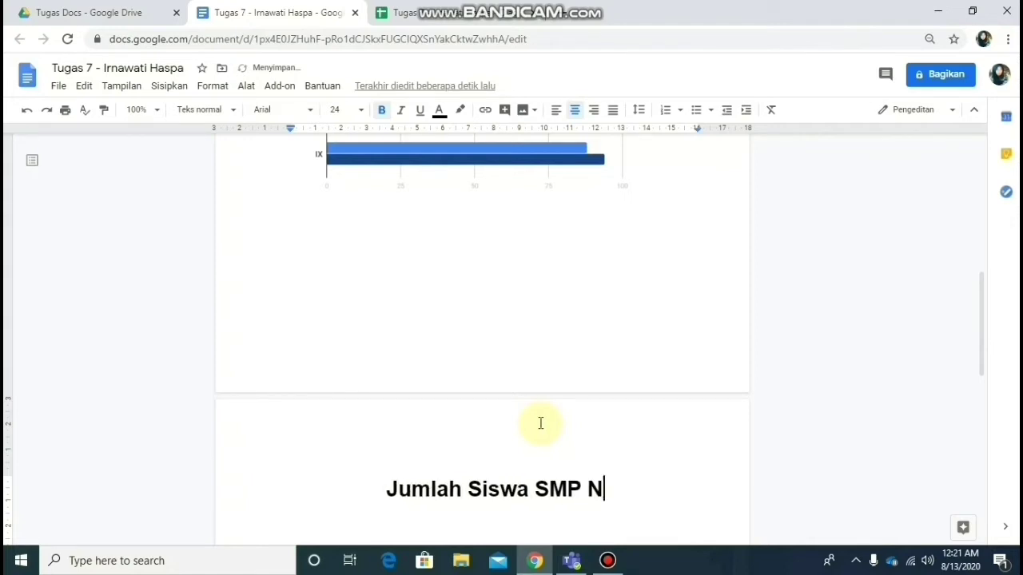
{"action": "type", "text": "egeri 9 bin"}
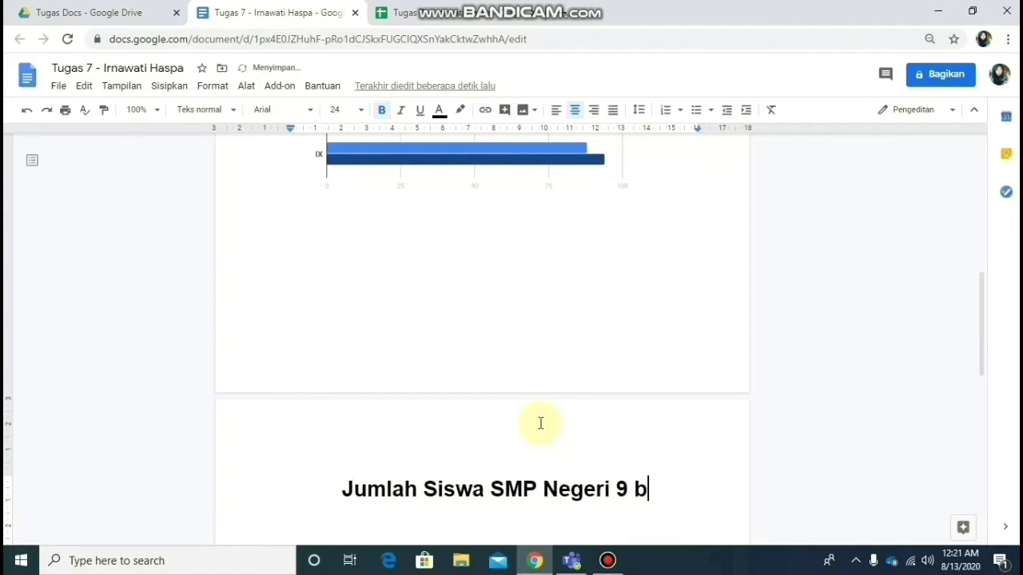
{"action": "key", "text": "BackSpace"}
{"action": "key", "text": "BackSpace"}
{"action": "key", "text": "BackSpace"}
{"action": "type", "text": "Binamu"}
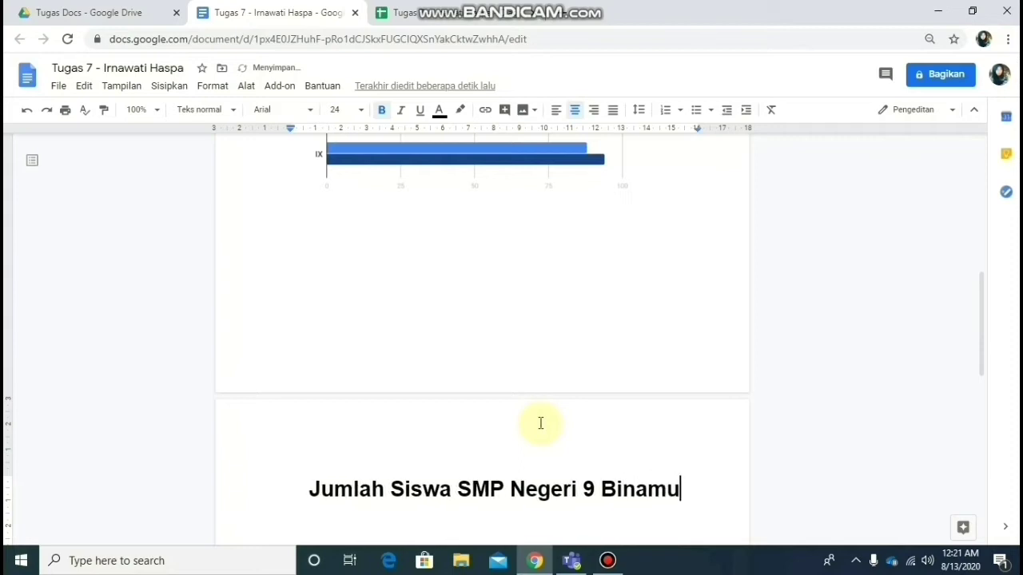
{"action": "key", "text": "Return"}
Insert a table with three columns and six rows below the heading and narrow its first column
{"action": "left_click", "coordinate": [177, 88]}
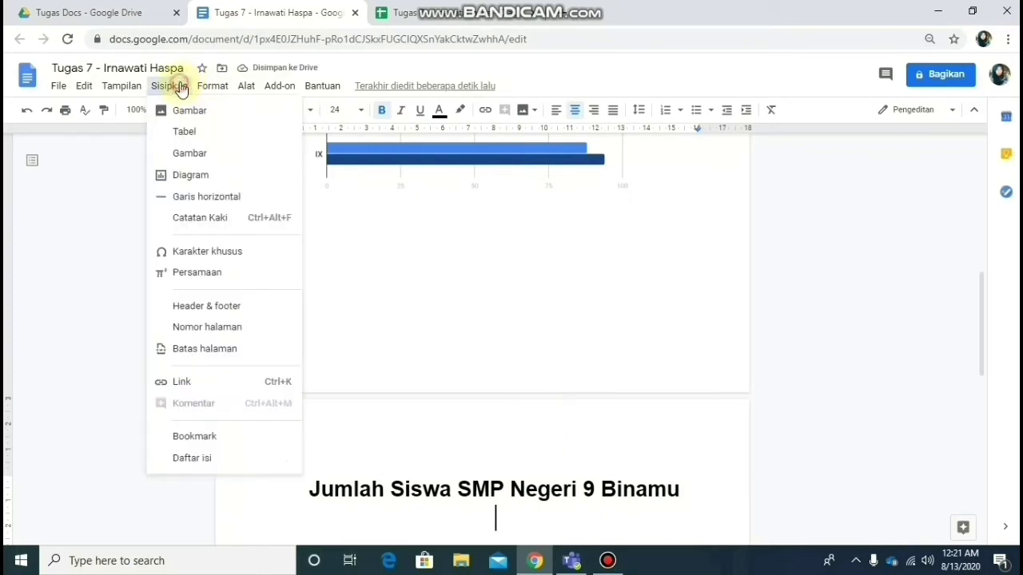
{"action": "mouse_move", "coordinate": [272, 140]}
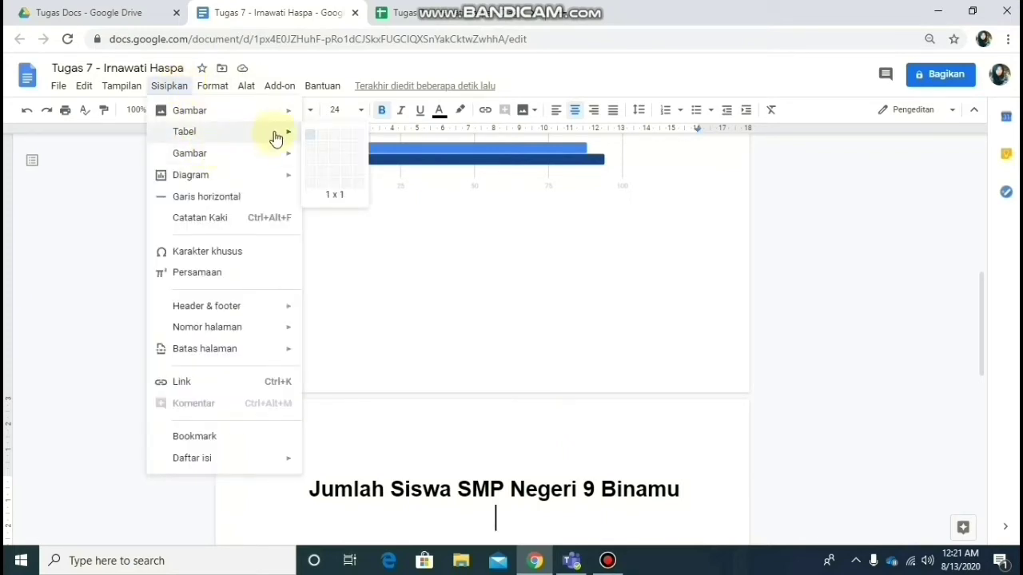
{"action": "left_click", "coordinate": [331, 198]}
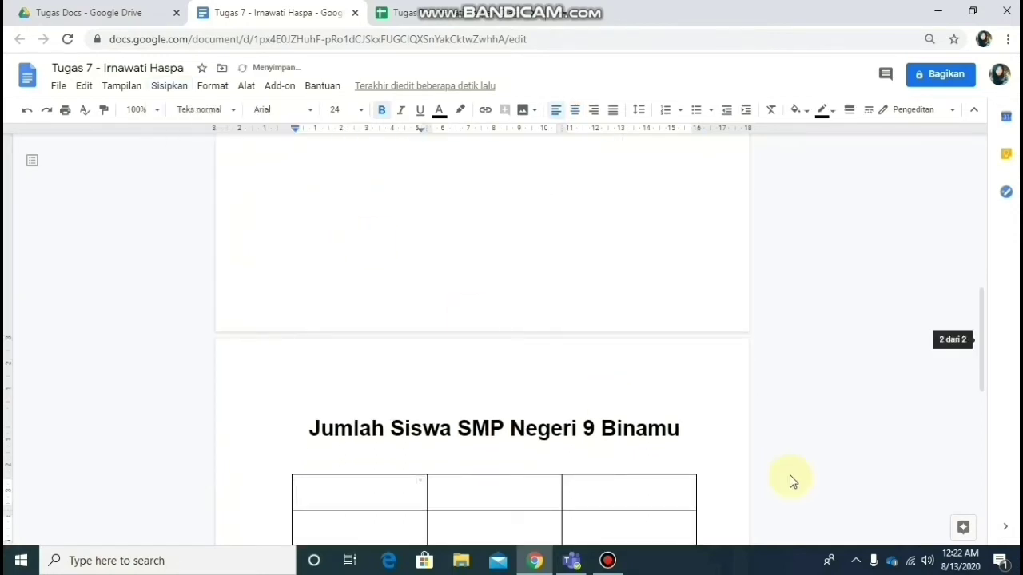
{"action": "left_click_drag", "start_coordinate": [982, 293], "coordinate": [974, 365]}
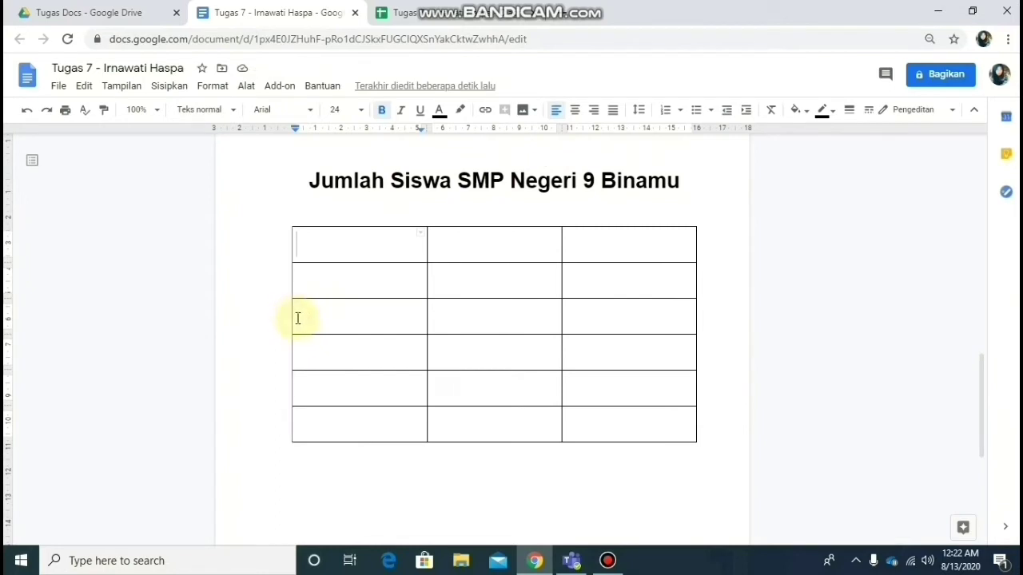
{"action": "left_click_drag", "start_coordinate": [296, 318], "coordinate": [322, 336]}
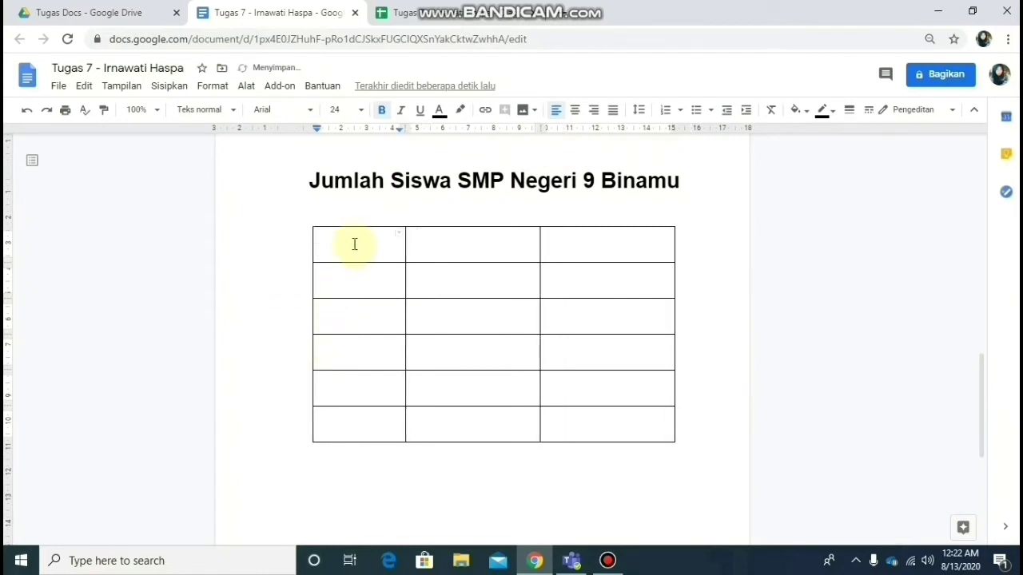
Format all cells of the new table with font size 14, no bold, and centred alignment
{"action": "left_click_drag", "start_coordinate": [343, 240], "coordinate": [616, 416]}
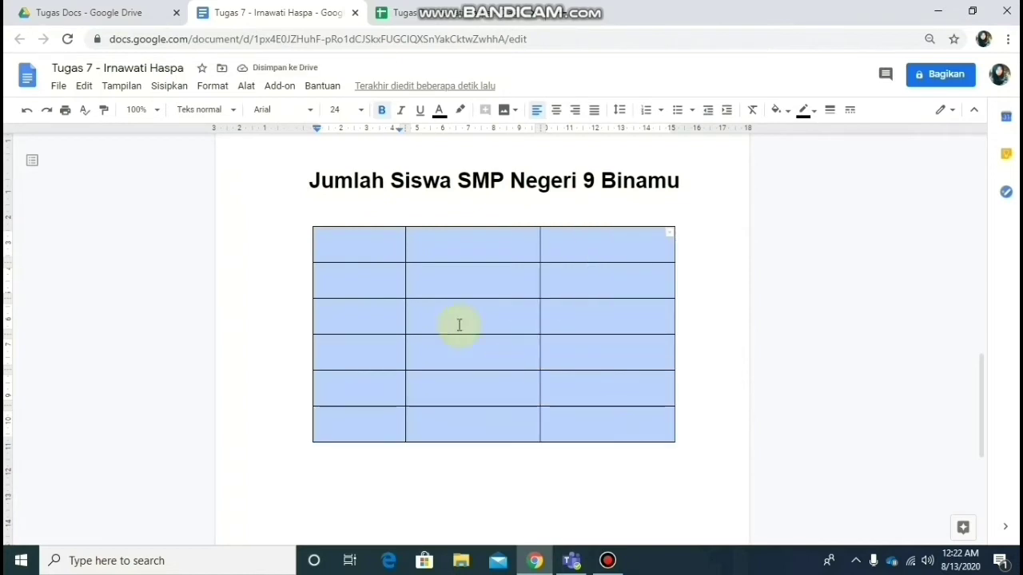
{"action": "left_click", "coordinate": [361, 111]}
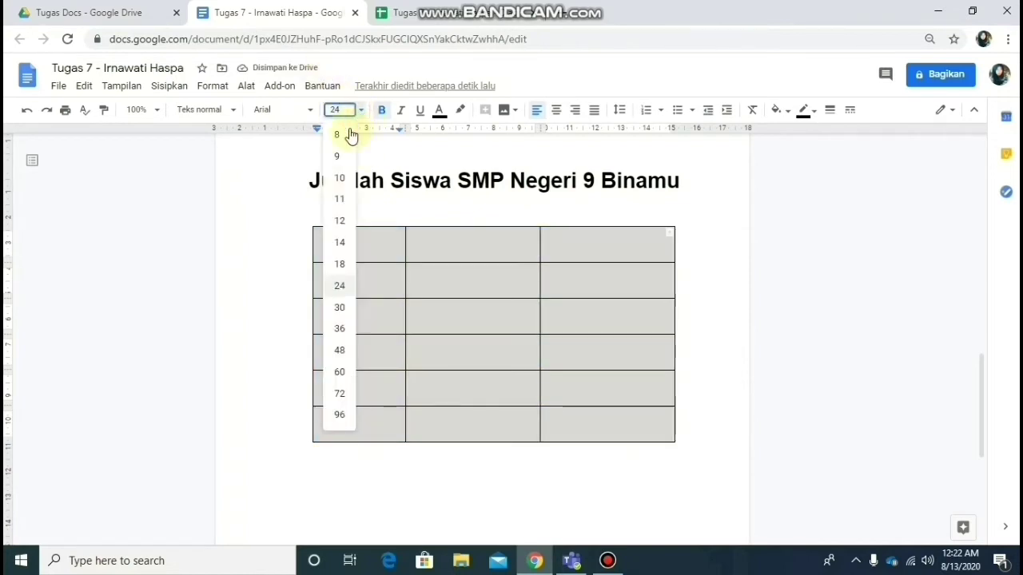
{"action": "left_click", "coordinate": [339, 244]}
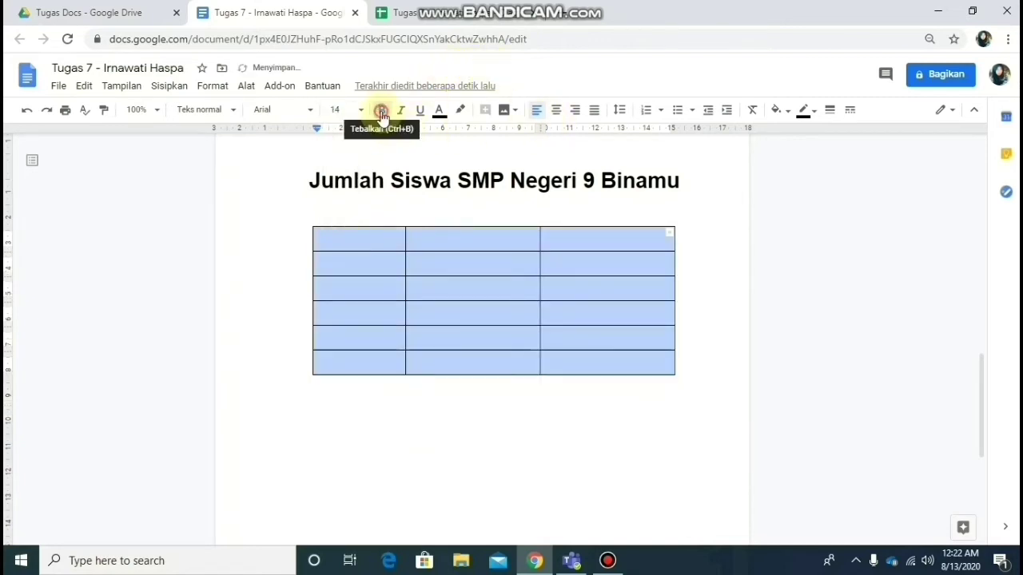
{"action": "left_click", "coordinate": [557, 117]}
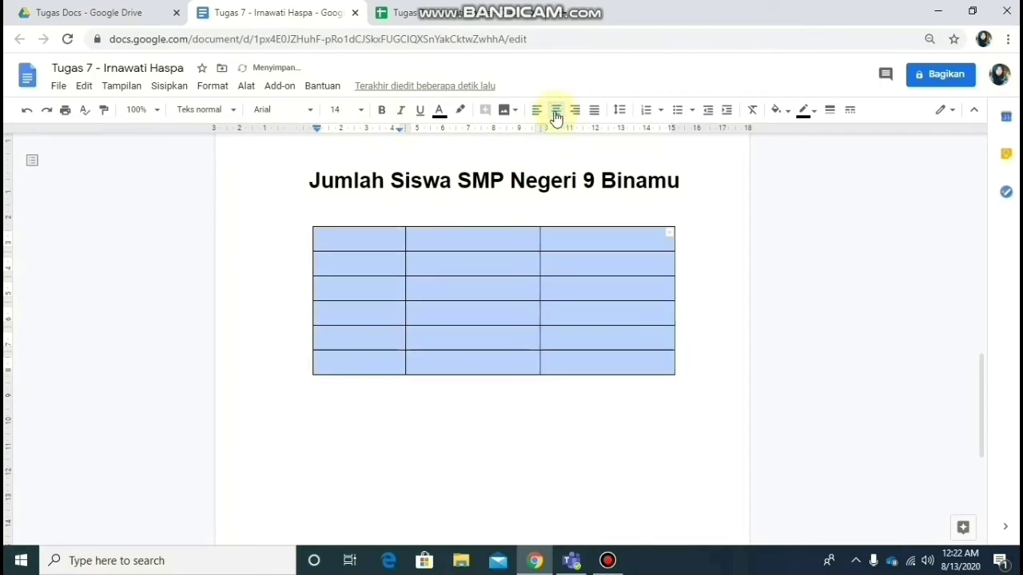
Fill the table's header row with Kelas, Laki-laki and Perempuan
{"action": "left_click", "coordinate": [377, 242]}
{"action": "type", "text": "Kelas"}
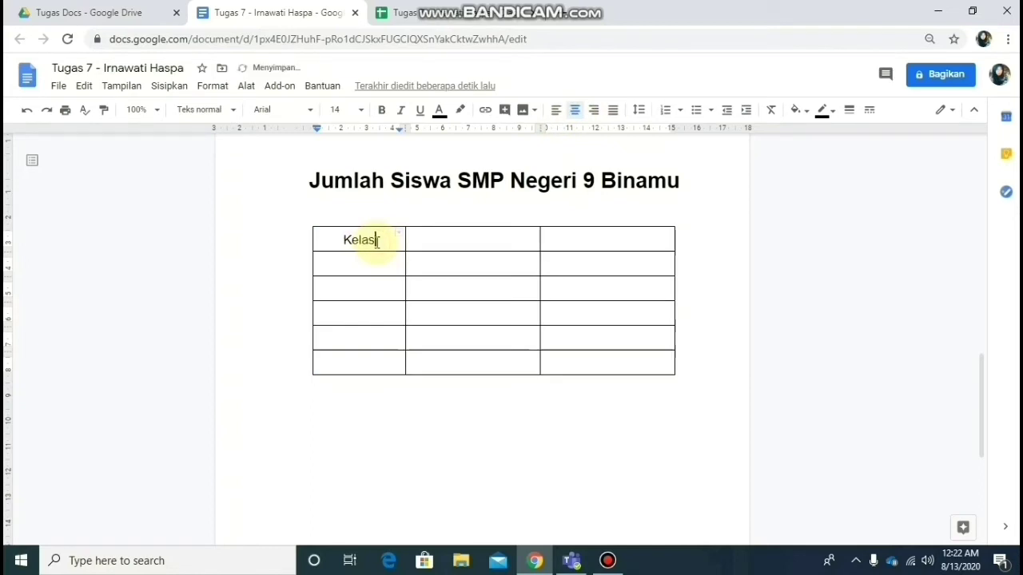
{"action": "key", "text": "Tab"}
{"action": "type", "text": "Laki-laki"}
{"action": "key", "text": "Tab"}
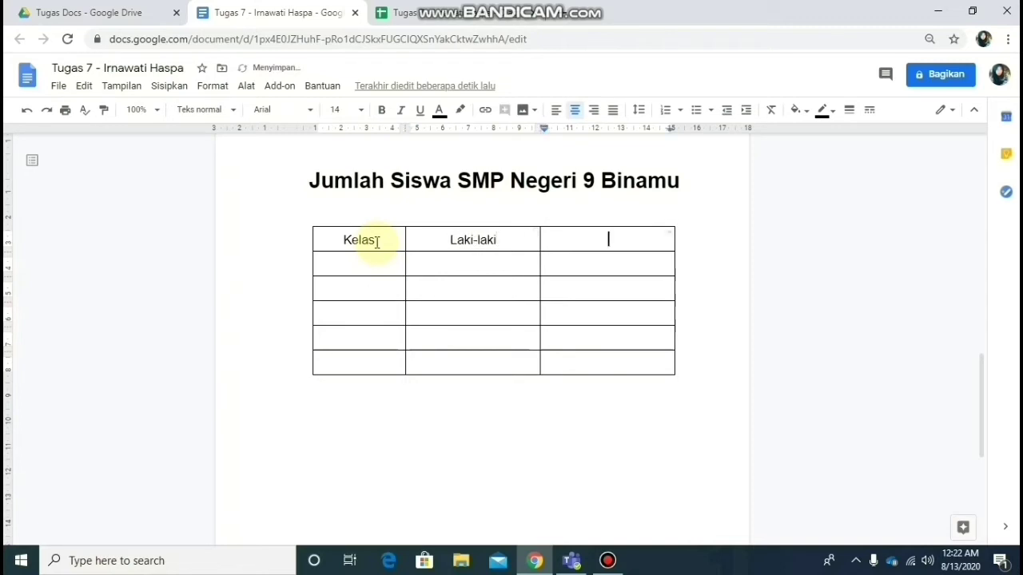
{"action": "type", "text": "Perempu"}
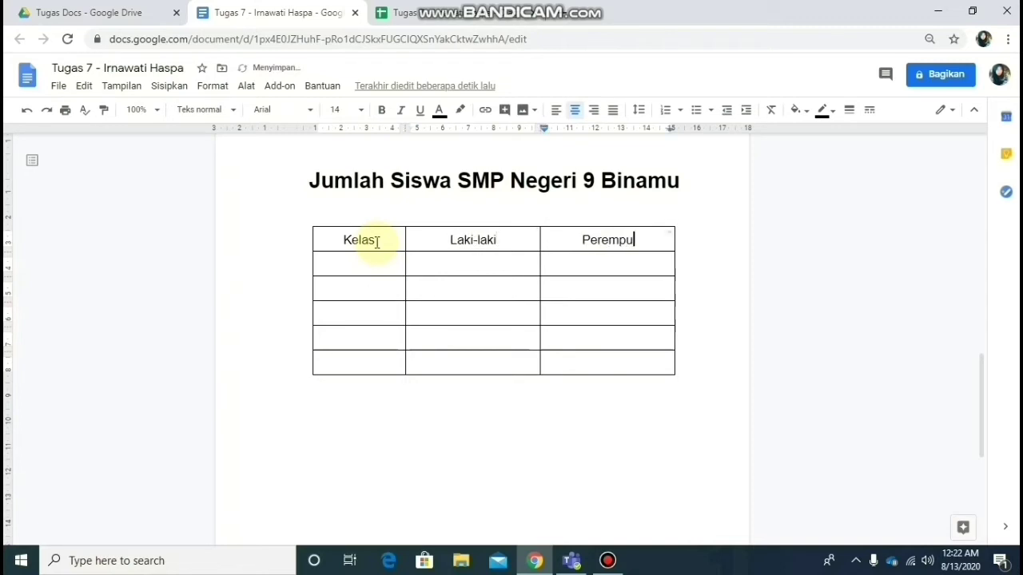
{"action": "type", "text": "an"}
Make the table's three header cells bold
{"action": "left_click", "coordinate": [343, 240]}
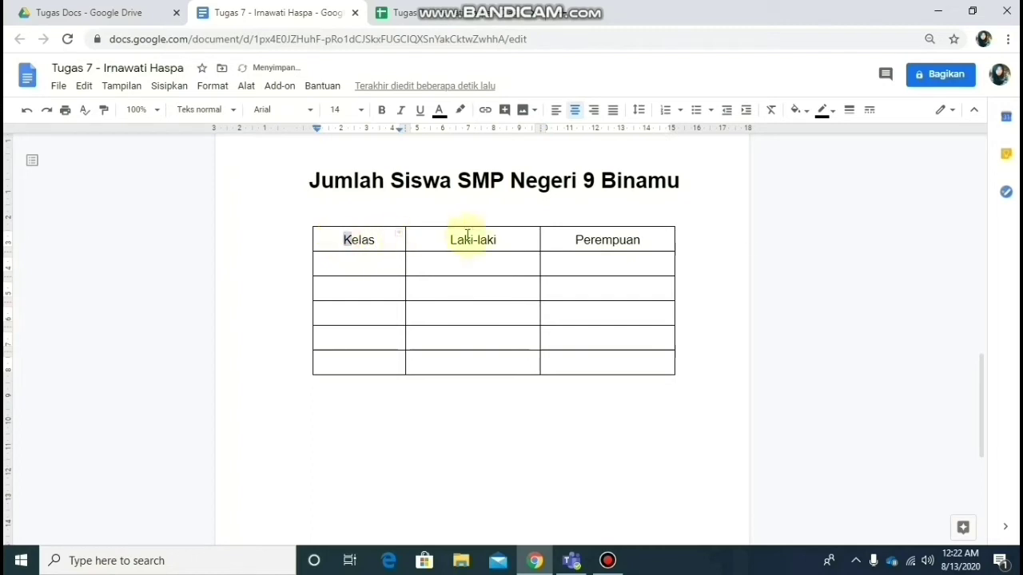
{"action": "left_click_drag", "start_coordinate": [468, 236], "coordinate": [631, 251]}
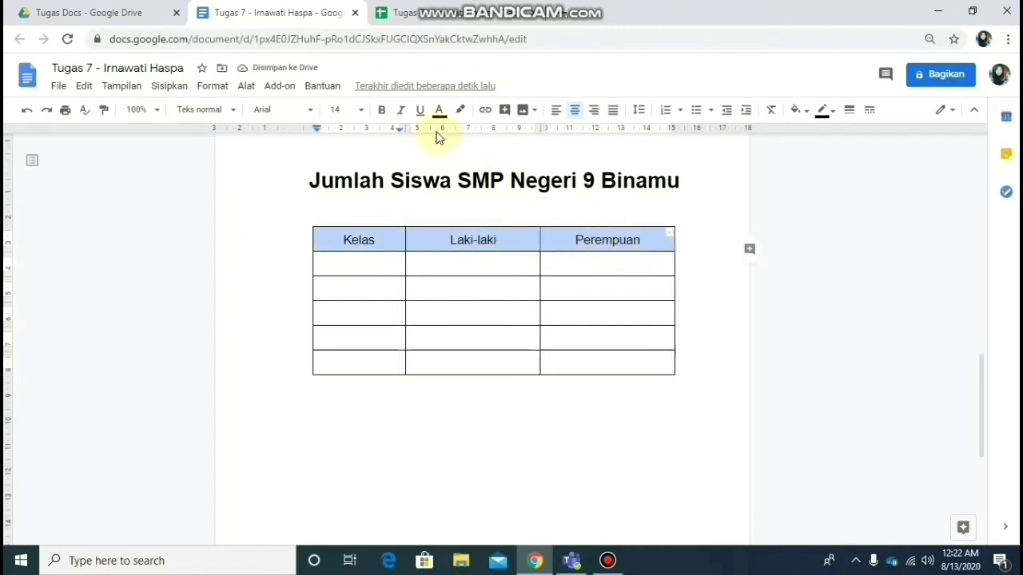
{"action": "left_click", "coordinate": [382, 110]}
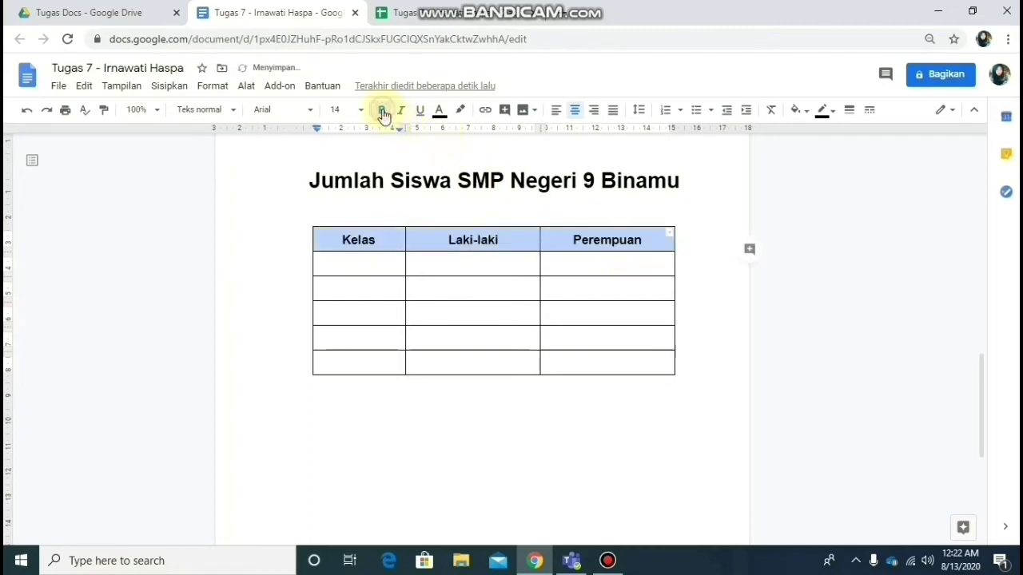
Fill the Kelas column with VIIA, VIIB, VIIIA, VIIIB and IX
{"action": "left_click", "coordinate": [368, 269]}
{"action": "left_click", "coordinate": [368, 269]}
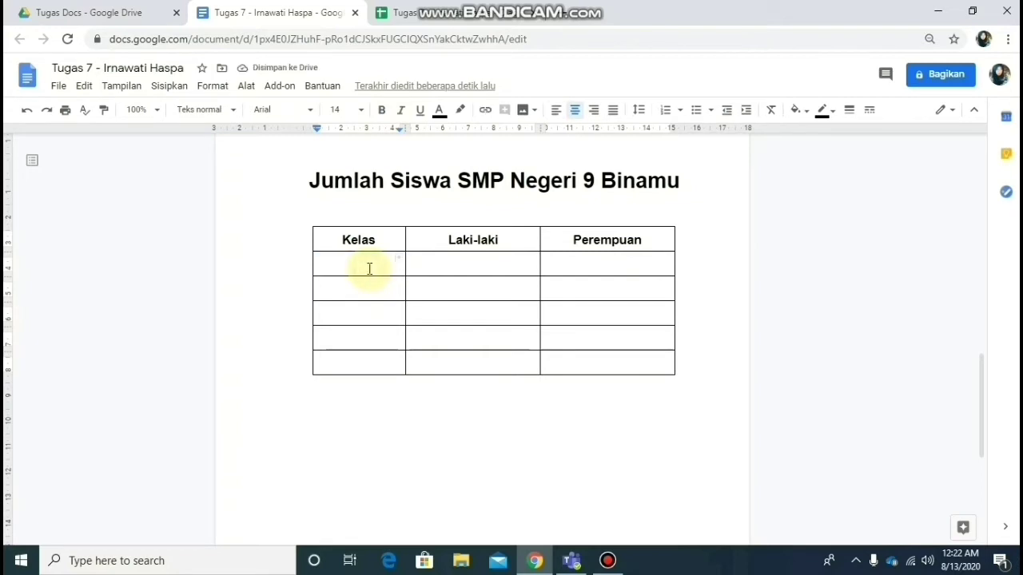
{"action": "type", "text": "VIIA"}
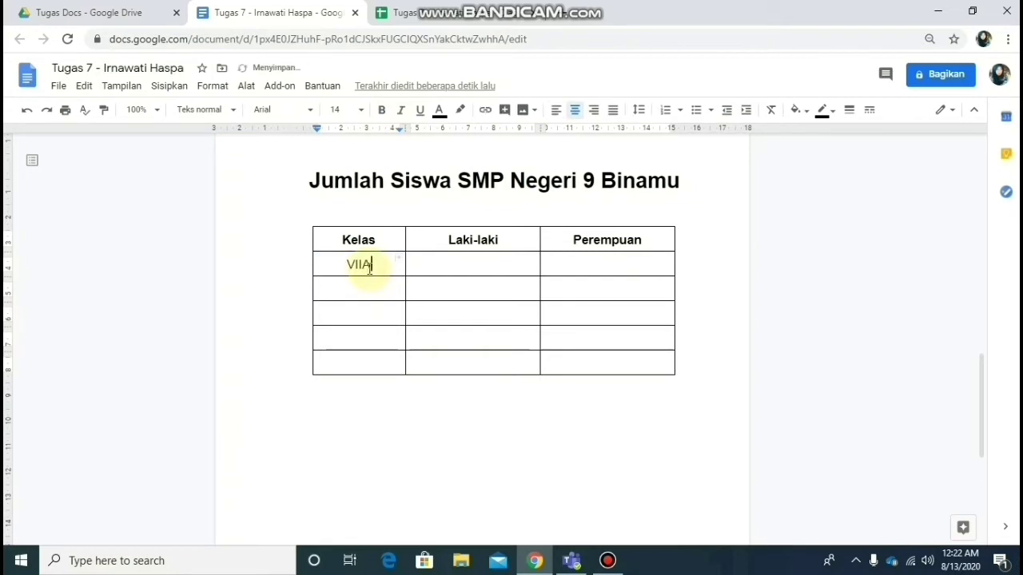
{"action": "key", "text": "Down"}
{"action": "type", "text": "VIIB"}
{"action": "key", "text": "Down"}
{"action": "type", "text": "VIIIA"}
{"action": "key", "text": "Down"}
{"action": "type", "text": "VIIIB"}
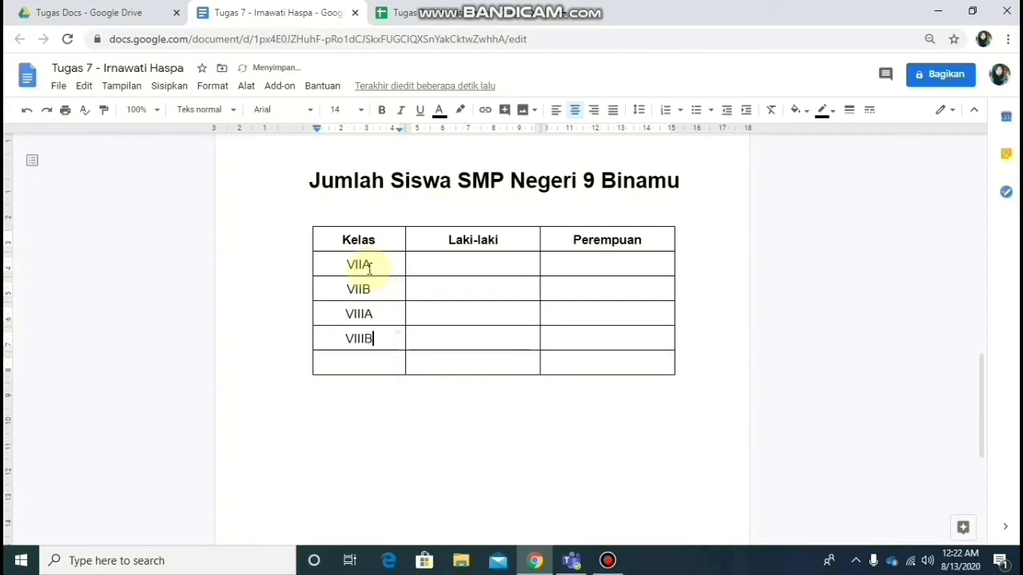
{"action": "key", "text": "Down"}
{"action": "type", "text": "IX"}
Fill the Laki-laki column from VIIA to IX with 10, 8, 9, 13 and 5
{"action": "key", "text": "Tab"}
{"action": "key", "text": "Up"}
{"action": "key", "text": "Up"}
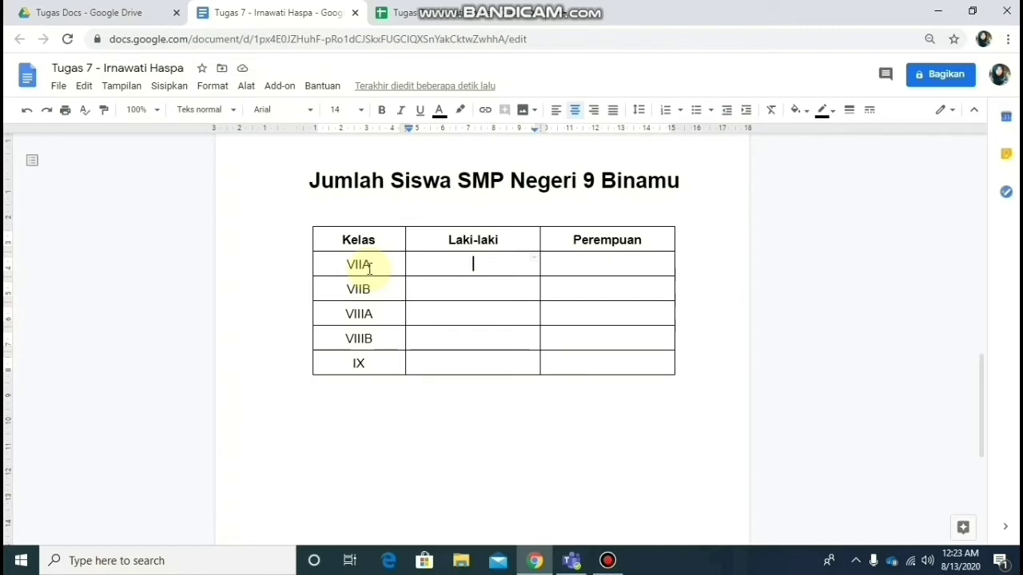
{"action": "type", "text": "10"}
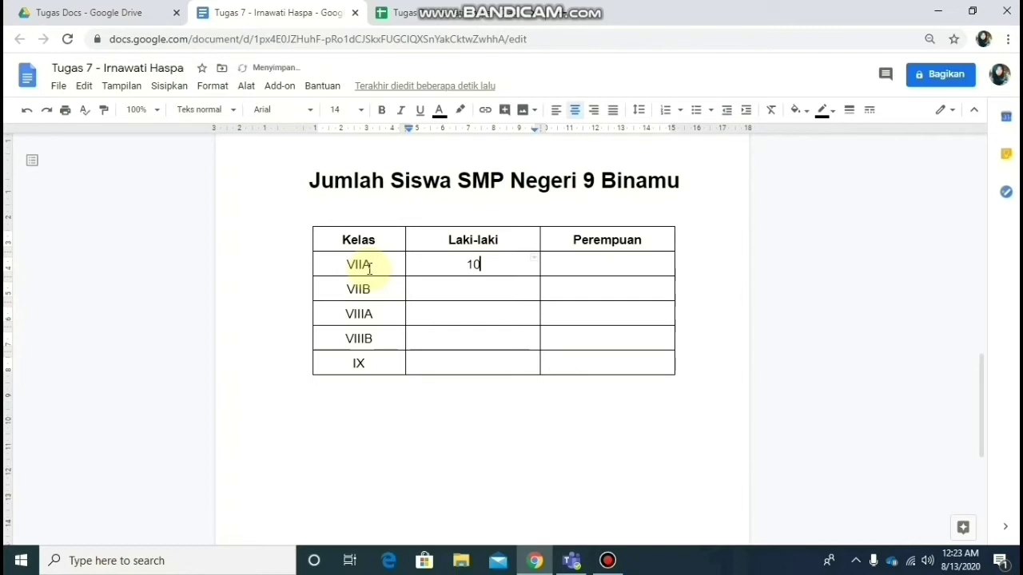
{"action": "key", "text": "Down"}
{"action": "type", "text": "8"}
{"action": "key", "text": "Down"}
{"action": "type", "text": "9"}
{"action": "key", "text": "Down"}
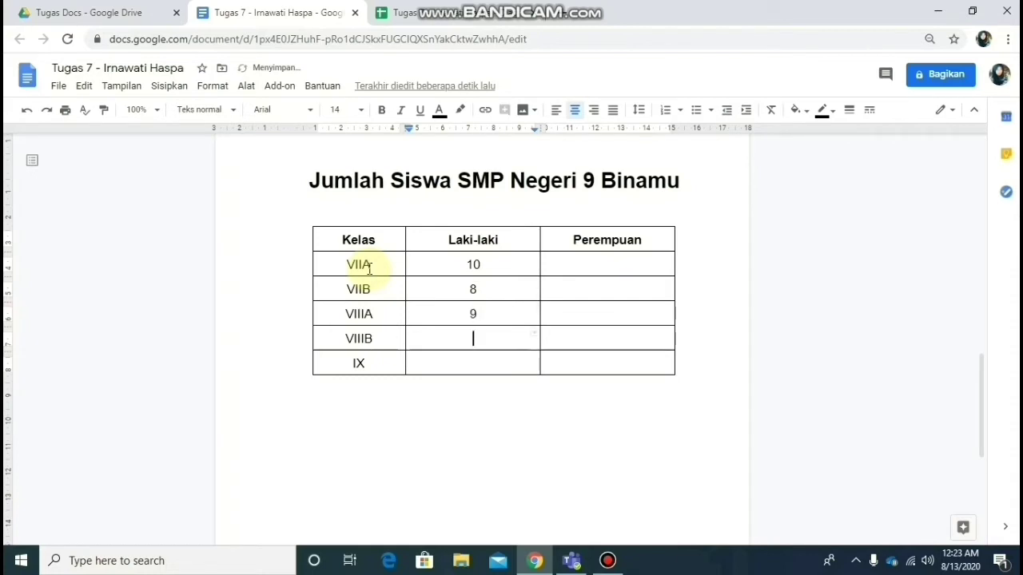
{"action": "type", "text": "13"}
{"action": "key", "text": "Down"}
{"action": "type", "text": "5"}
Fill the Perempuan column from VIIA to IX with 12, 14, 16, 14 and 18
{"action": "key", "text": "Tab"}
{"action": "key", "text": "Up"}
{"action": "type", "text": "12"}
{"action": "key", "text": "Down"}
{"action": "type", "text": "1"}
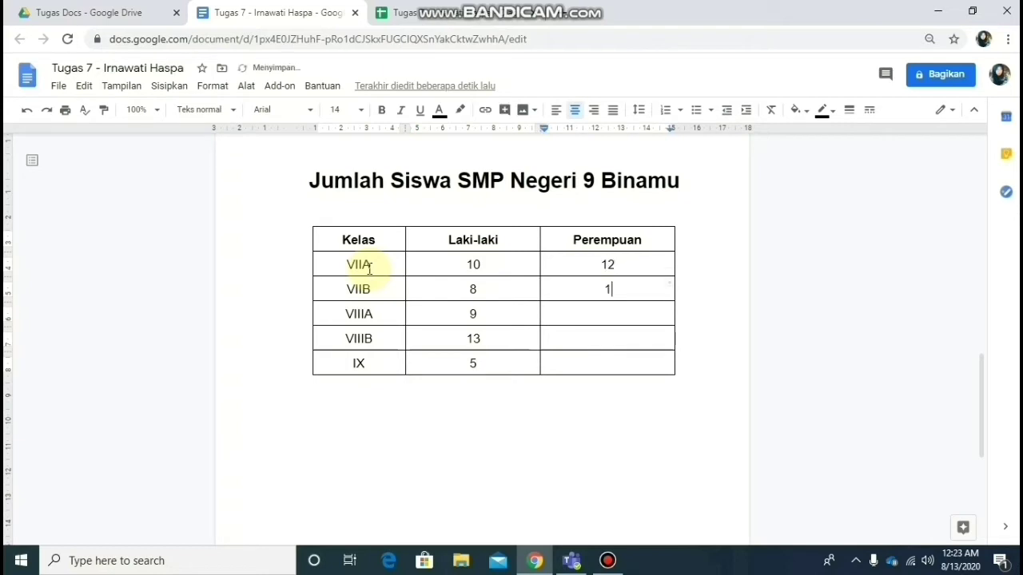
{"action": "key", "text": "Down"}
{"action": "type", "text": "1"}
{"action": "key", "text": "Down"}
{"action": "type", "text": "1"}
{"action": "key", "text": "Down"}
{"action": "type", "text": "1"}
{"action": "key", "text": "Down"}
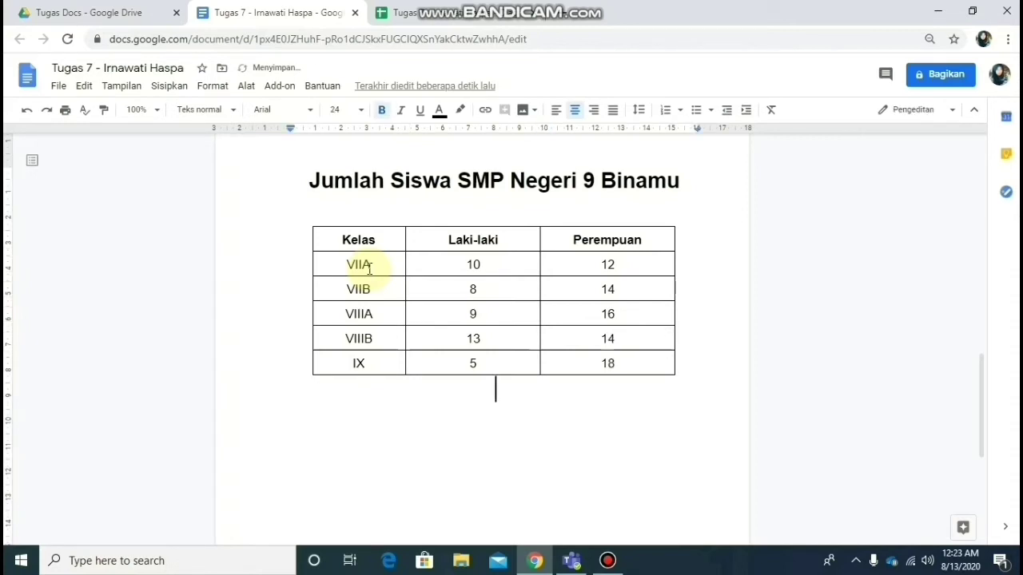
Insert a column chart below the student numbers table
{"action": "left_click", "coordinate": [174, 89]}
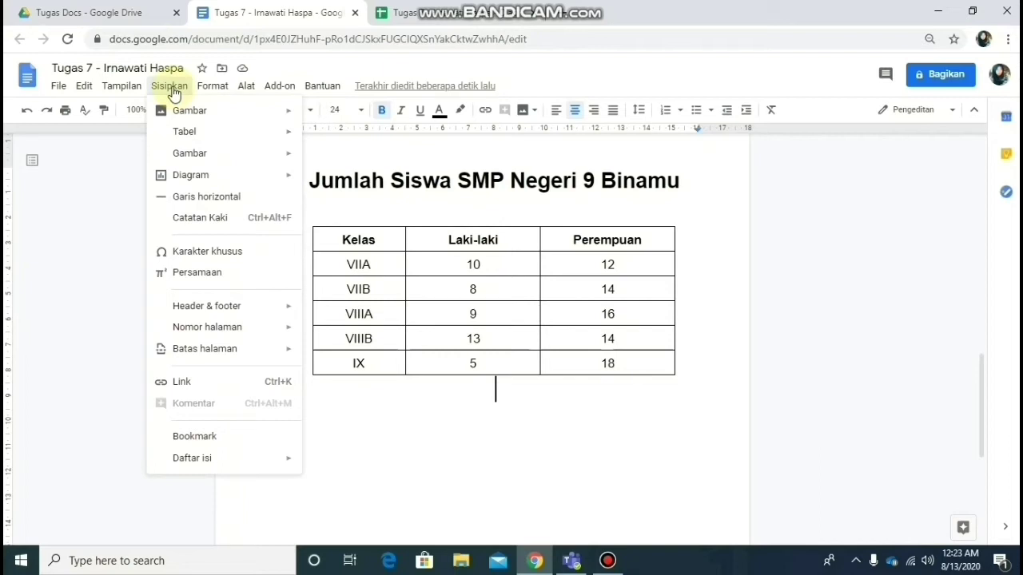
{"action": "mouse_move", "coordinate": [238, 182]}
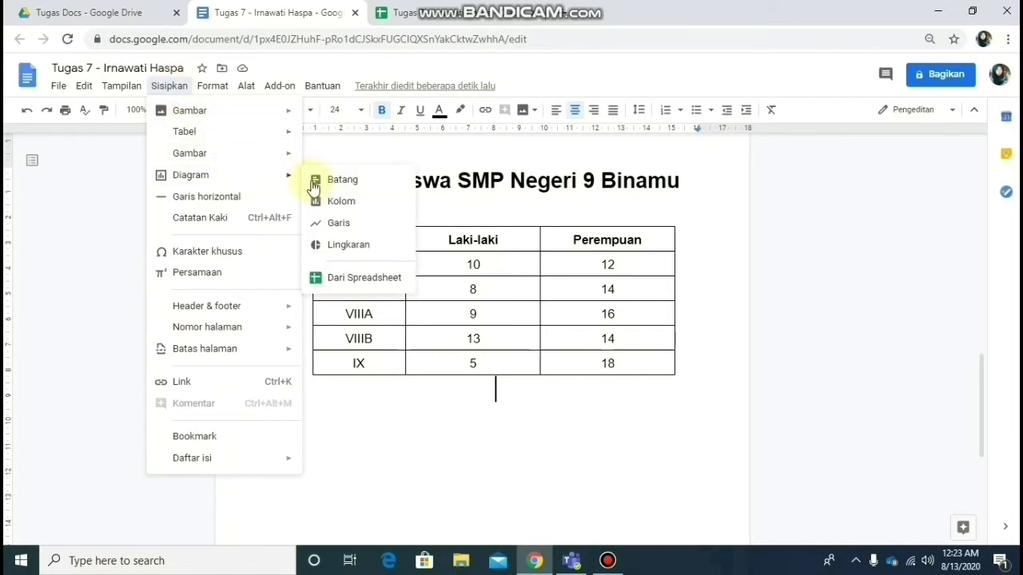
{"action": "left_click", "coordinate": [330, 206]}
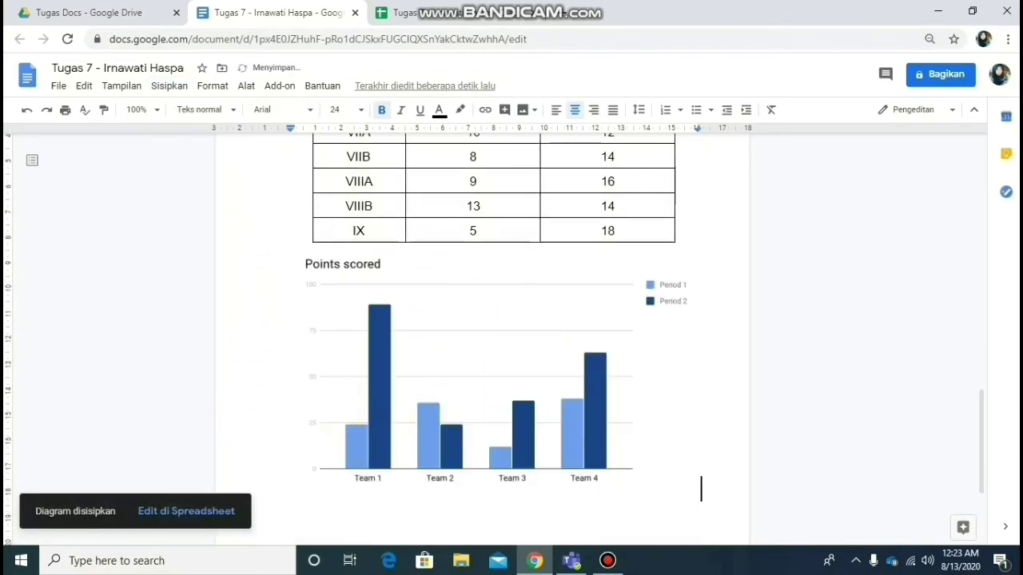
Open the new column chart's source spreadsheet and move the chart beside the sample data
{"action": "left_click", "coordinate": [501, 388]}
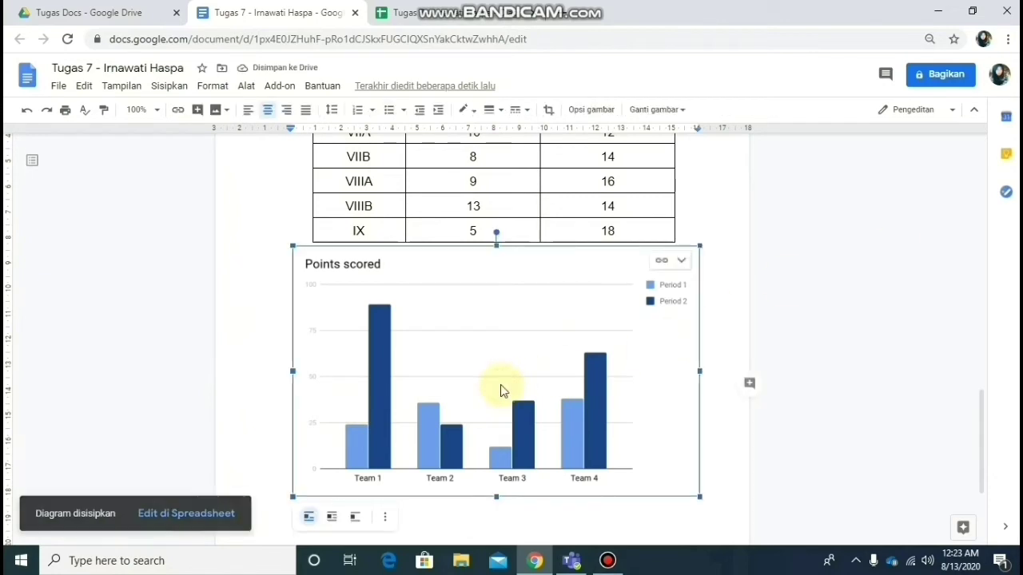
{"action": "left_click", "coordinate": [681, 260]}
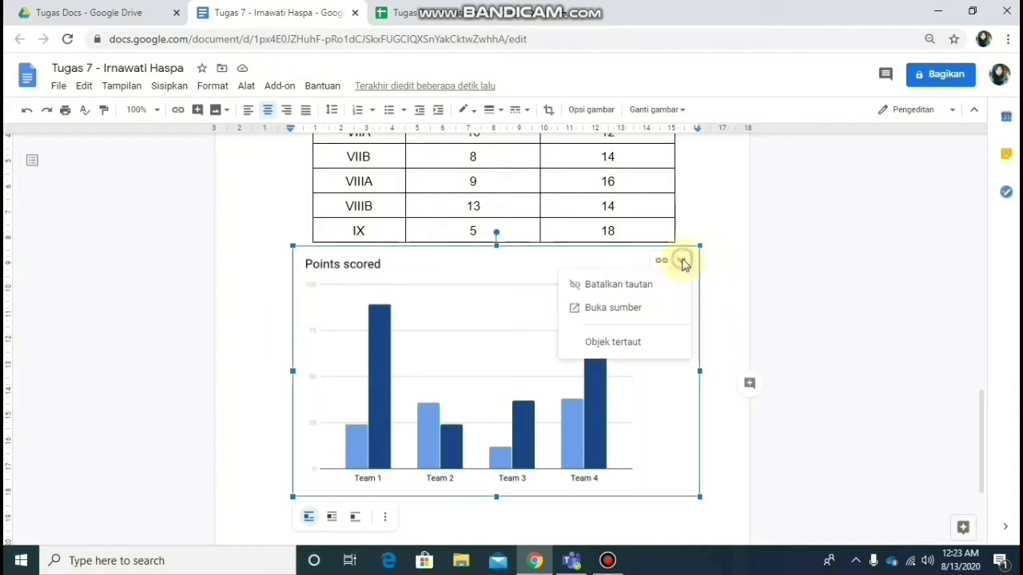
{"action": "left_click", "coordinate": [614, 309]}
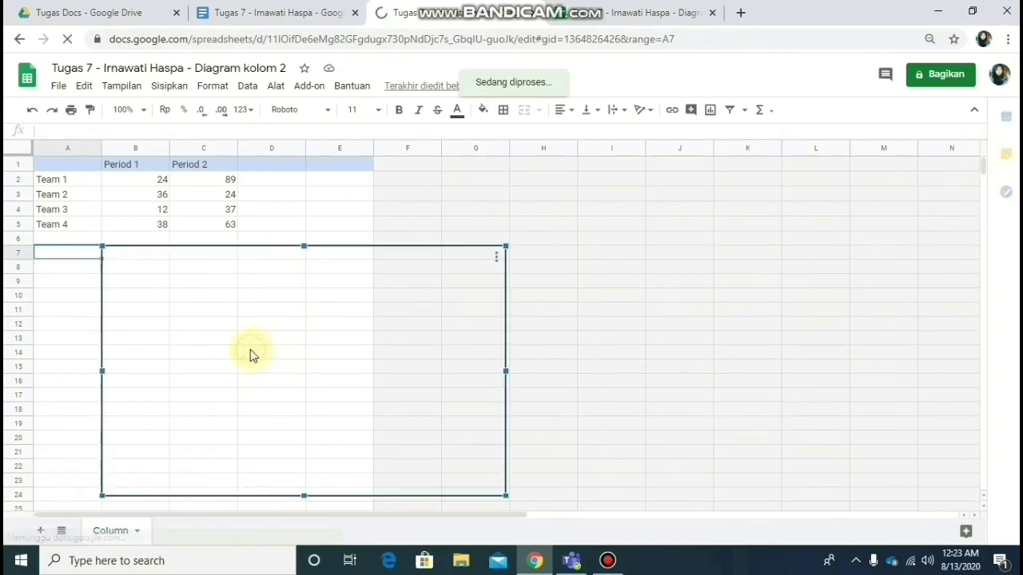
{"action": "left_click_drag", "start_coordinate": [184, 299], "coordinate": [523, 207]}
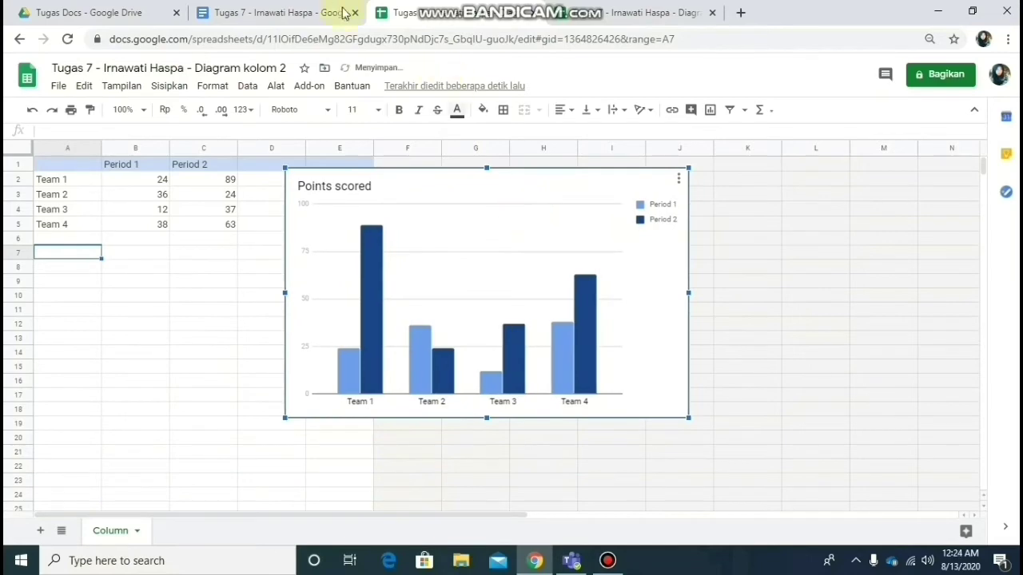
Switch back to the Tugas 7 document and copy the five class rows of the table without the header
{"action": "left_click", "coordinate": [296, 13]}
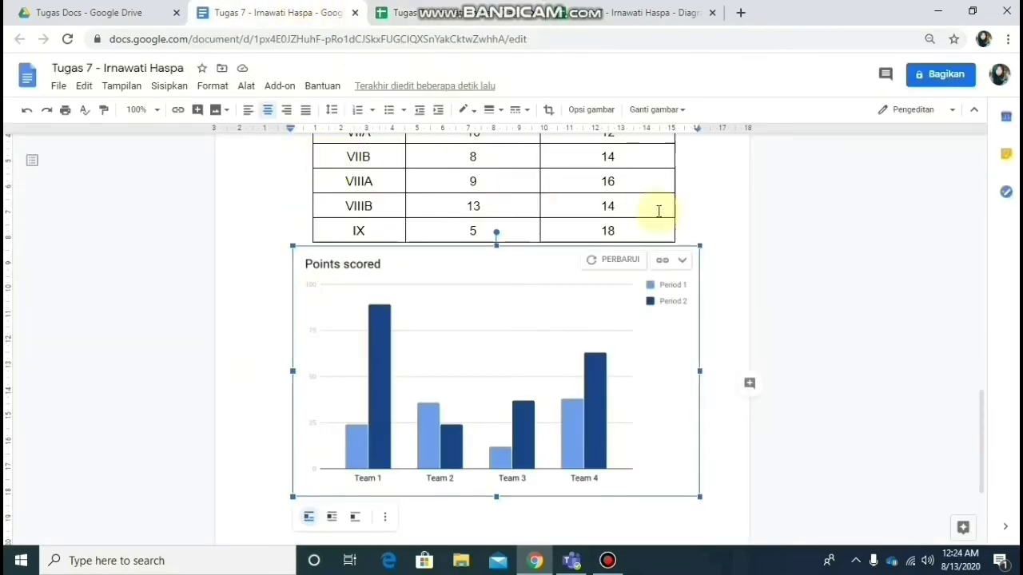
{"action": "left_click_drag", "start_coordinate": [983, 421], "coordinate": [984, 388]}
{"action": "left_click_drag", "start_coordinate": [342, 205], "coordinate": [625, 313]}
{"action": "key", "text": "ctrl+c"}
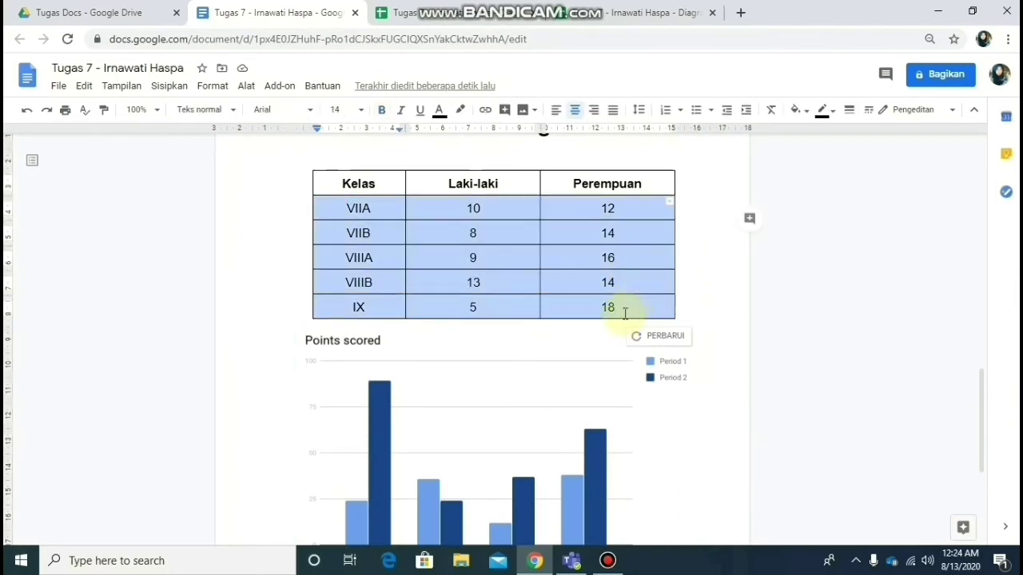
Move the column chart's spreadsheet into its own window and paste the copied class rows over the Team sample data from cell A2
{"action": "left_click", "coordinate": [395, 13]}
{"action": "left_click_drag", "start_coordinate": [405, 12], "coordinate": [80, 176]}
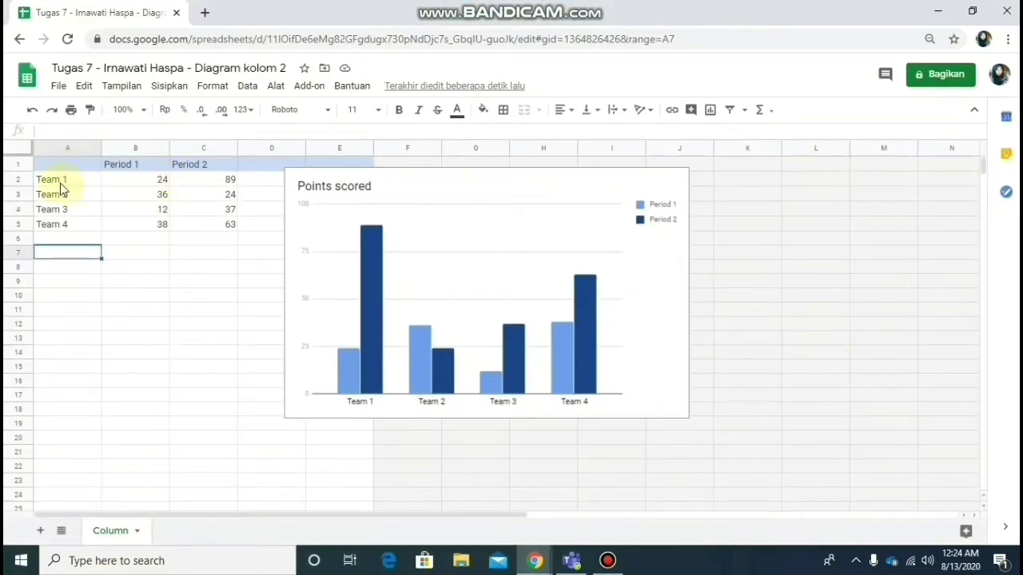
{"action": "left_click", "coordinate": [44, 180]}
{"action": "key", "text": "shift+Right"}
{"action": "key", "text": "shift+Right"}
{"action": "key", "text": "shift+Right"}
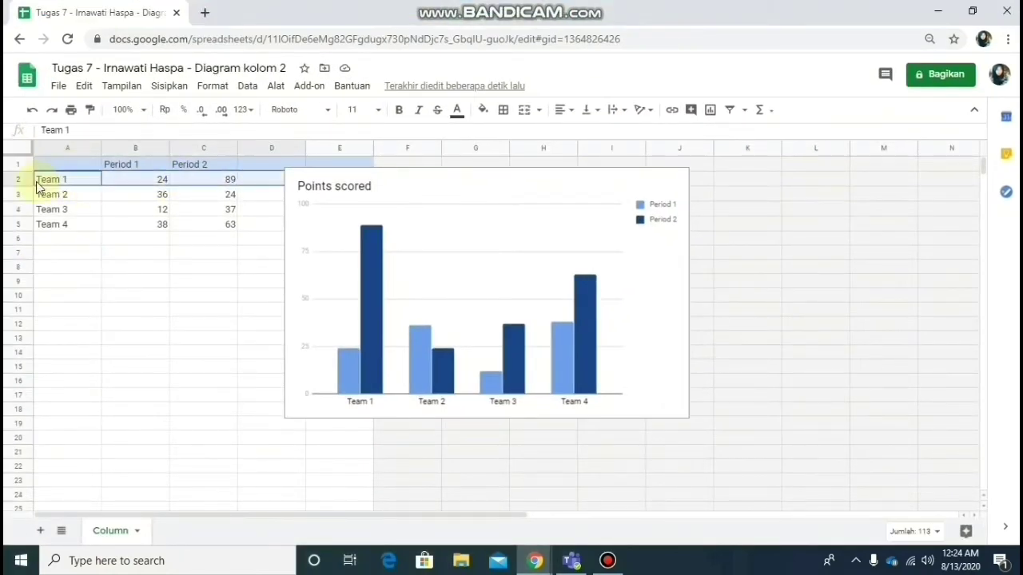
{"action": "key", "text": "shift+Left"}
{"action": "key", "text": "shift+Down"}
{"action": "key", "text": "shift+Down"}
{"action": "key", "text": "shift+Down"}
{"action": "key", "text": "shift+Down"}
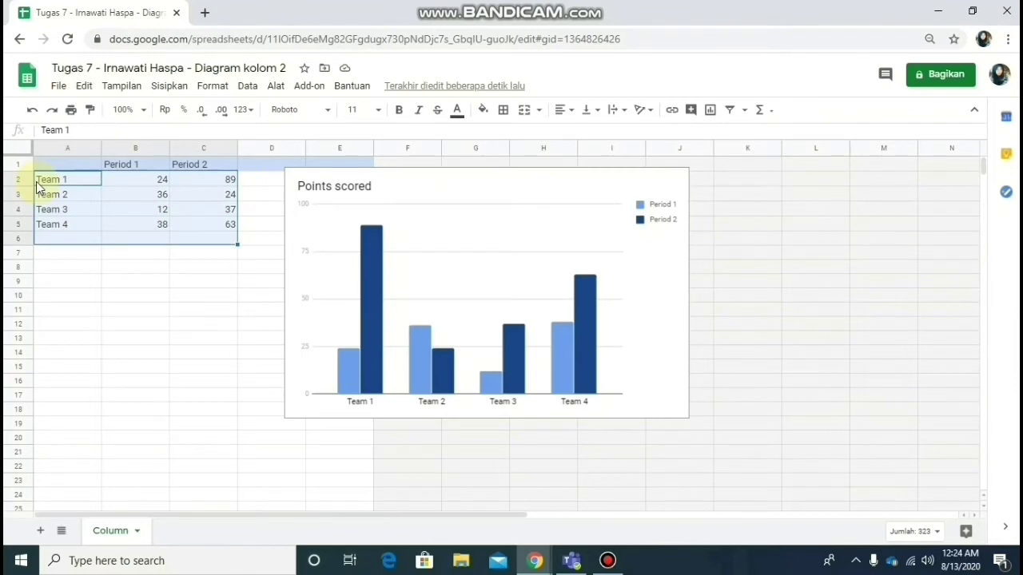
{"action": "key", "text": "ctrl+v"}
Delete row 2 with the leftover sample values above the pasted class data
{"action": "left_click", "coordinate": [130, 177]}
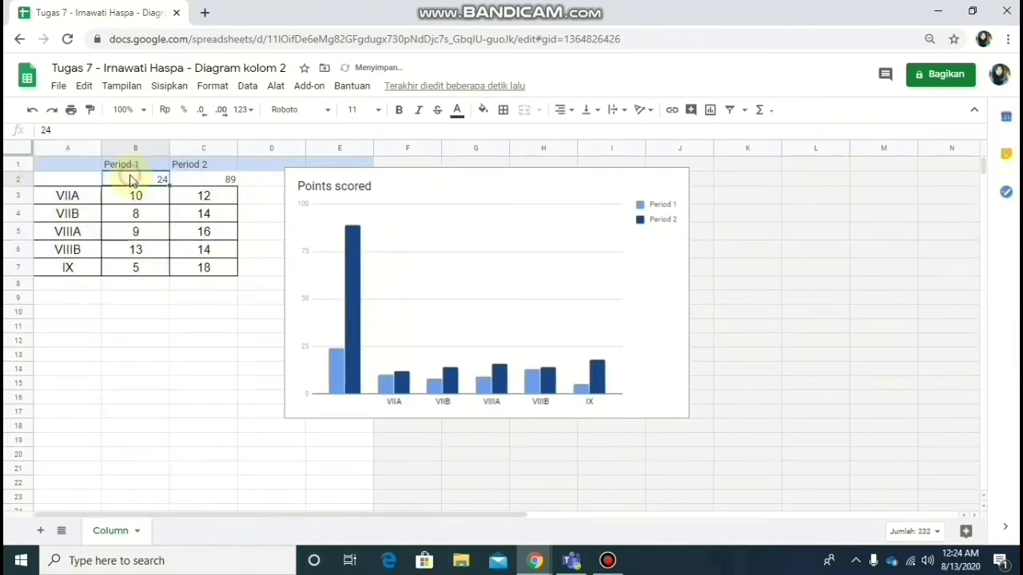
{"action": "left_click", "coordinate": [69, 185]}
{"action": "key", "text": "shift+Right"}
{"action": "key", "text": "shift+Right"}
{"action": "key", "text": "shift+Right"}
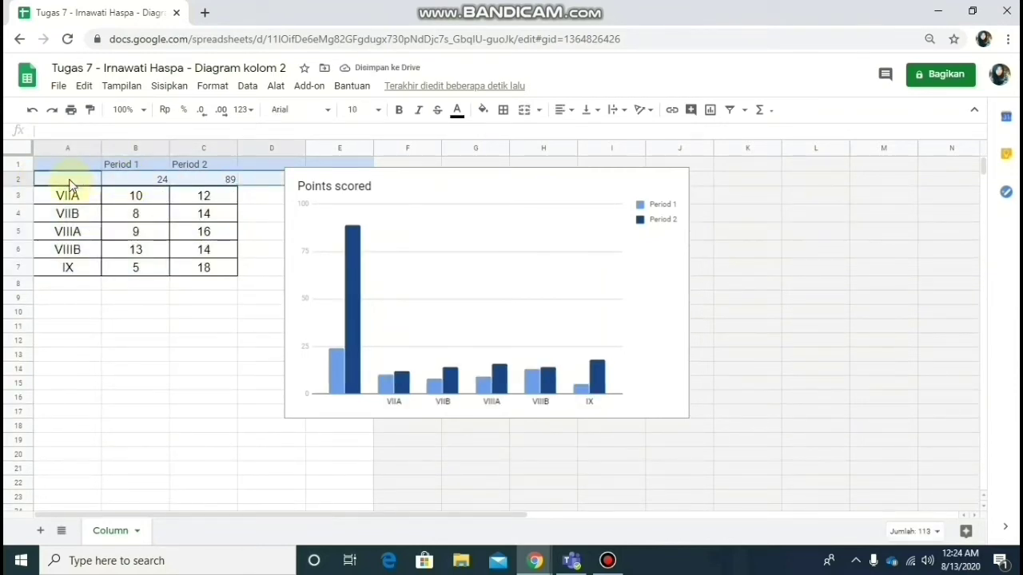
{"action": "key", "text": "shift+Left"}
{"action": "right_click", "coordinate": [68, 183]}
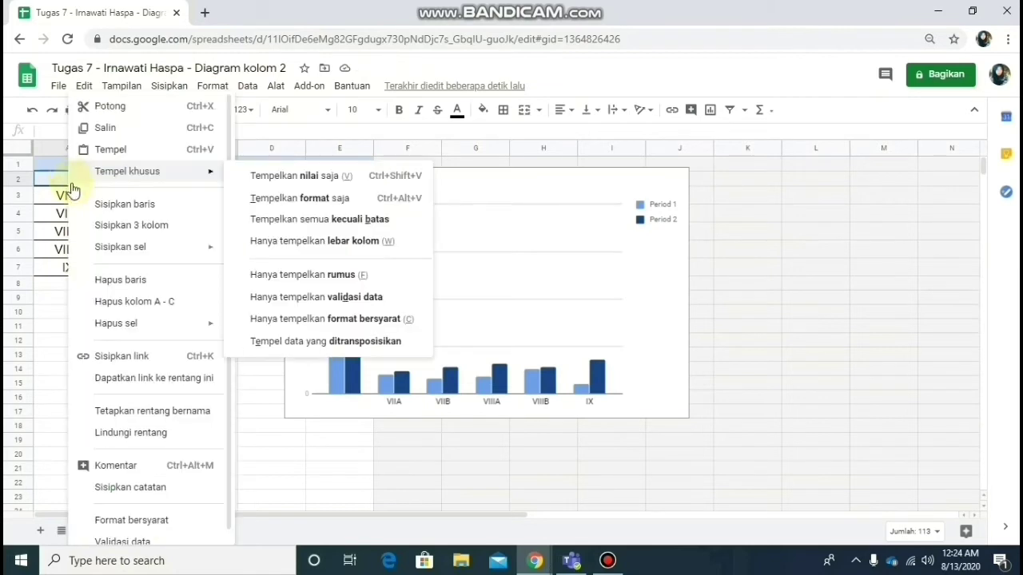
{"action": "left_click", "coordinate": [133, 279]}
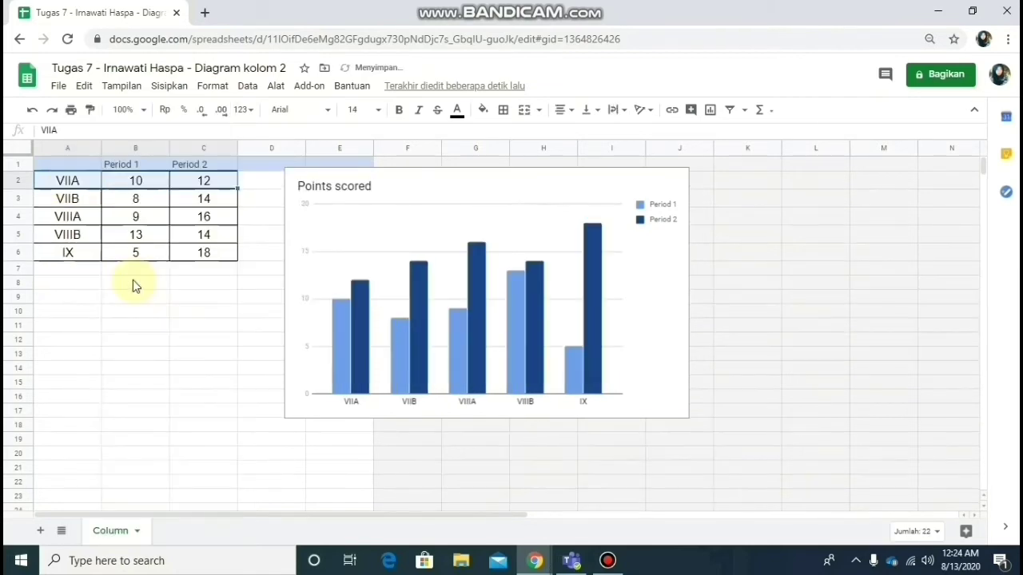
Replace the Period 1 header in cell B1 with Laki-laki
{"action": "left_click", "coordinate": [215, 283]}
{"action": "double_click", "coordinate": [118, 165]}
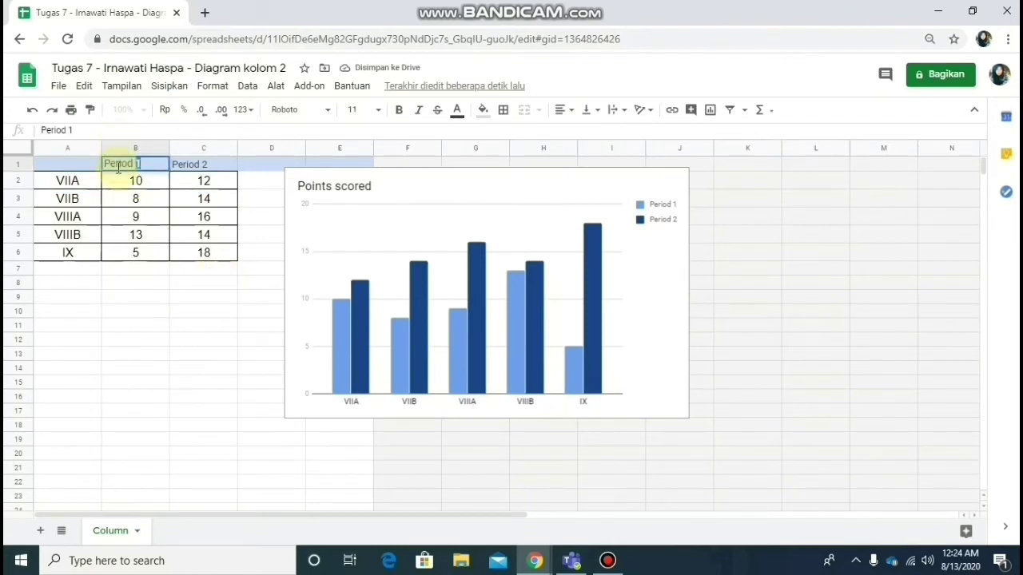
{"action": "key", "text": "shift+Left"}
{"action": "key", "text": "shift+Left"}
{"action": "key", "text": "shift+Left"}
{"action": "key", "text": "shift+Left"}
{"action": "key", "text": "shift+Left"}
{"action": "key", "text": "shift+Left"}
{"action": "key", "text": "shift+Left"}
{"action": "type", "text": "L"}
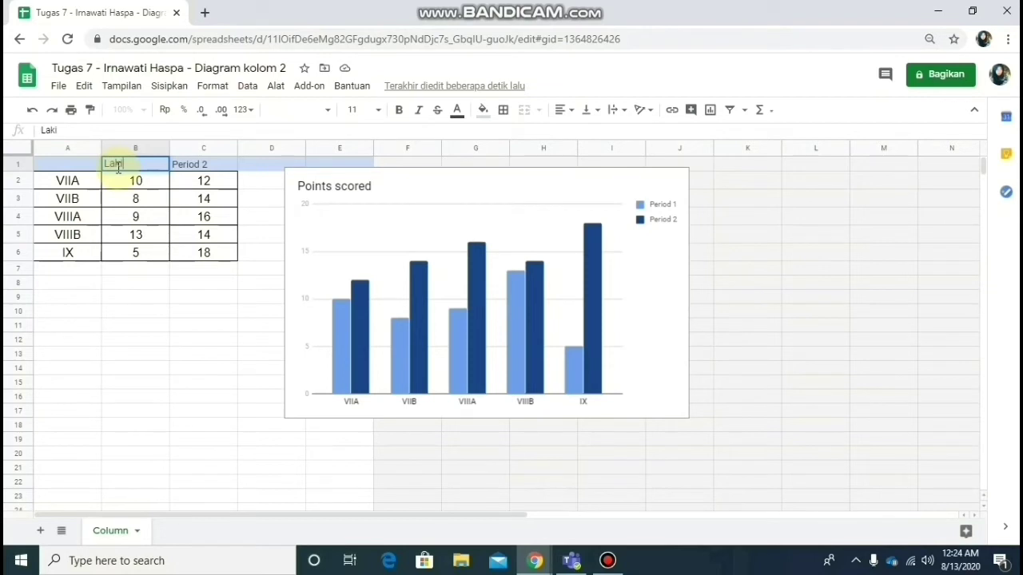
{"action": "type", "text": "aki-laki"}
Replace the Period 2 header in cell C1 with Perempuan
{"action": "left_click", "coordinate": [189, 164]}
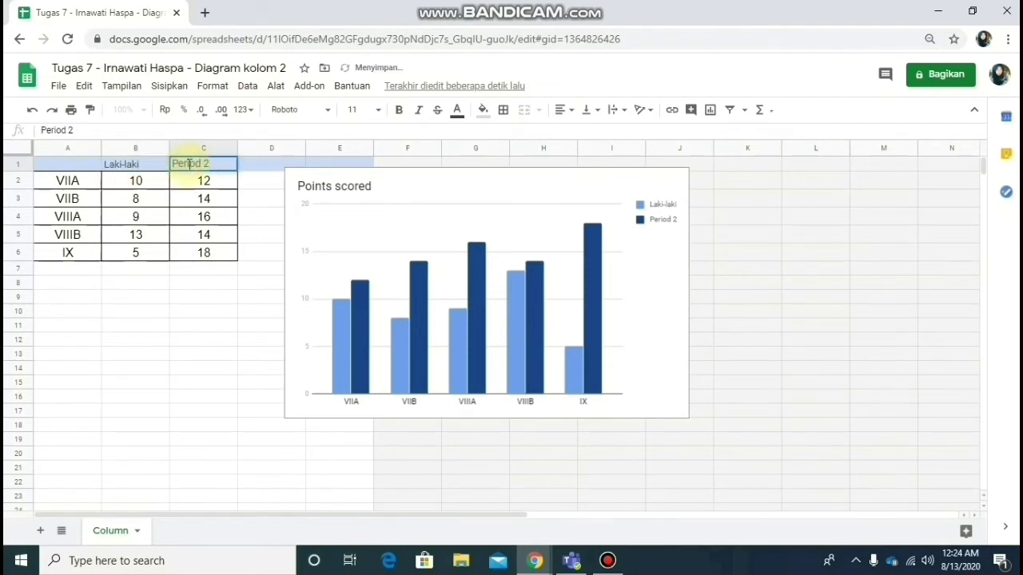
{"action": "key", "text": "ctrl+a"}
{"action": "type", "text": "Perem"}
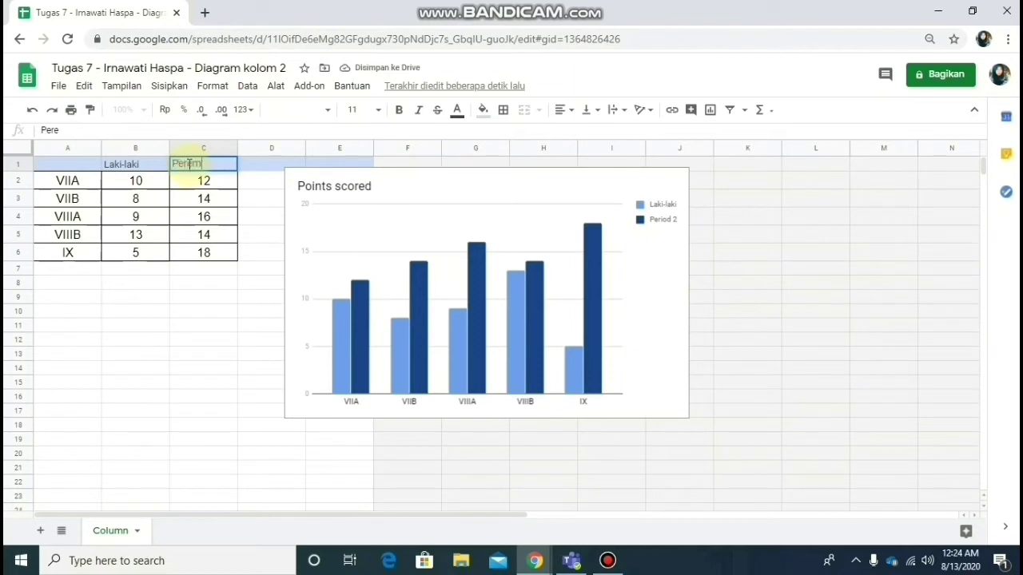
{"action": "type", "text": "puan"}
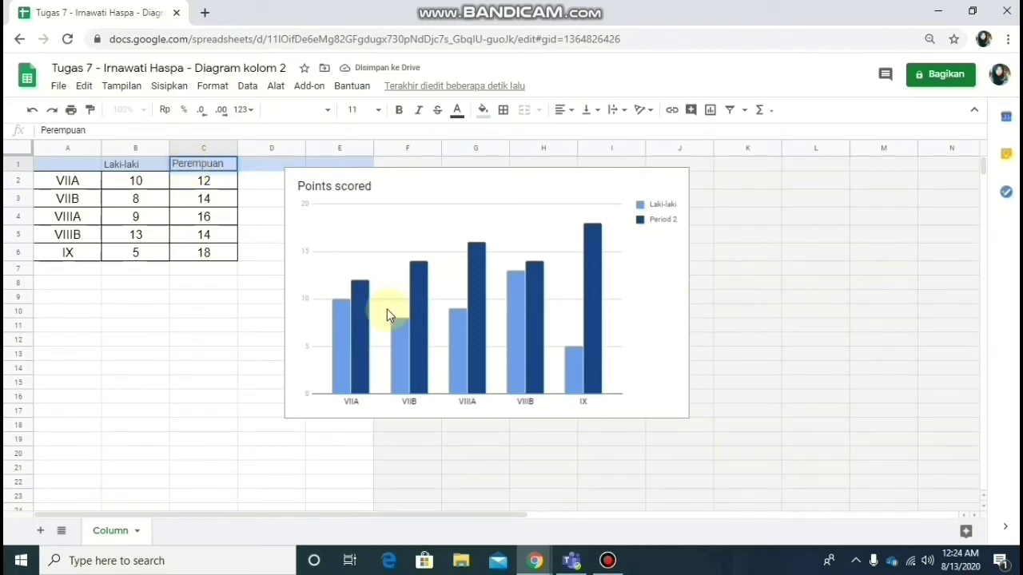
{"action": "left_click", "coordinate": [729, 254]}
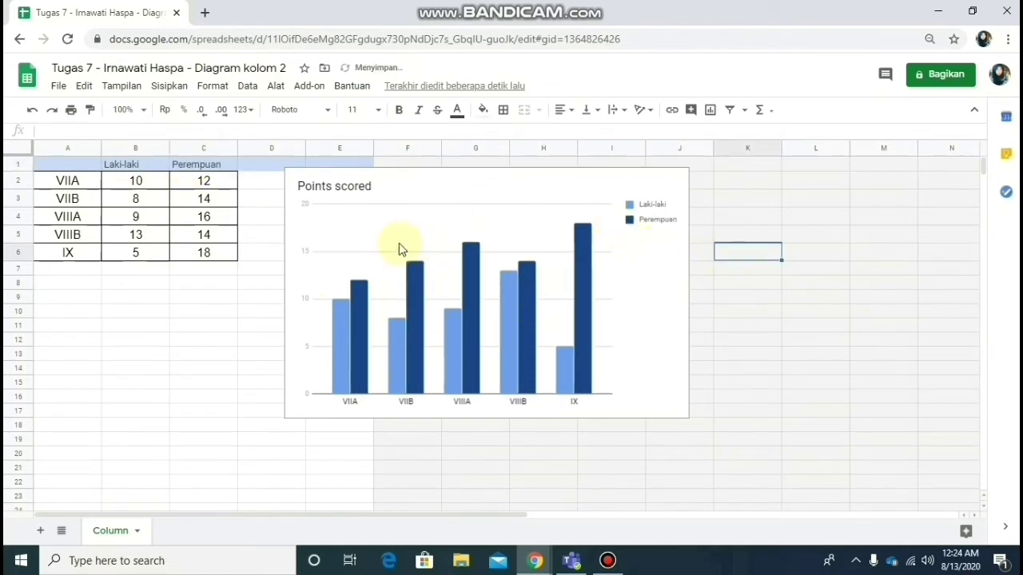
Change the column chart's title to Jumlah Siswa MP Negeri 9 Binamu
{"action": "left_click", "coordinate": [325, 196]}
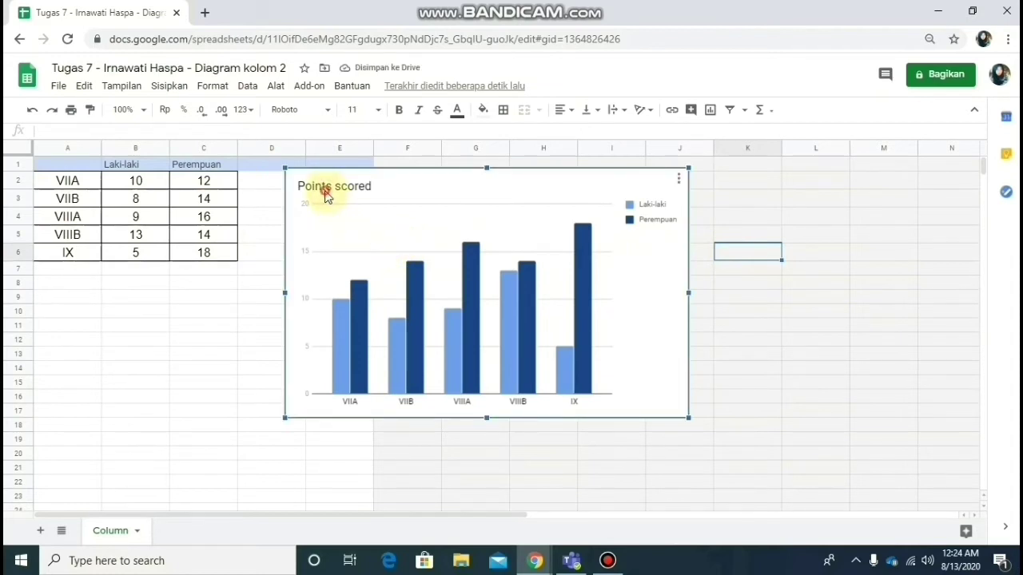
{"action": "left_click", "coordinate": [325, 196]}
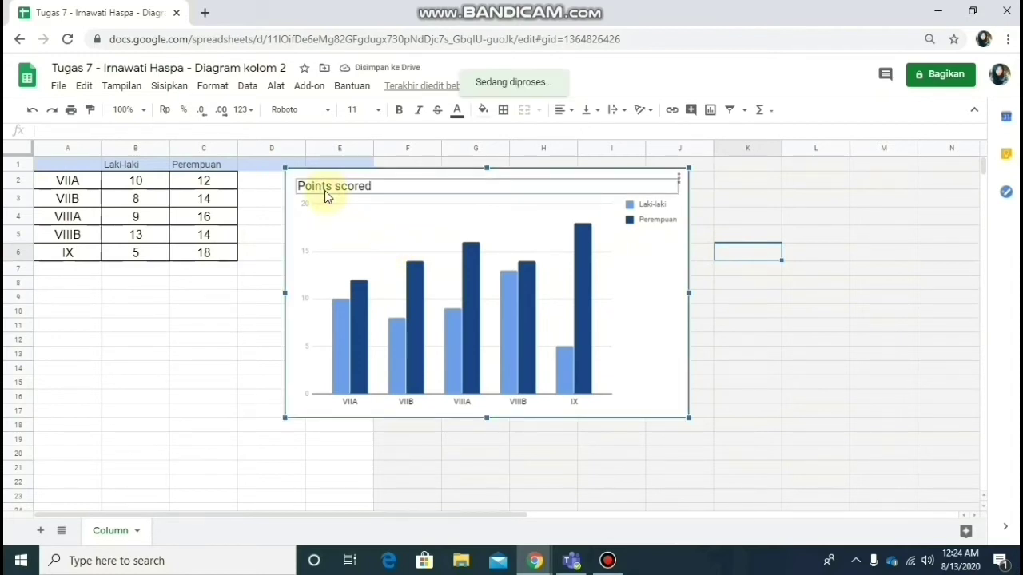
{"action": "double_click", "coordinate": [325, 197]}
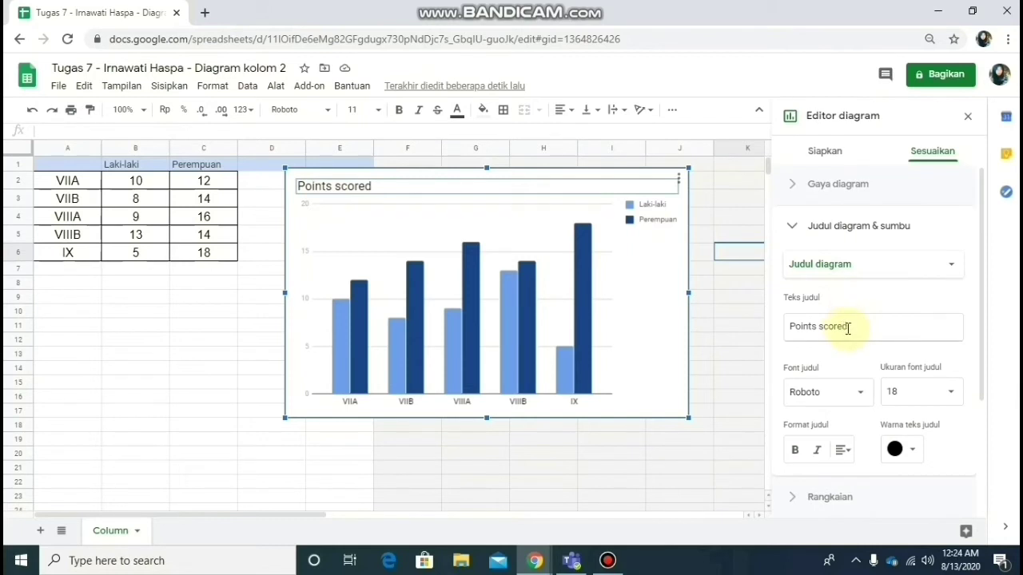
{"action": "left_click_drag", "start_coordinate": [847, 328], "coordinate": [765, 338]}
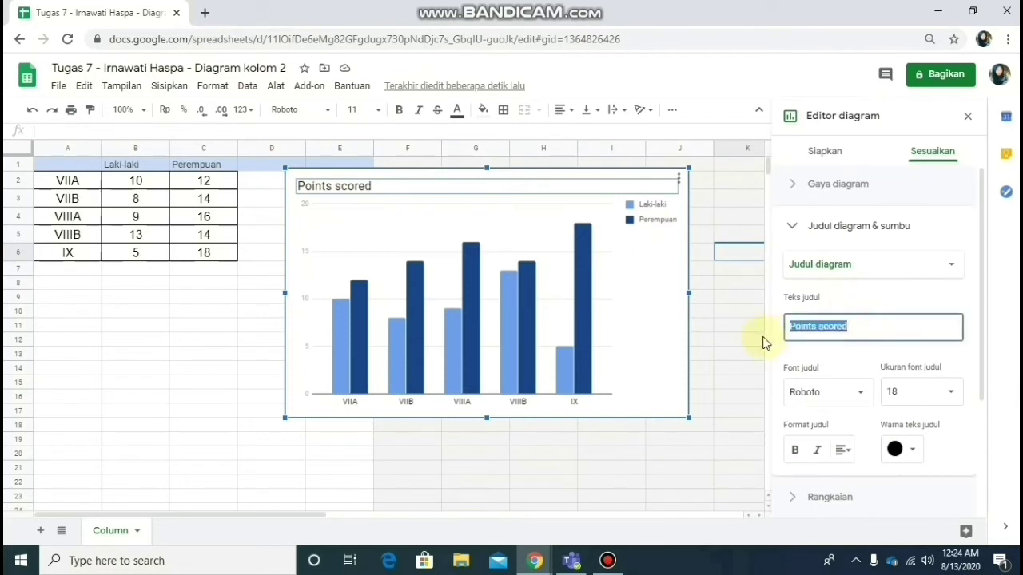
{"action": "type", "text": "Jumlah Sis"}
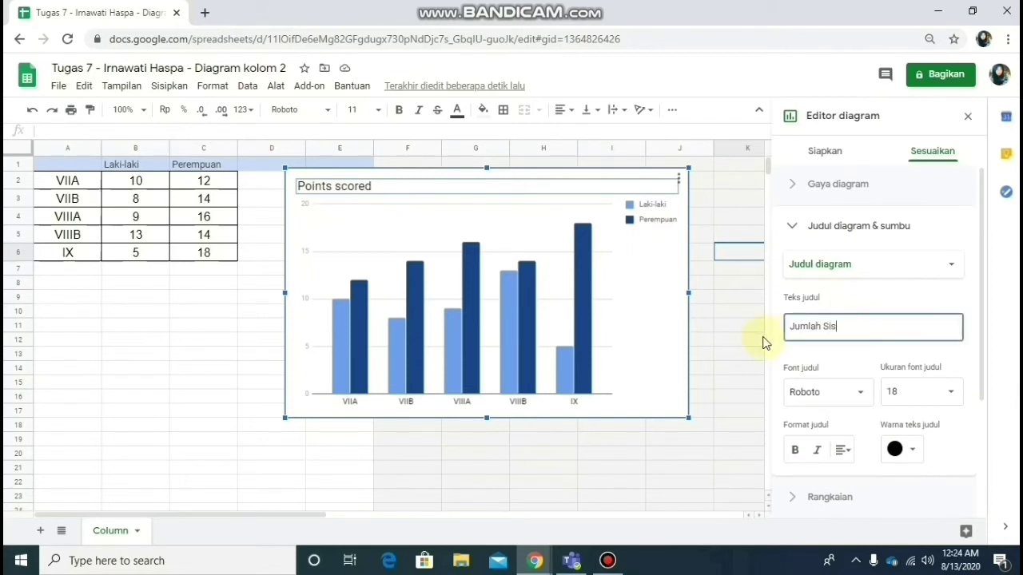
{"action": "type", "text": "wa M"}
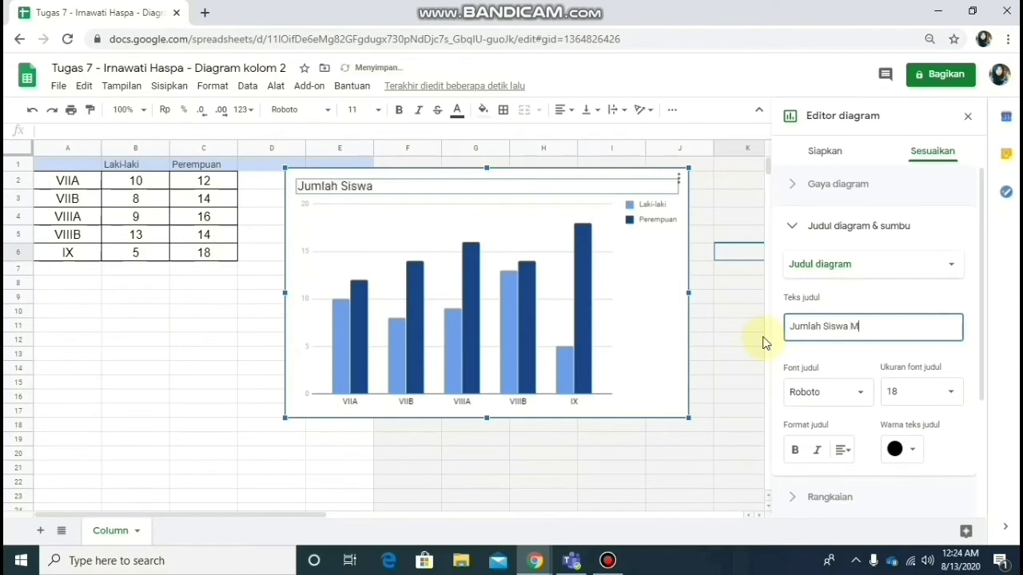
{"action": "type", "text": "P Negeri 9 Bina"}
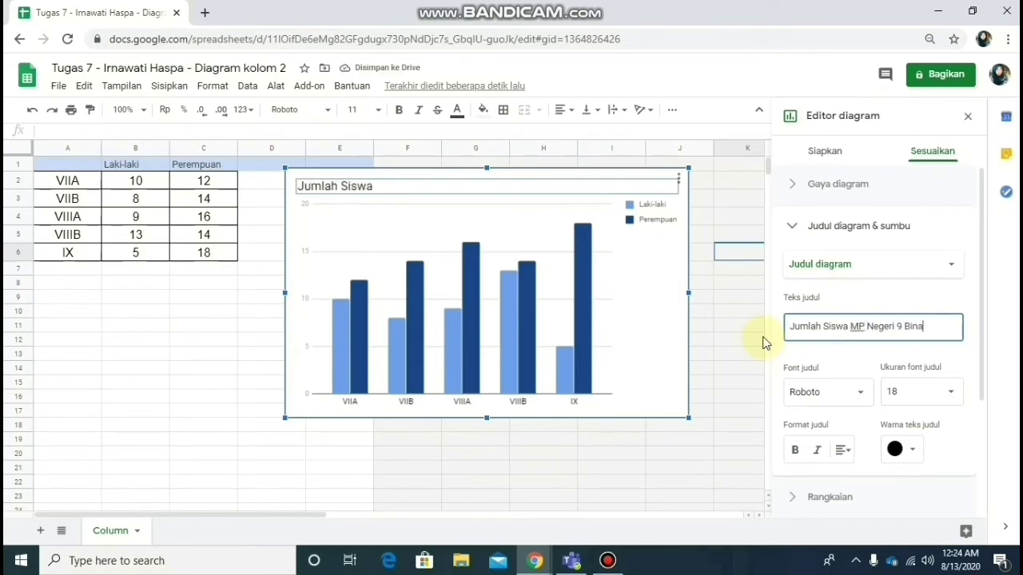
{"action": "type", "text": "mu"}
{"action": "left_click", "coordinate": [614, 457]}
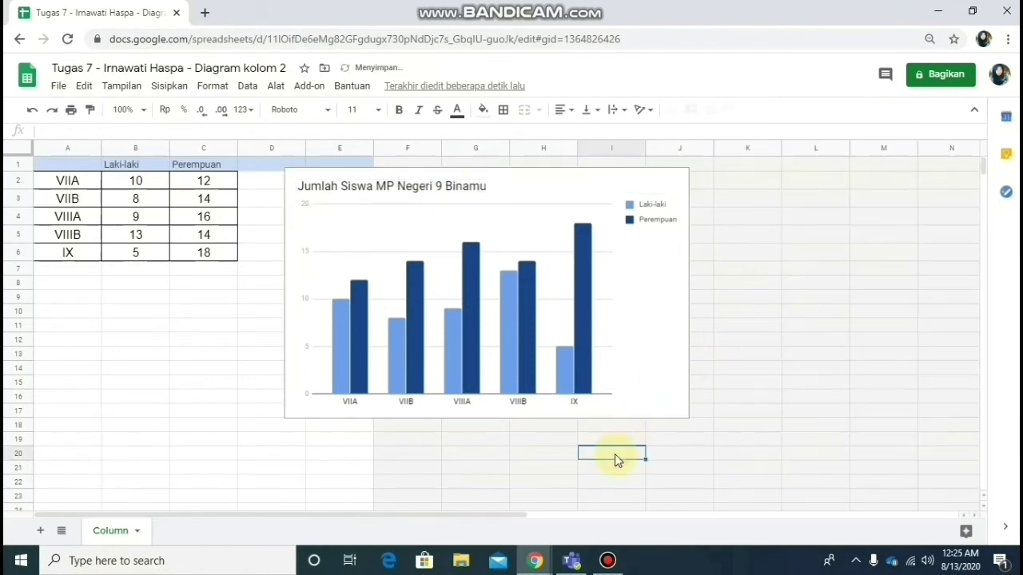
Switch back to the Tugas 7 document and update the linked column chart from its spreadsheet
{"action": "left_click", "coordinate": [501, 308]}
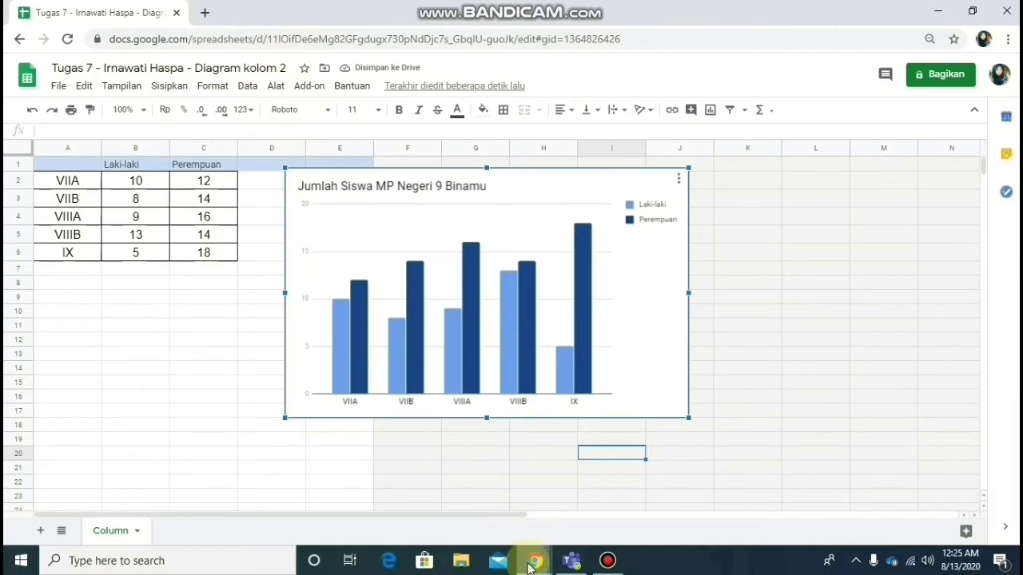
{"action": "mouse_move", "coordinate": [535, 559]}
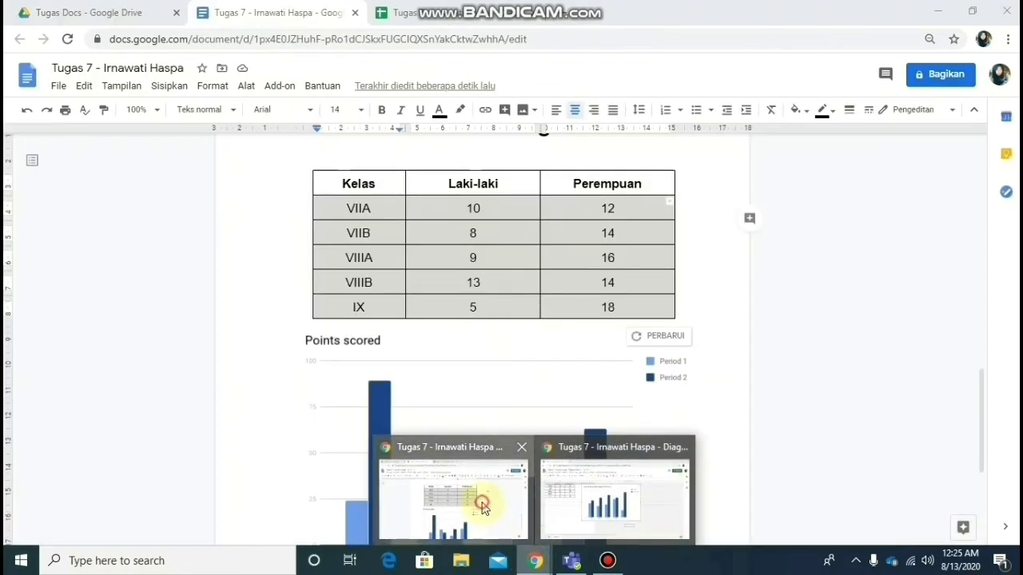
{"action": "left_click", "coordinate": [483, 507]}
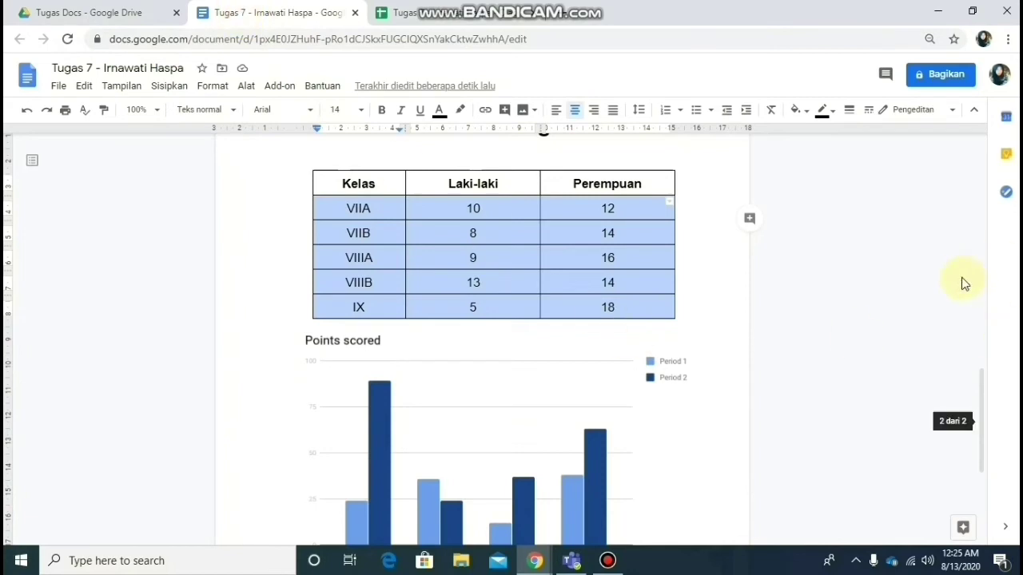
{"action": "left_click_drag", "start_coordinate": [984, 390], "coordinate": [985, 428]}
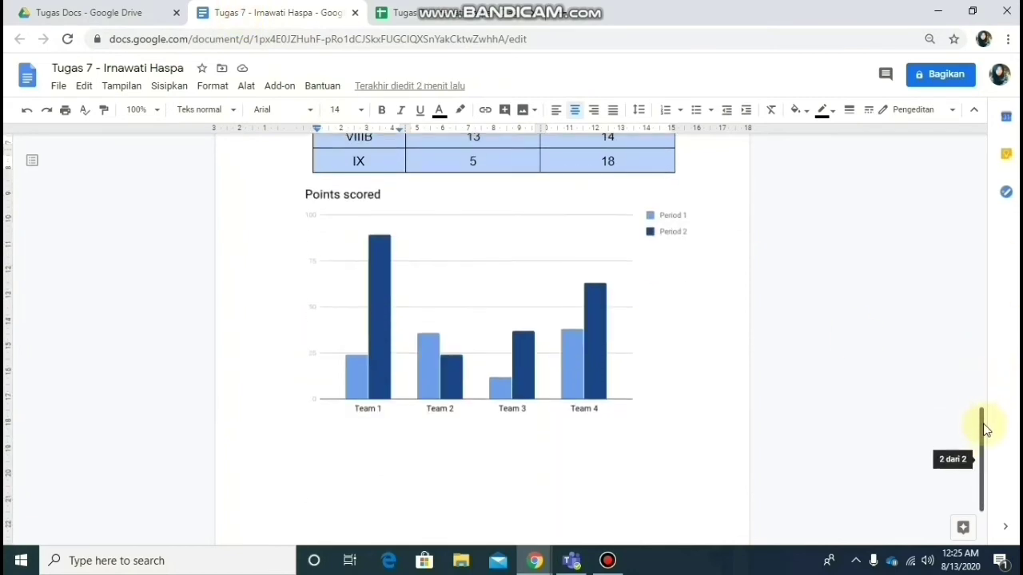
{"action": "left_click", "coordinate": [490, 337]}
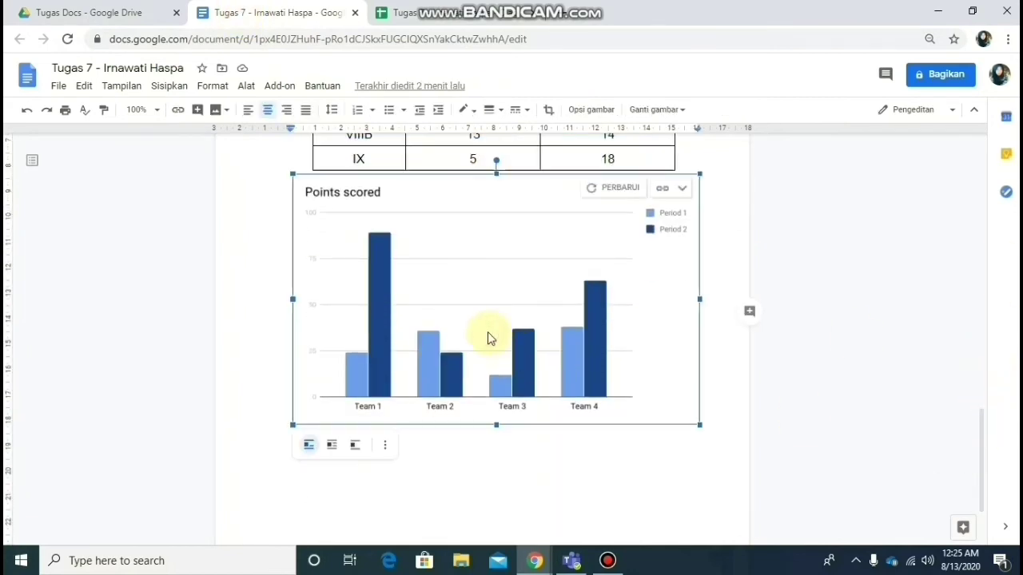
{"action": "left_click", "coordinate": [616, 188]}
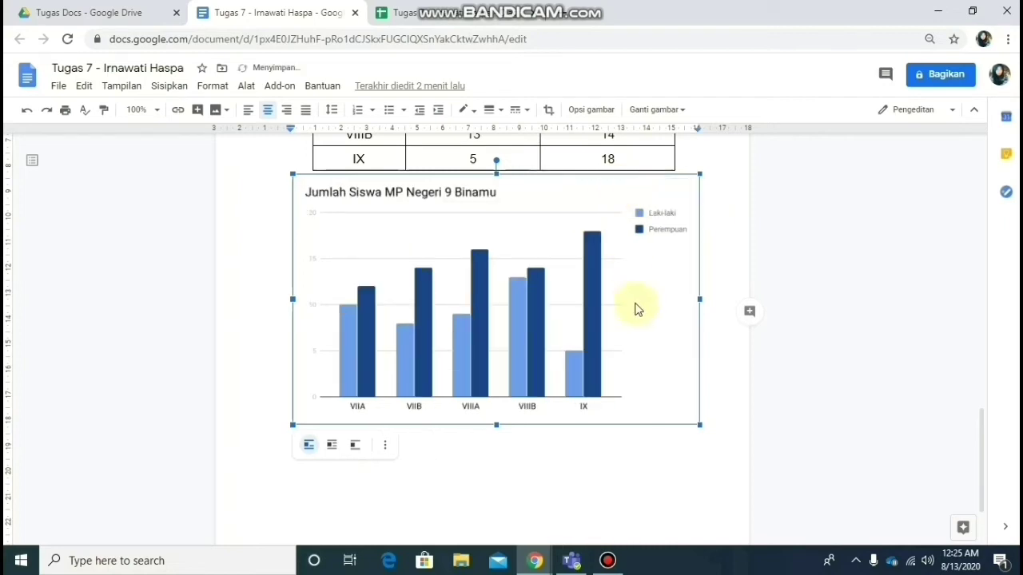
Add a blank line and a page break after the column chart to start a new page
{"action": "left_click_drag", "start_coordinate": [984, 481], "coordinate": [874, 477]}
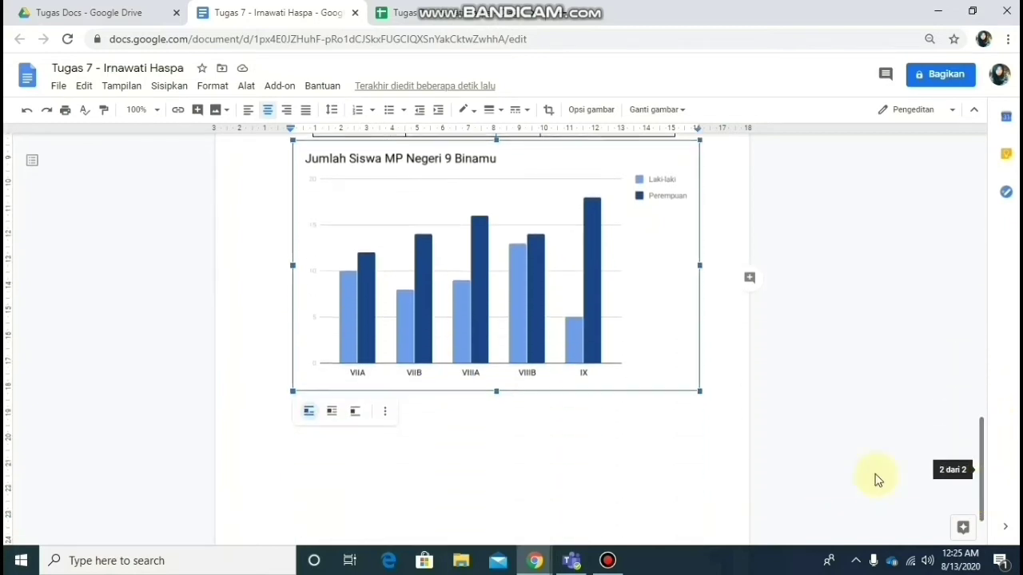
{"action": "left_click", "coordinate": [747, 396]}
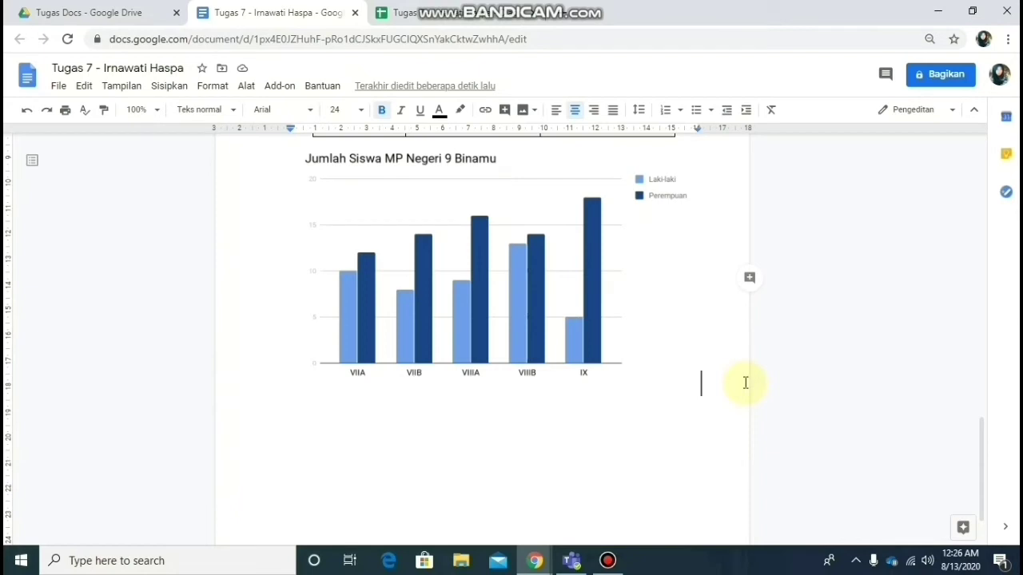
{"action": "key", "text": "Return"}
{"action": "key", "text": "ctrl+Return"}
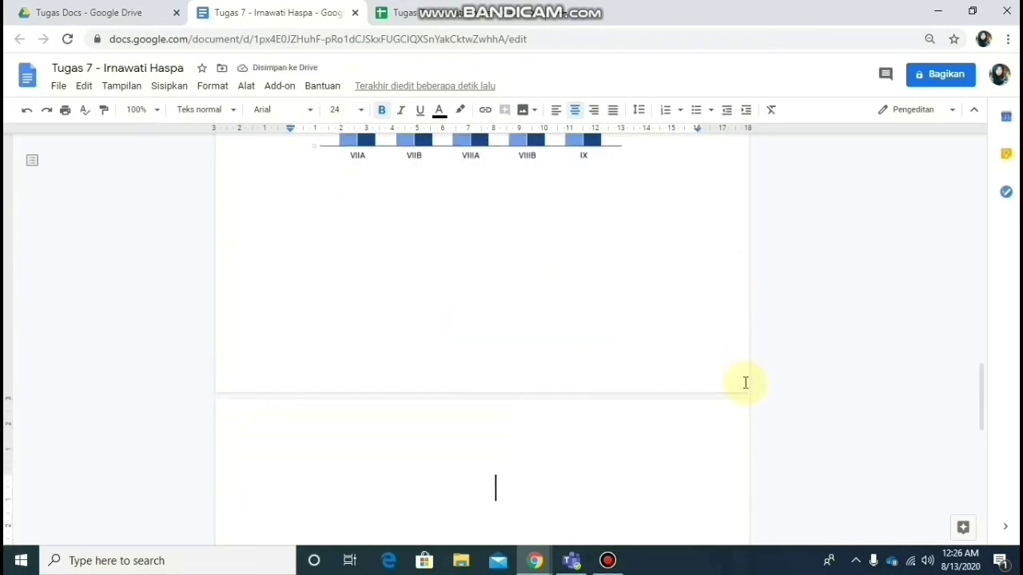
Enter the heading Jumlah Siswa SMP Negeri 9 Binamu on the new page, followed by a new line
{"action": "type", "text": "Jumlah"}
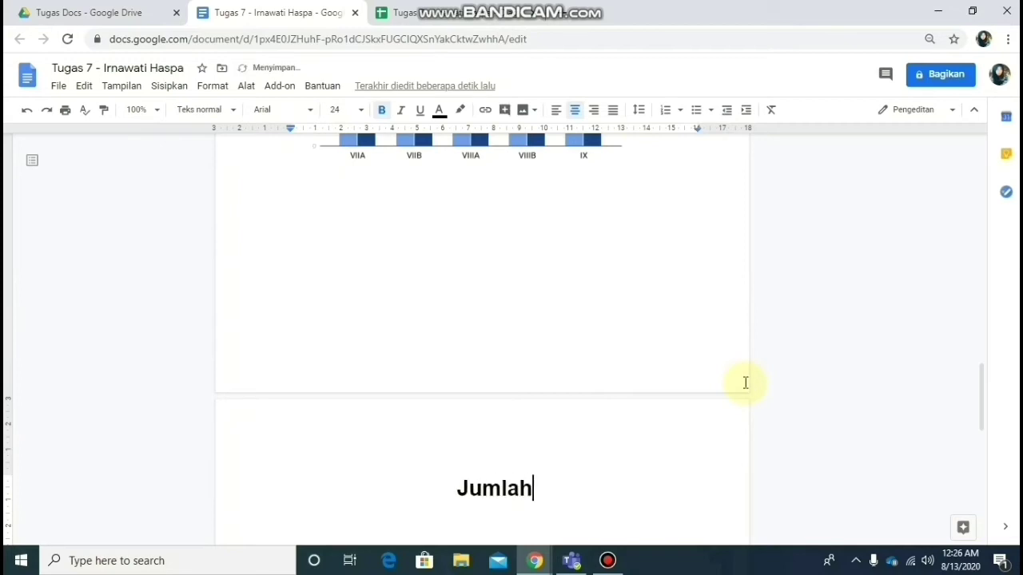
{"action": "type", "text": " Si"}
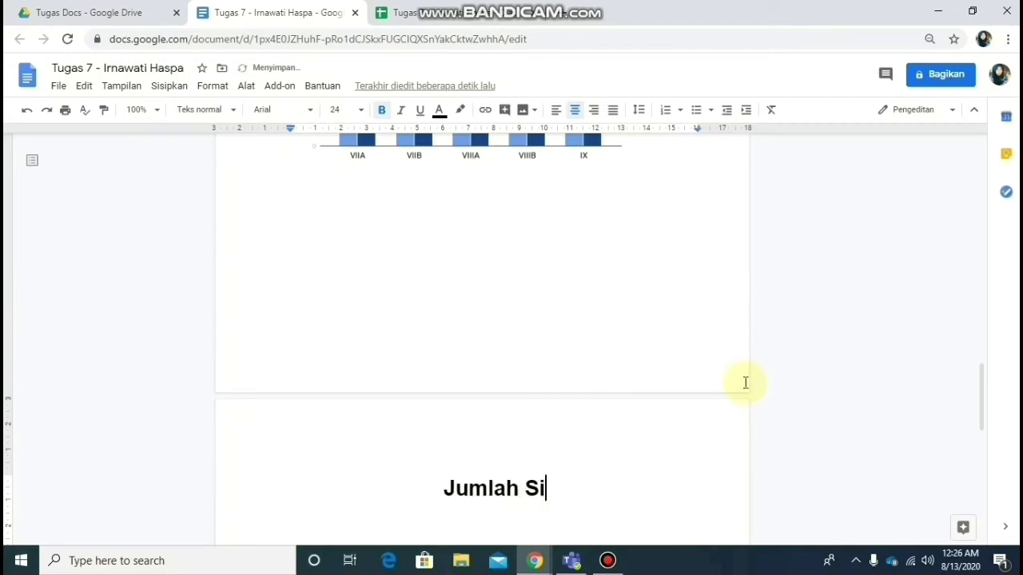
{"action": "type", "text": "swa SMP"}
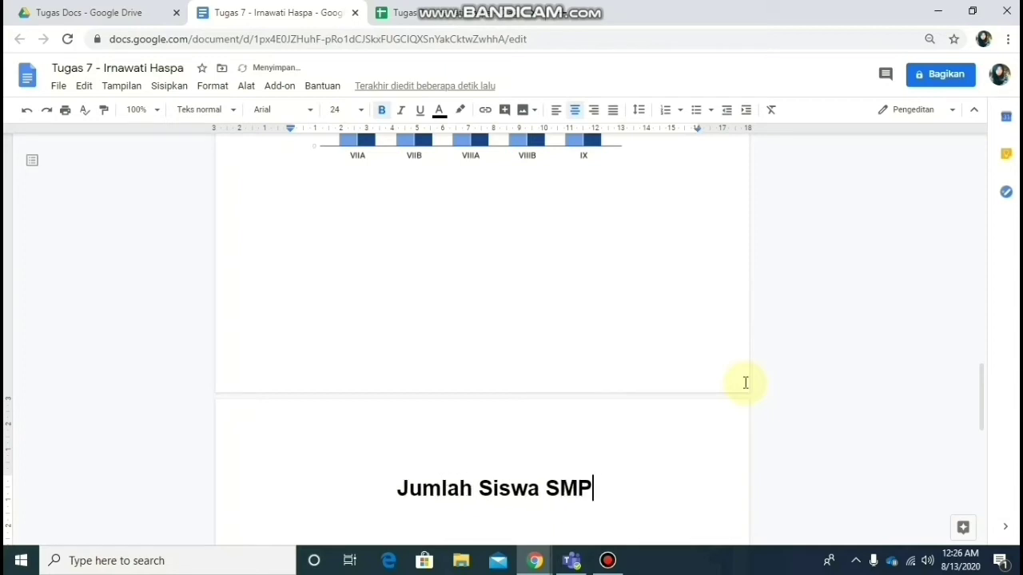
{"action": "type", "text": " Negeri 9 Binamu"}
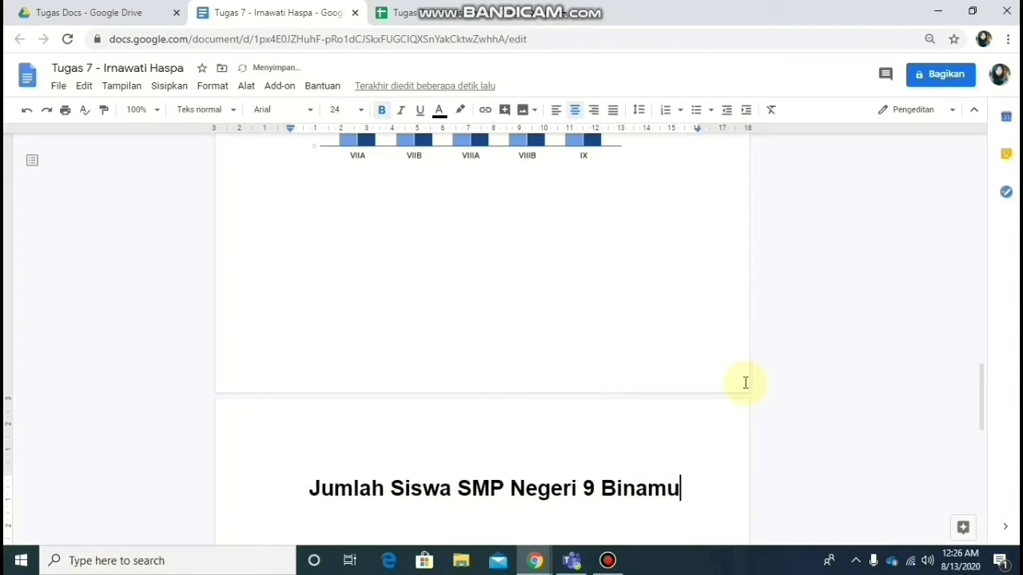
{"action": "key", "text": "Return"}
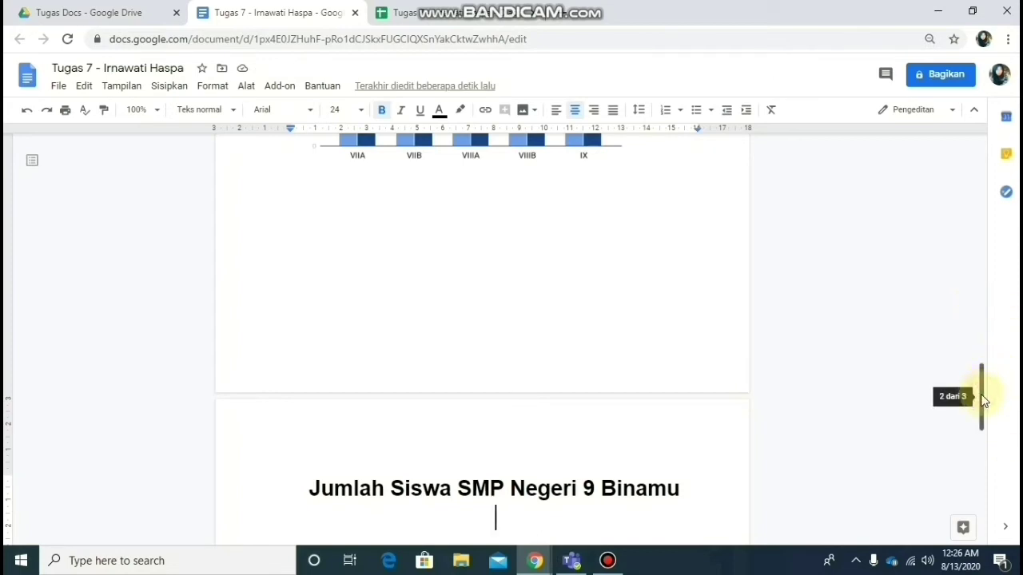
Insert a table with two columns and six rows below the new page's heading
{"action": "left_click_drag", "start_coordinate": [983, 398], "coordinate": [983, 439]}
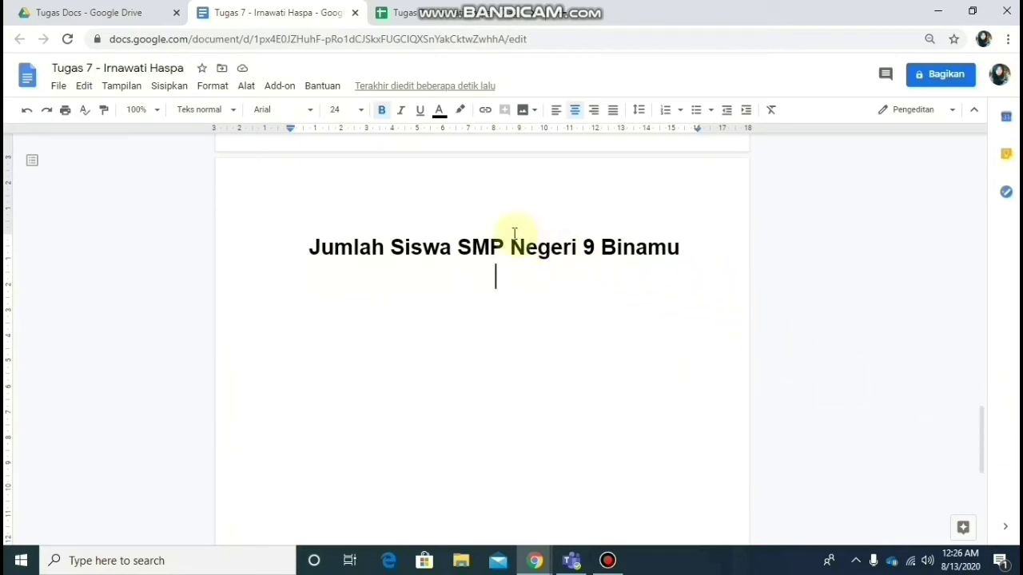
{"action": "left_click", "coordinate": [170, 87]}
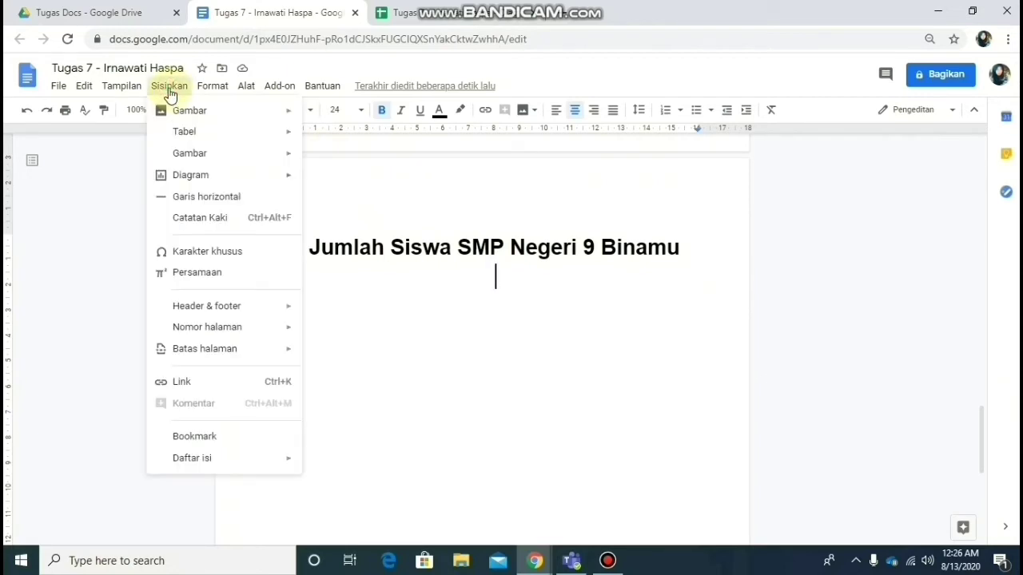
{"action": "mouse_move", "coordinate": [209, 135]}
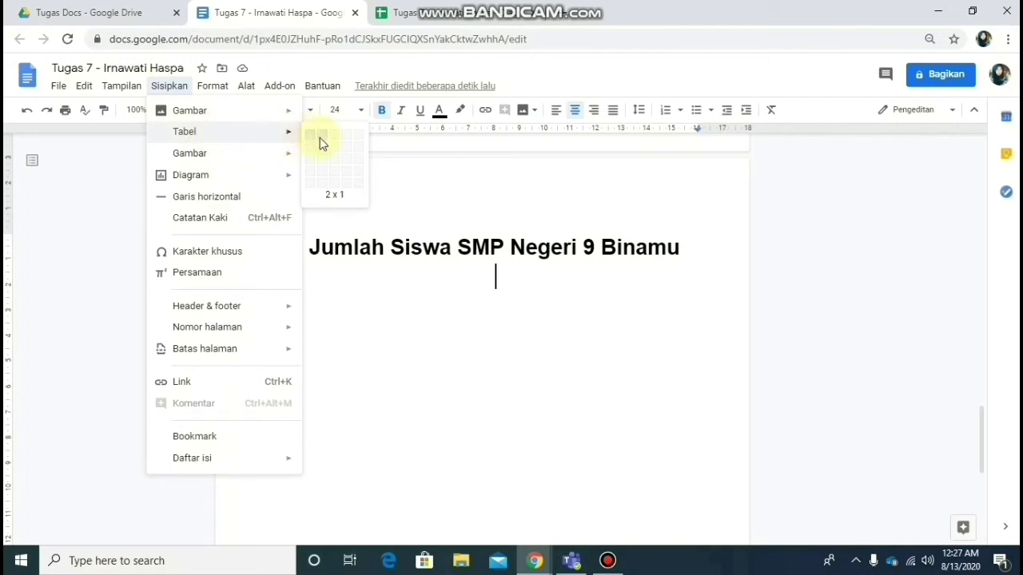
{"action": "left_click", "coordinate": [325, 197]}
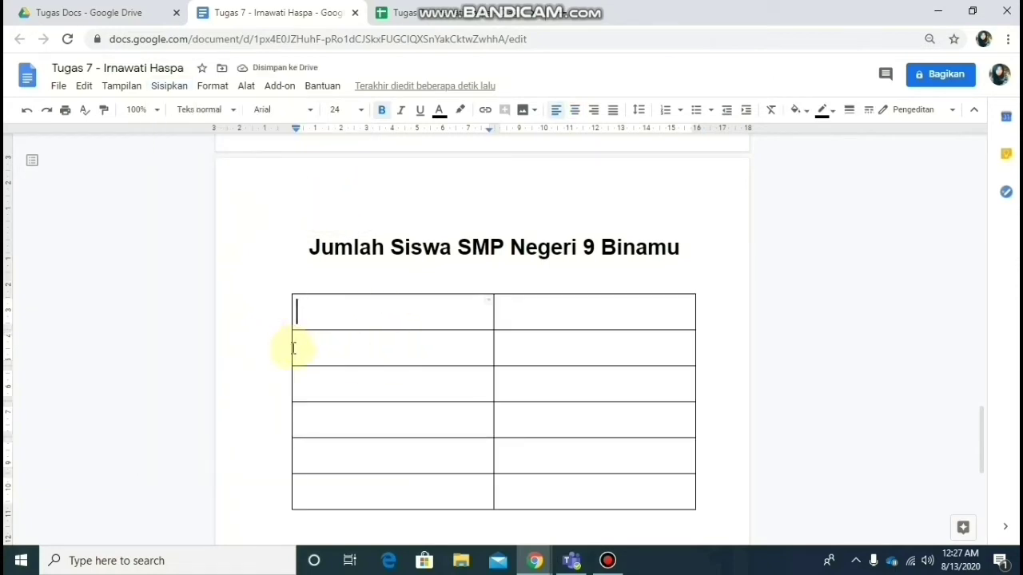
Format all cells of the new table as non-bold, font size 14, and centre-aligned
{"action": "left_click_drag", "start_coordinate": [314, 299], "coordinate": [557, 482]}
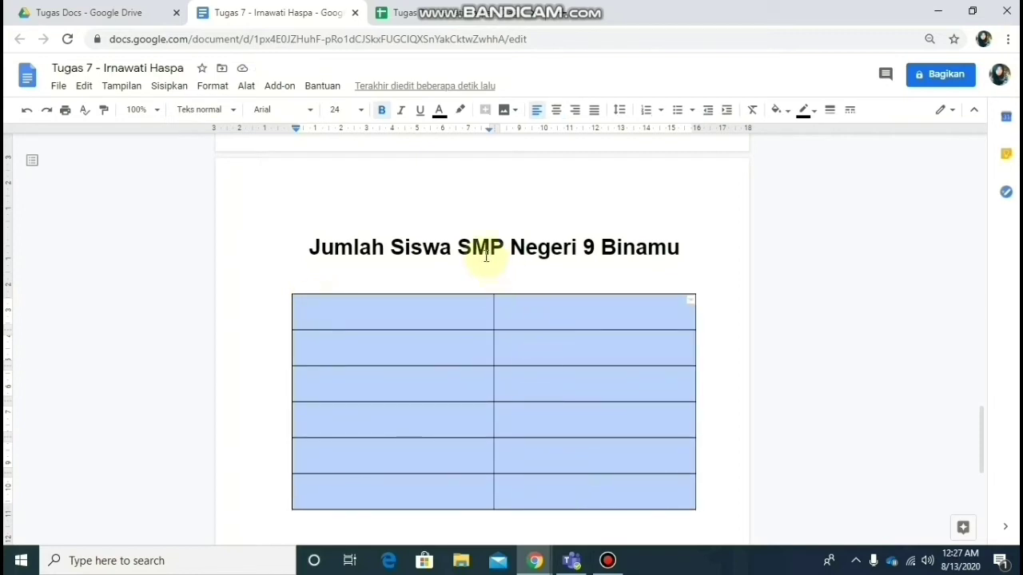
{"action": "left_click", "coordinate": [380, 113]}
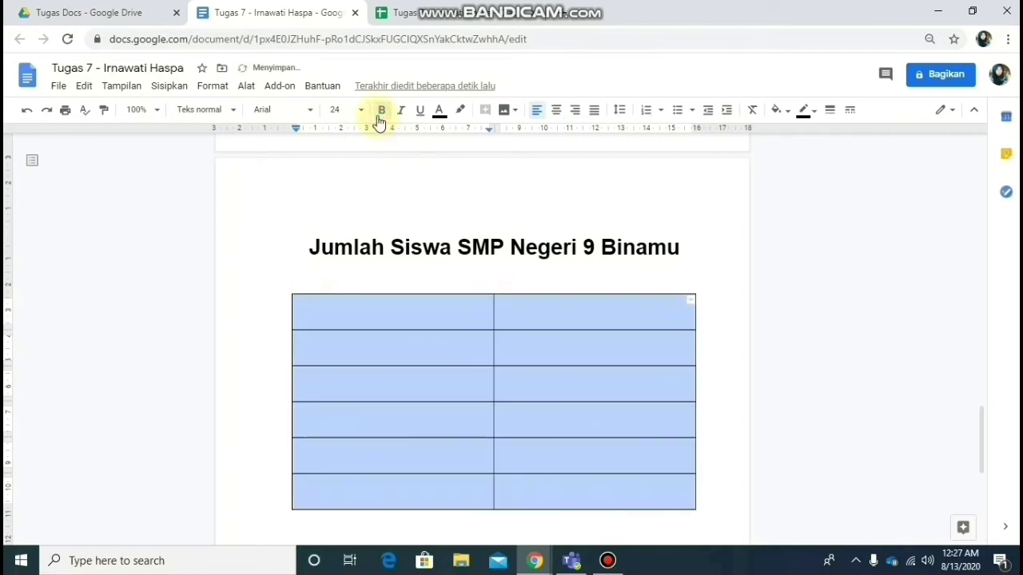
{"action": "left_click", "coordinate": [359, 109]}
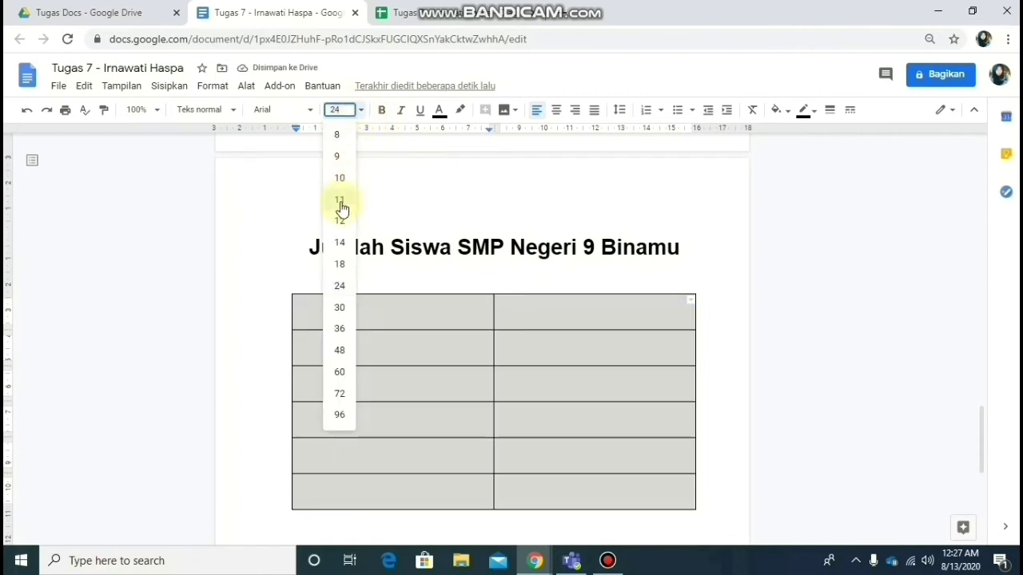
{"action": "left_click", "coordinate": [339, 244]}
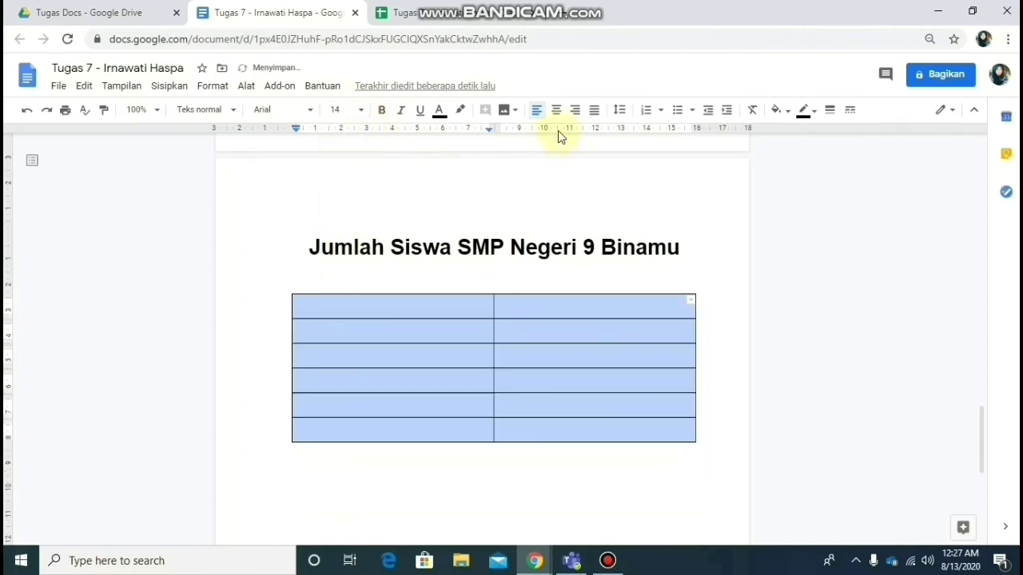
{"action": "left_click", "coordinate": [556, 109]}
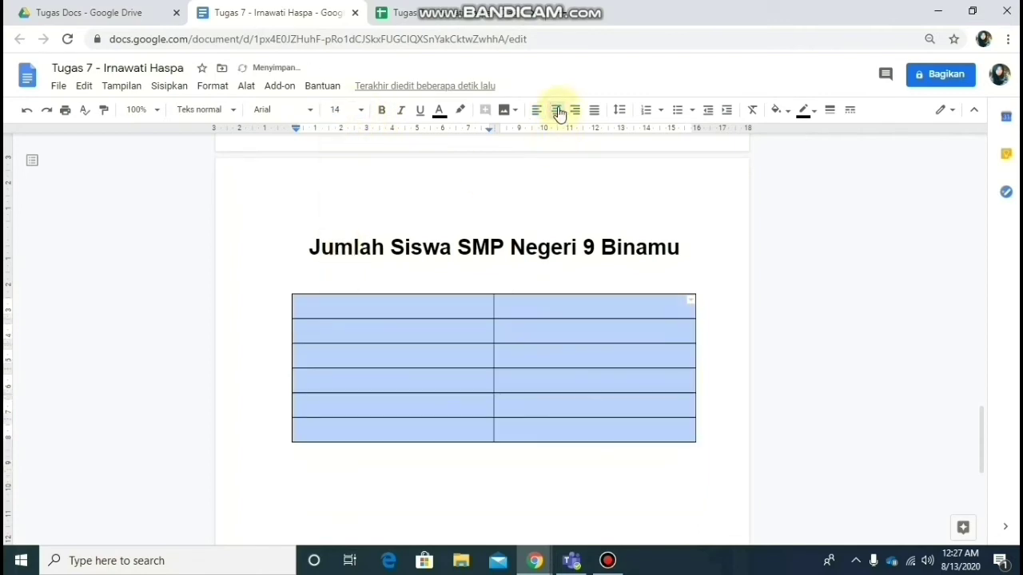
Enter the column headers Kelas and Jumlah Siswa in the table's first row
{"action": "left_click", "coordinate": [414, 306]}
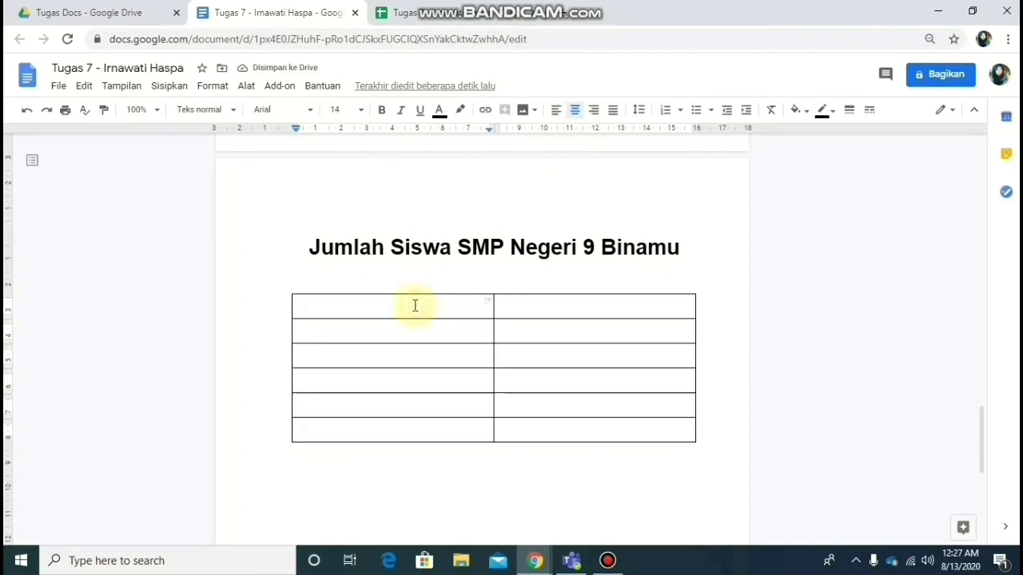
{"action": "type", "text": "Kelas"}
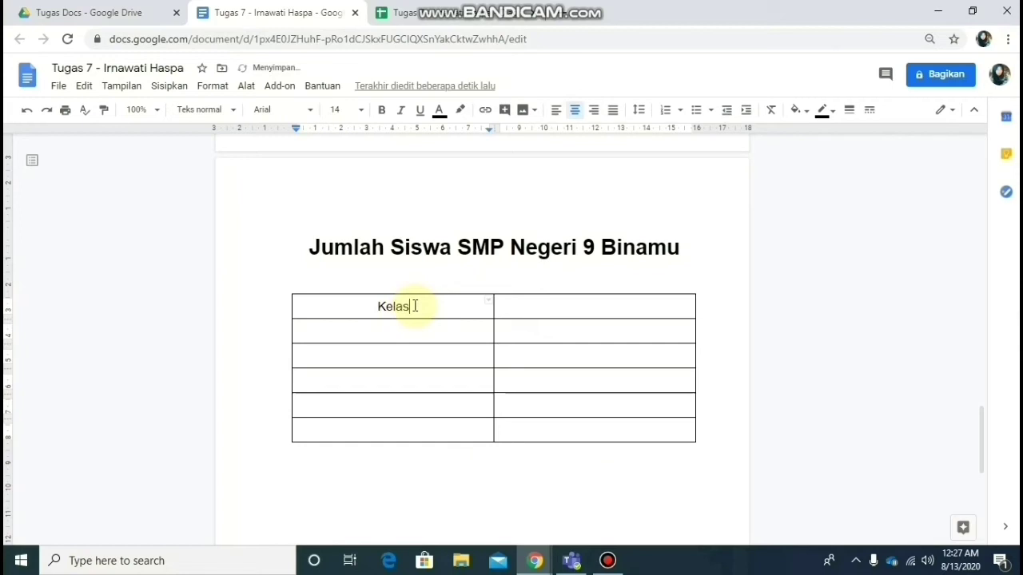
{"action": "key", "text": "Tab"}
{"action": "type", "text": "Jumlah Si"}
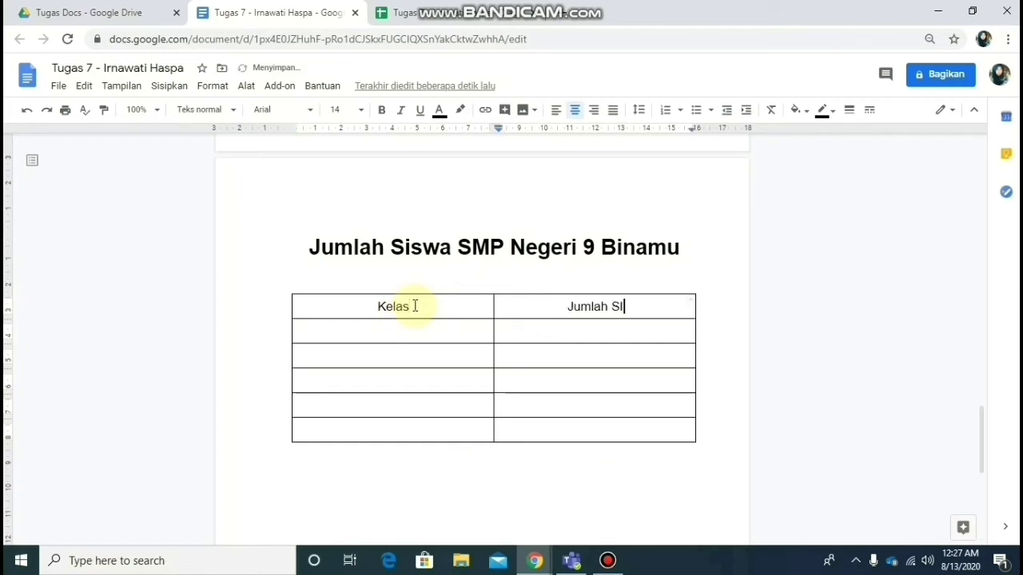
{"action": "type", "text": "w"}
{"action": "key", "text": "BackSpace"}
{"action": "key", "text": "BackSpace"}
{"action": "type", "text": "iswa"}
{"action": "key", "text": "Tab"}
{"action": "key", "text": "shift+Tab"}
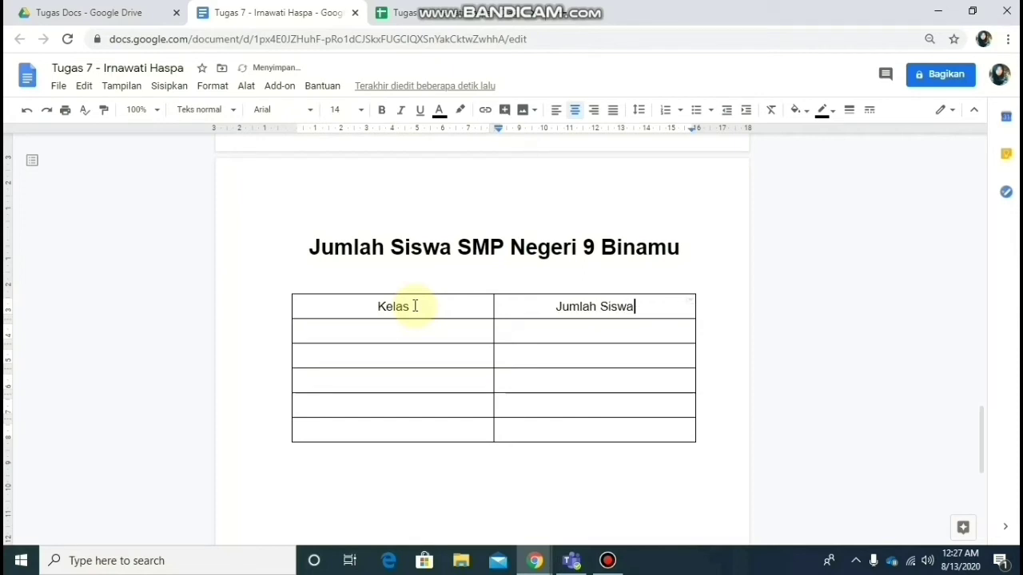
Fill the Kelas column with VIIA, VIIB, VIIIA, VIIIB and IX in the rows below the header
{"action": "key", "text": "Tab"}
{"action": "type", "text": "VIIA"}
{"action": "key", "text": "Down"}
{"action": "type", "text": "VIIB"}
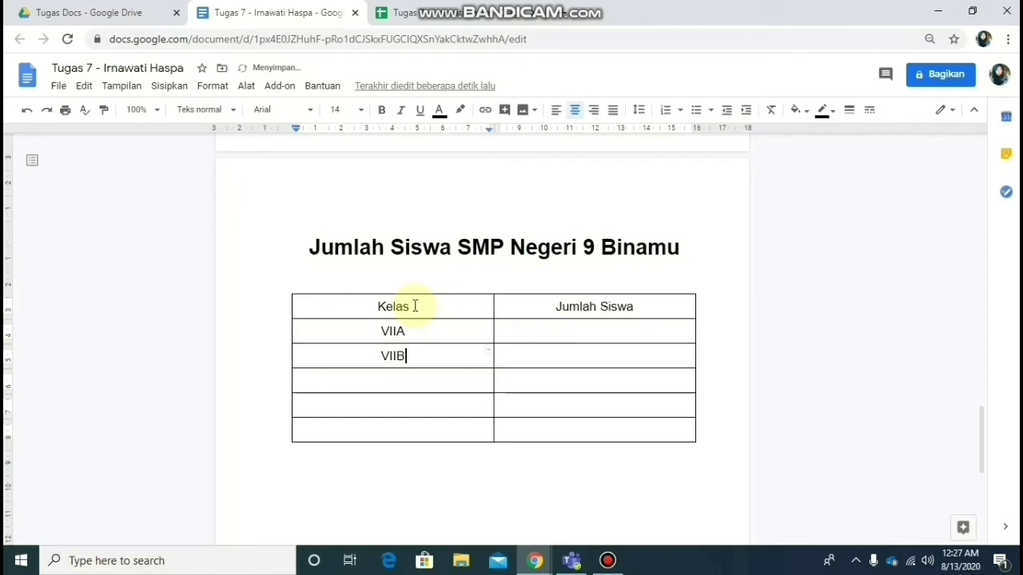
{"action": "key", "text": "Down"}
{"action": "type", "text": "VIIIA"}
{"action": "key", "text": "Down"}
{"action": "type", "text": "VIIIB"}
{"action": "key", "text": "Down"}
{"action": "type", "text": "IX"}
Fill the Jumlah Siswa column with 22, 22, 25, 27 and 23 for classes VIIA through IX
{"action": "key", "text": "Tab"}
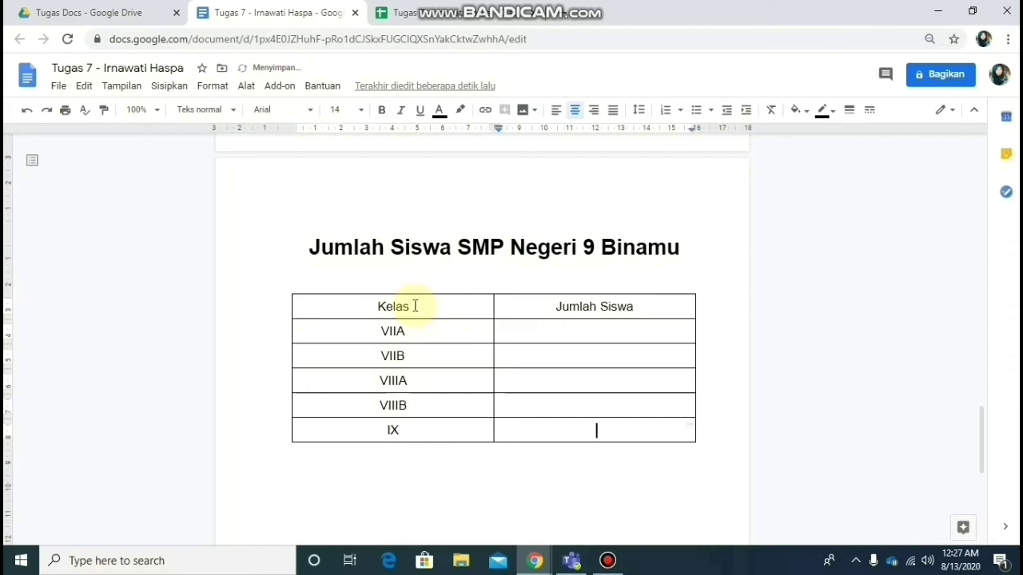
{"action": "type", "text": "22"}
{"action": "key", "text": "Down"}
{"action": "type", "text": "22"}
{"action": "key", "text": "Down"}
{"action": "type", "text": "25"}
{"action": "key", "text": "Down"}
{"action": "type", "text": "27"}
{"action": "key", "text": "Down"}
{"action": "type", "text": "23"}
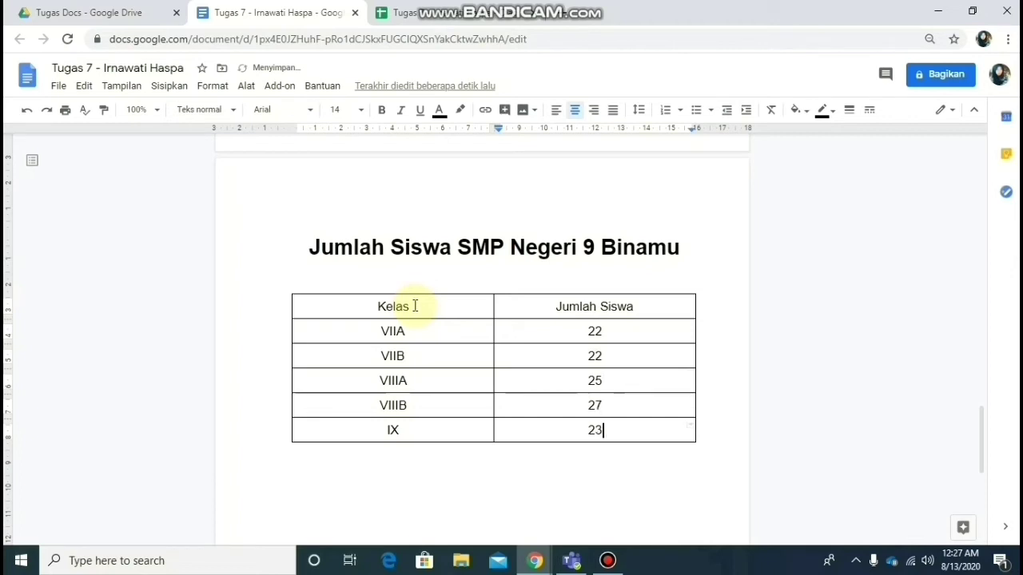
Insert a pie chart (Lingkaran) on the line below the student numbers table
{"action": "key", "text": "Down"}
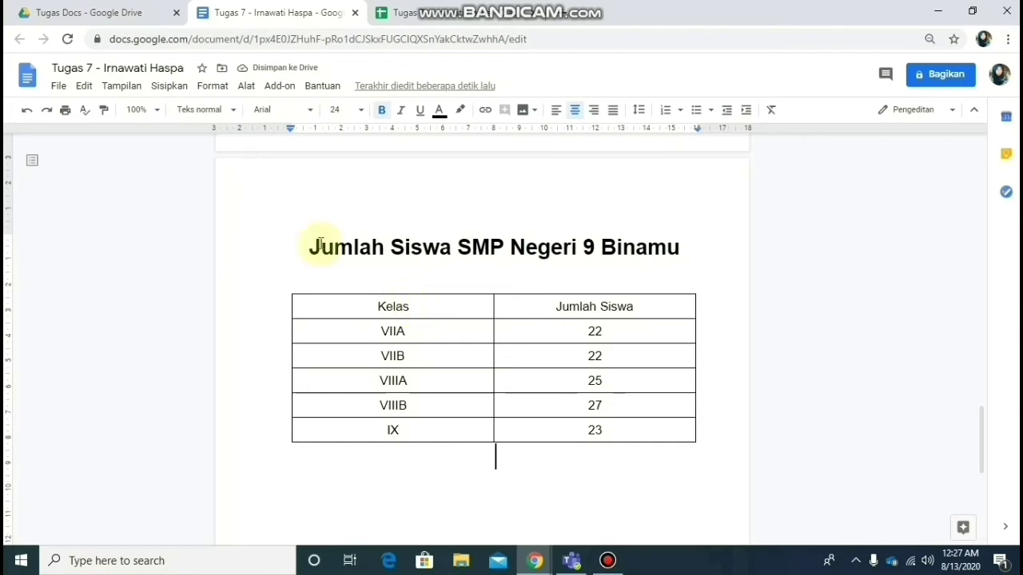
{"action": "left_click", "coordinate": [161, 89]}
{"action": "mouse_move", "coordinate": [259, 183]}
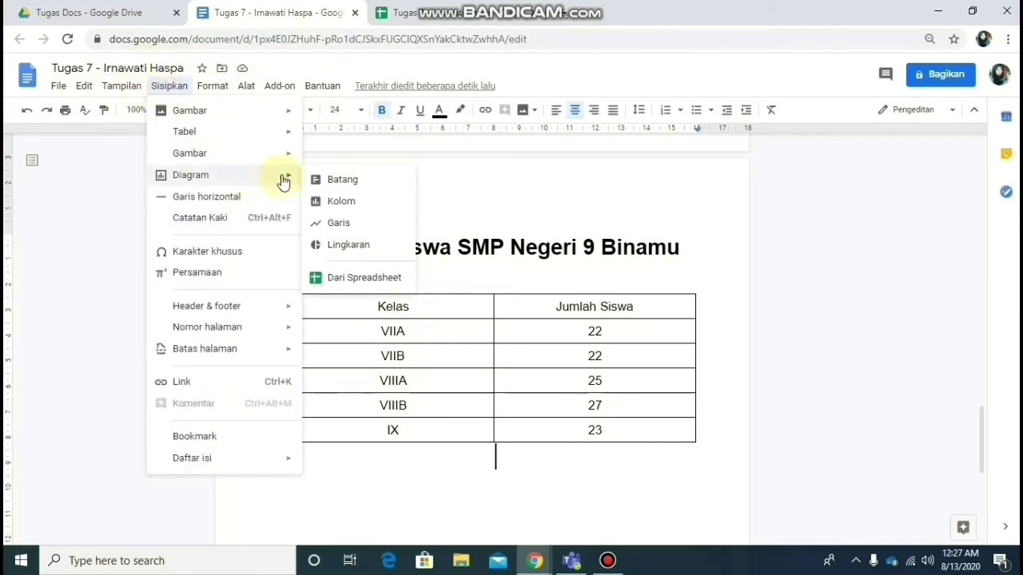
{"action": "left_click", "coordinate": [340, 244]}
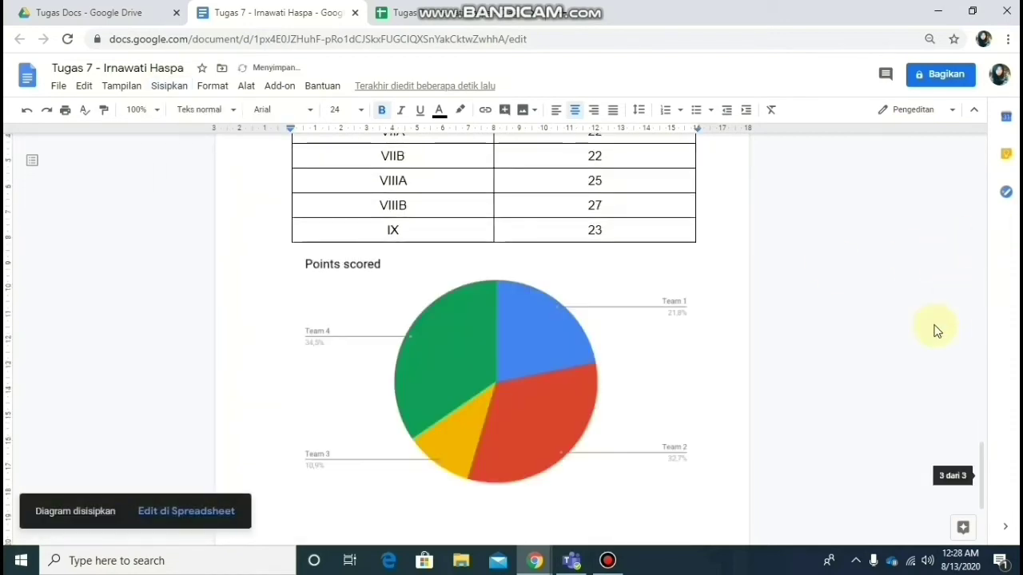
Open the linked source spreadsheet of the new pie chart
{"action": "left_click", "coordinate": [542, 349]}
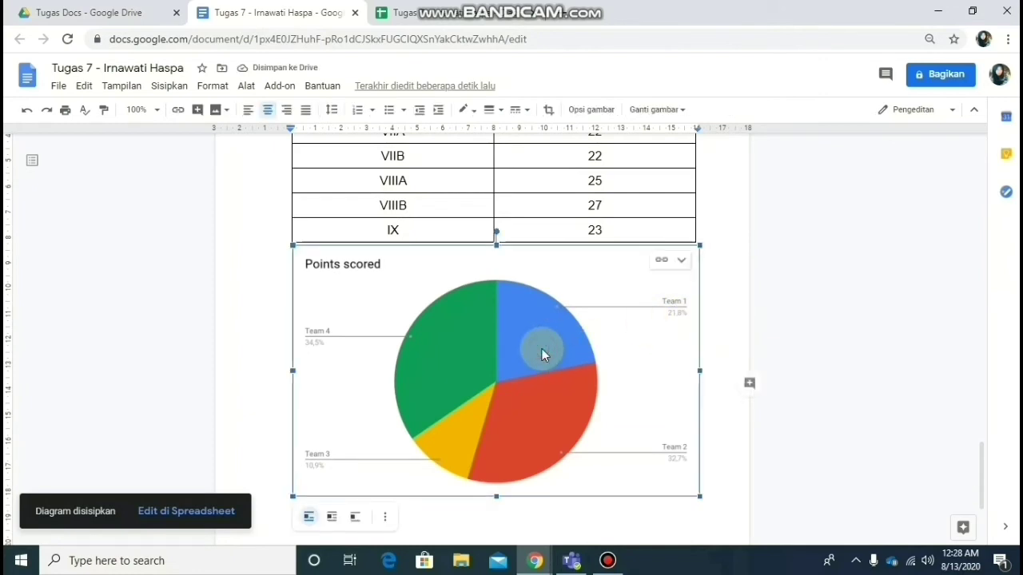
{"action": "left_click", "coordinate": [684, 260]}
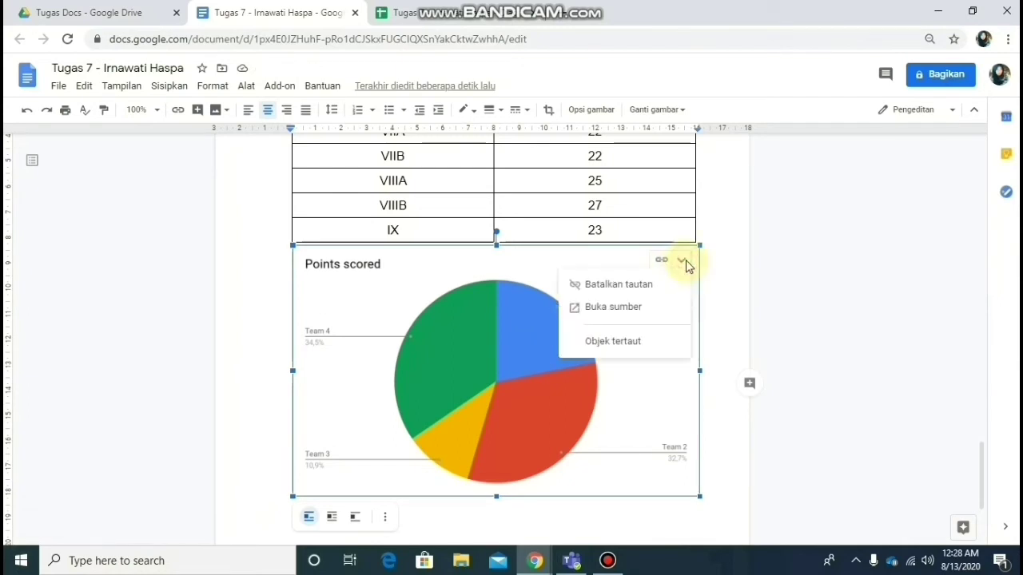
{"action": "left_click", "coordinate": [616, 306]}
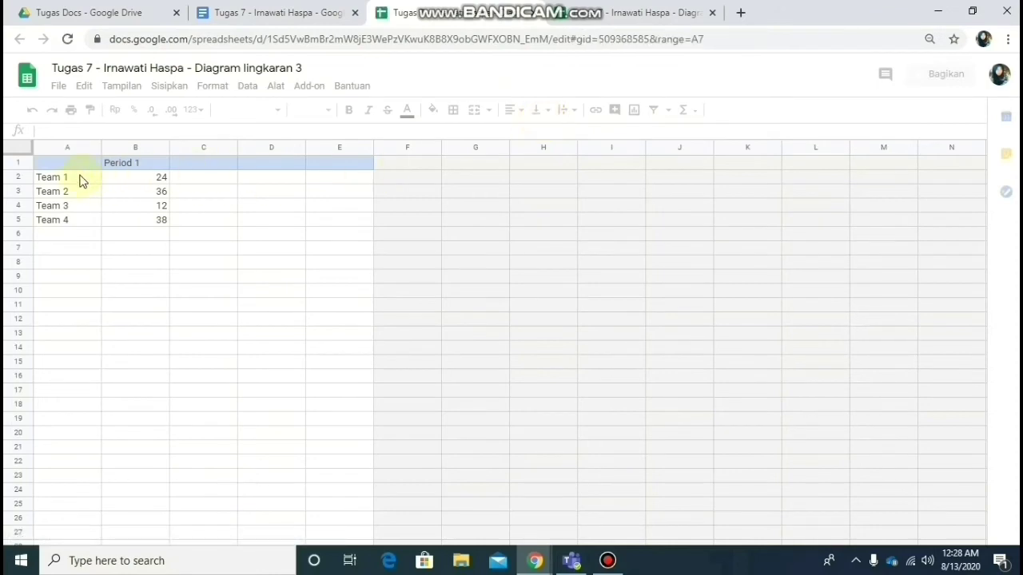
Move the pie chart in the spreadsheet beside the sample data so that it no longer sits below it
{"action": "left_click", "coordinate": [70, 180]}
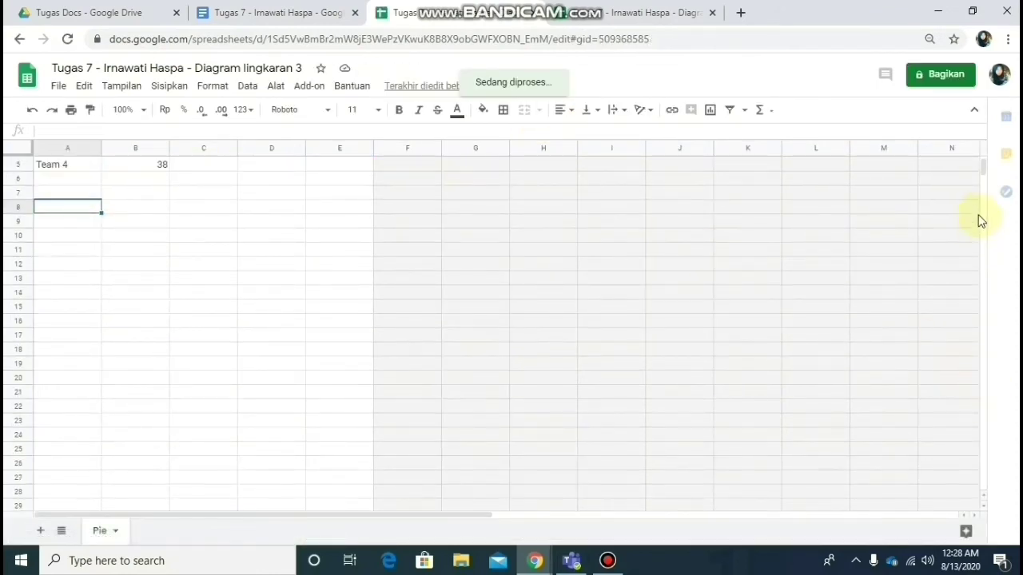
{"action": "scroll", "coordinate": [983, 164], "scroll_direction": "up", "scroll_amount": 2}
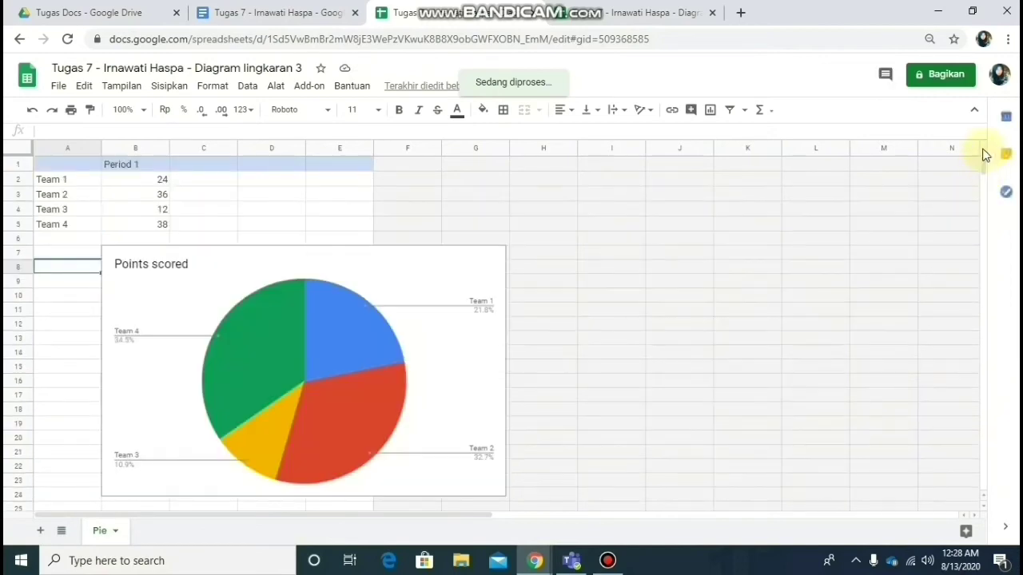
{"action": "left_click", "coordinate": [289, 266]}
{"action": "left_click_drag", "start_coordinate": [264, 267], "coordinate": [381, 179]}
Copy the class rows VIIA to IX with their student numbers from the document's table into the pie chart's spreadsheet, starting at A2
{"action": "left_click", "coordinate": [266, 7]}
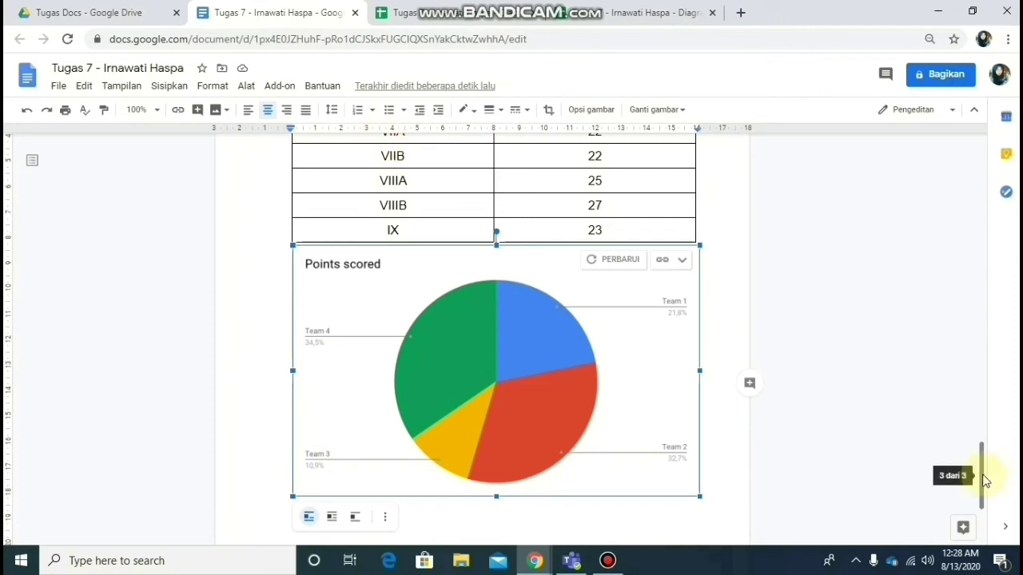
{"action": "left_click_drag", "start_coordinate": [982, 474], "coordinate": [981, 454]}
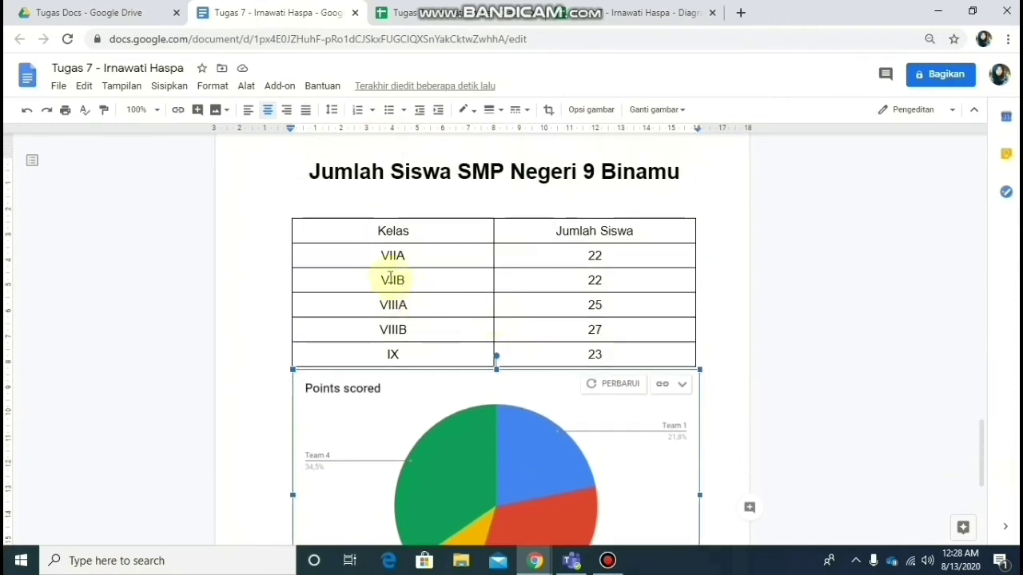
{"action": "left_click_drag", "start_coordinate": [367, 255], "coordinate": [596, 350]}
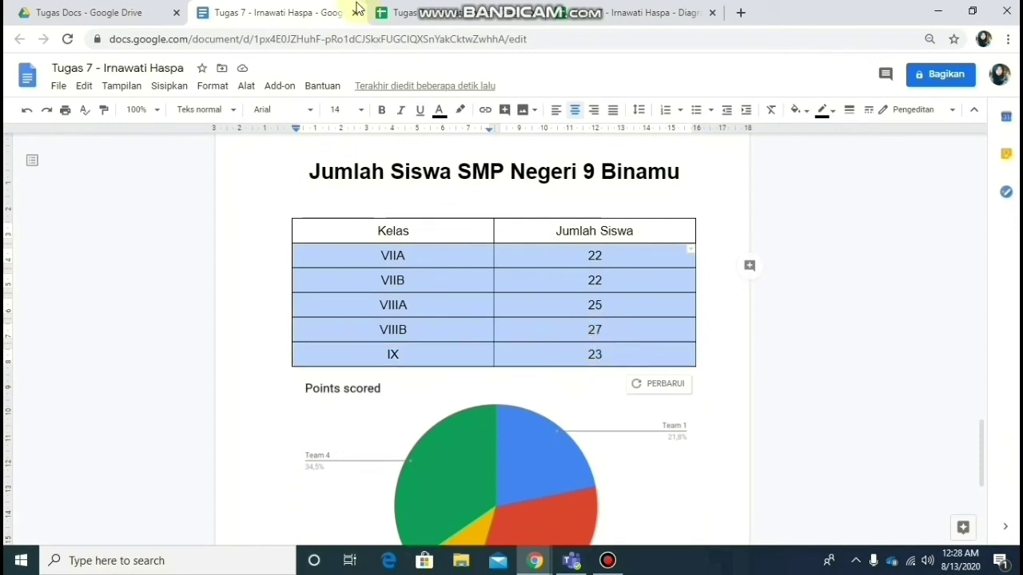
{"action": "left_click", "coordinate": [424, 14]}
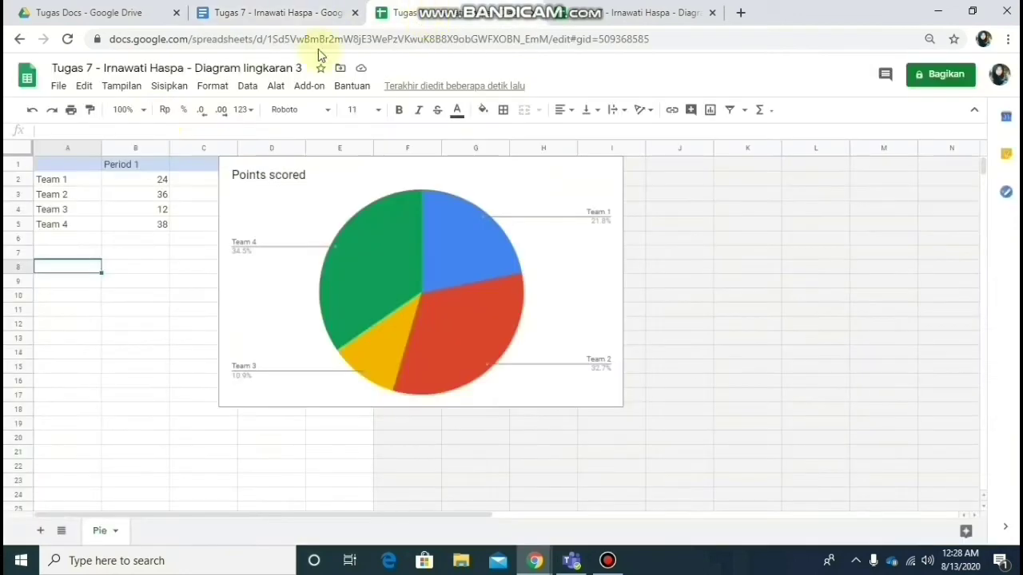
{"action": "left_click", "coordinate": [53, 183]}
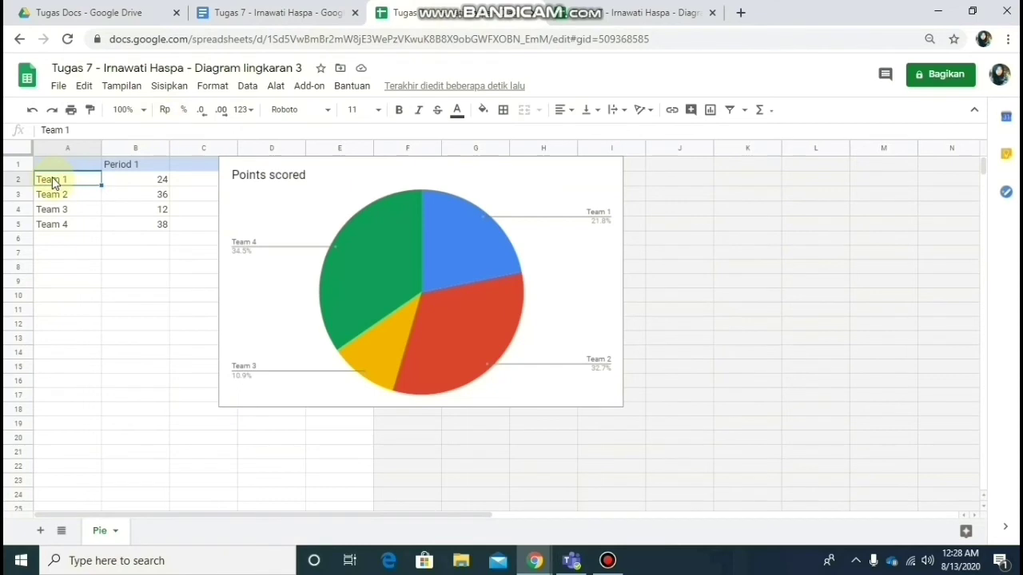
{"action": "type", "text": "24 VIIA\t22 VIIB\t22 VIIIA\t25 VIIIB\t27 IX\t23"}
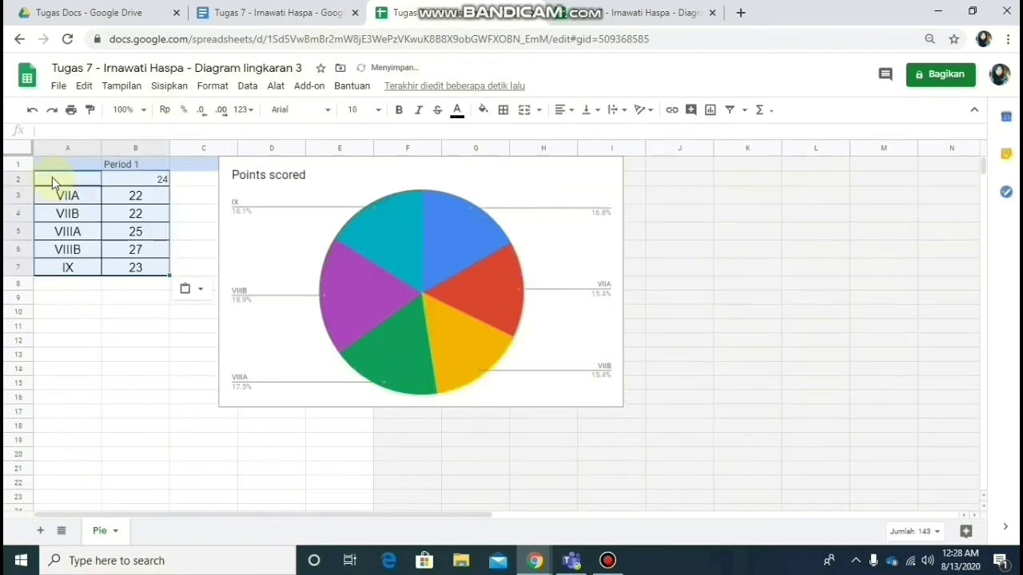
Delete row 2, which has an empty class cell and the leftover sample value
{"action": "left_click", "coordinate": [73, 183]}
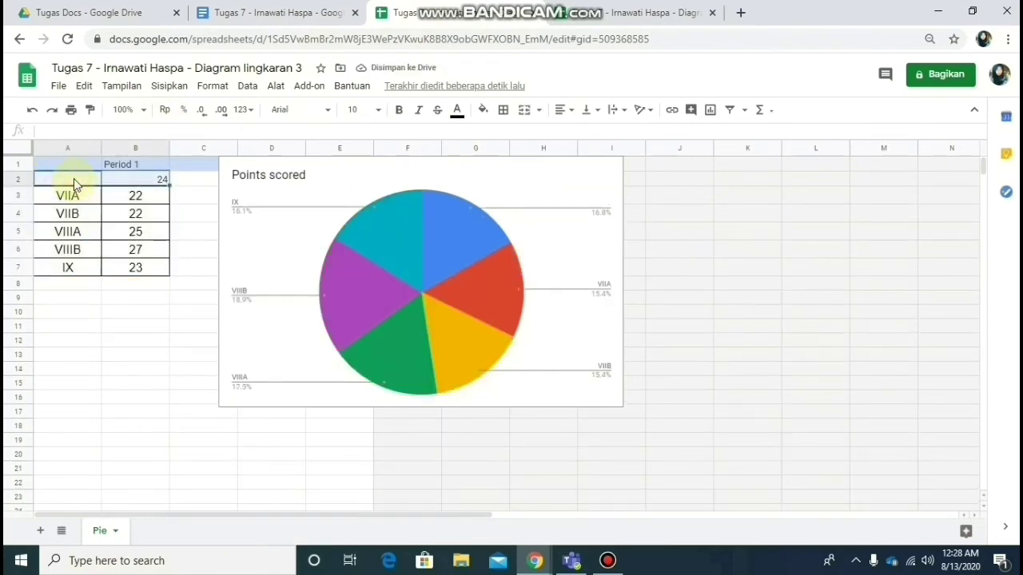
{"action": "right_click", "coordinate": [74, 178]}
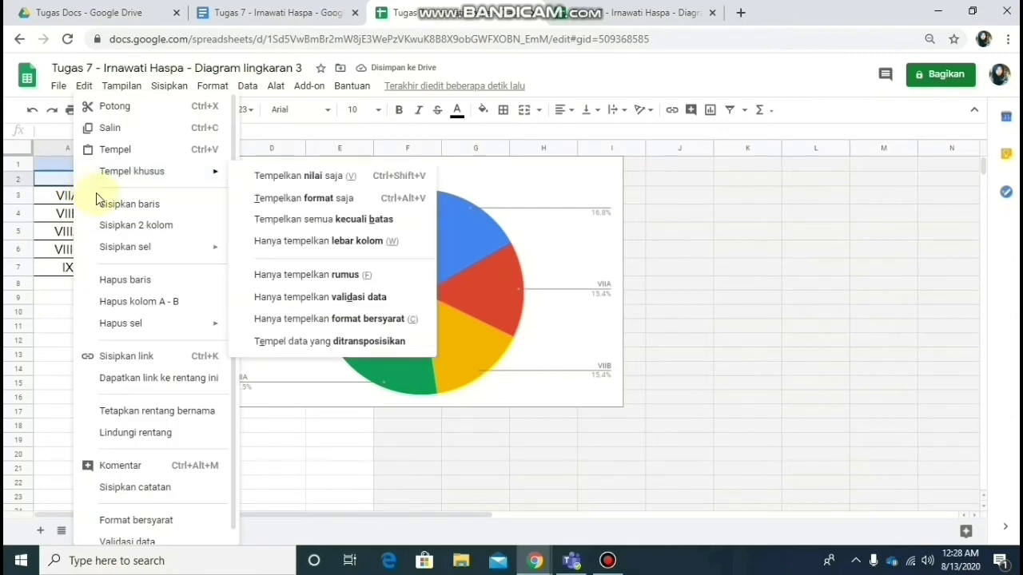
{"action": "left_click", "coordinate": [124, 286]}
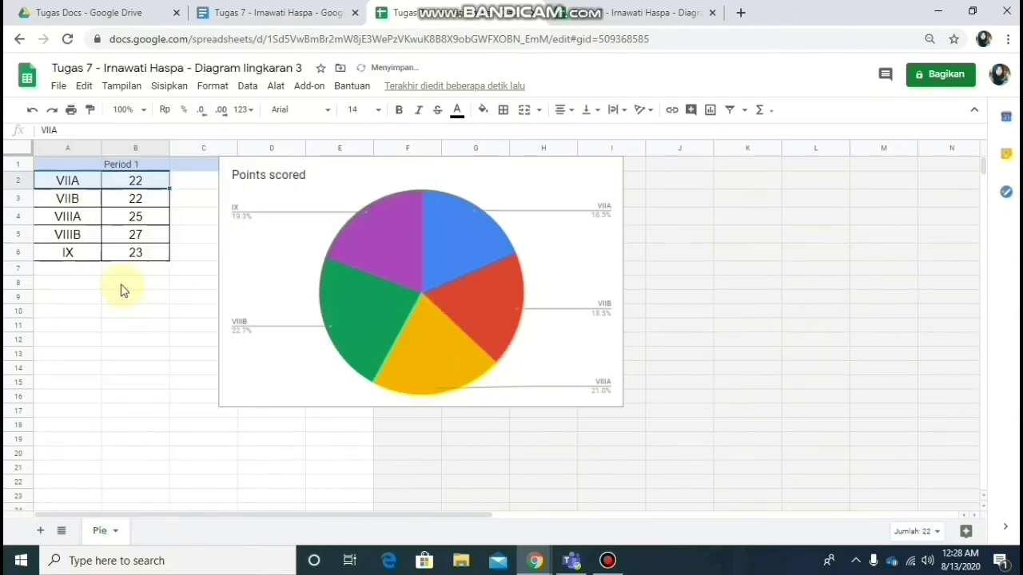
Replace the header Period 1 in cell B1 with Jumlah Siswa
{"action": "double_click", "coordinate": [117, 165]}
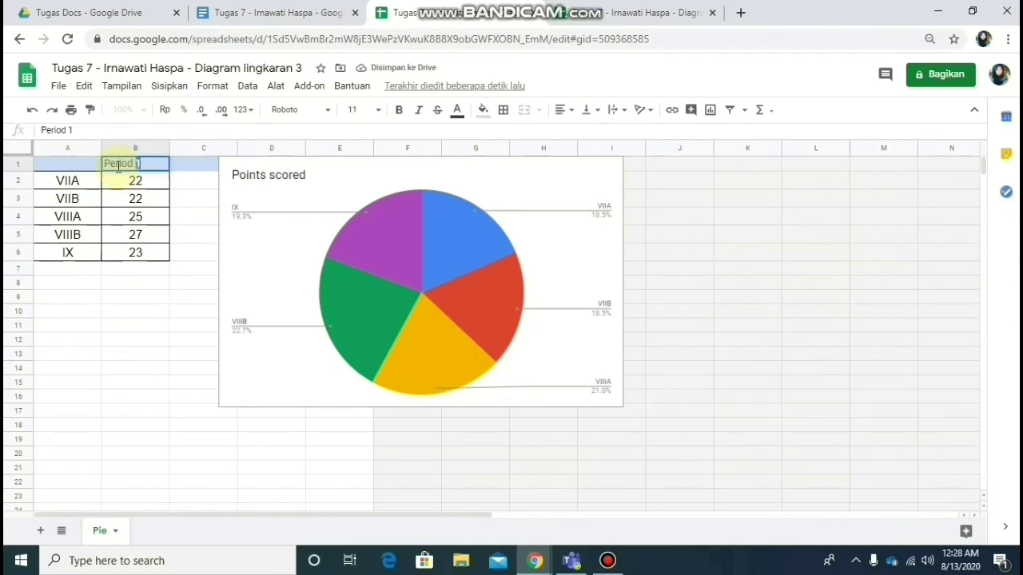
{"action": "key", "text": "ctrl+a"}
{"action": "key", "text": "BackSpace"}
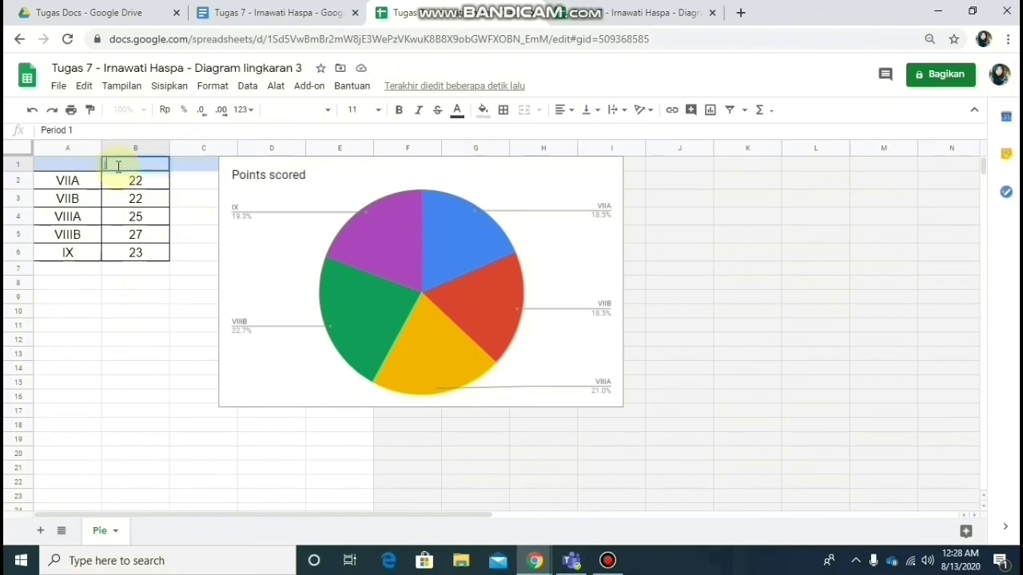
{"action": "type", "text": "jUML"}
{"action": "key", "text": "BackSpace"}
{"action": "key", "text": "BackSpace"}
{"action": "key", "text": "BackSpace"}
{"action": "type", "text": "umlah Siswa"}
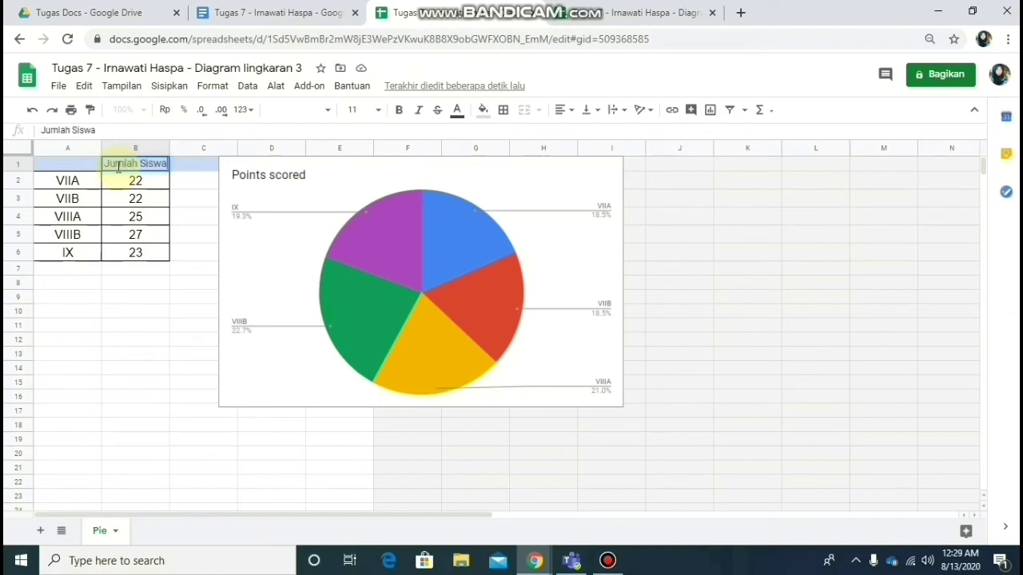
{"action": "left_click", "coordinate": [125, 299]}
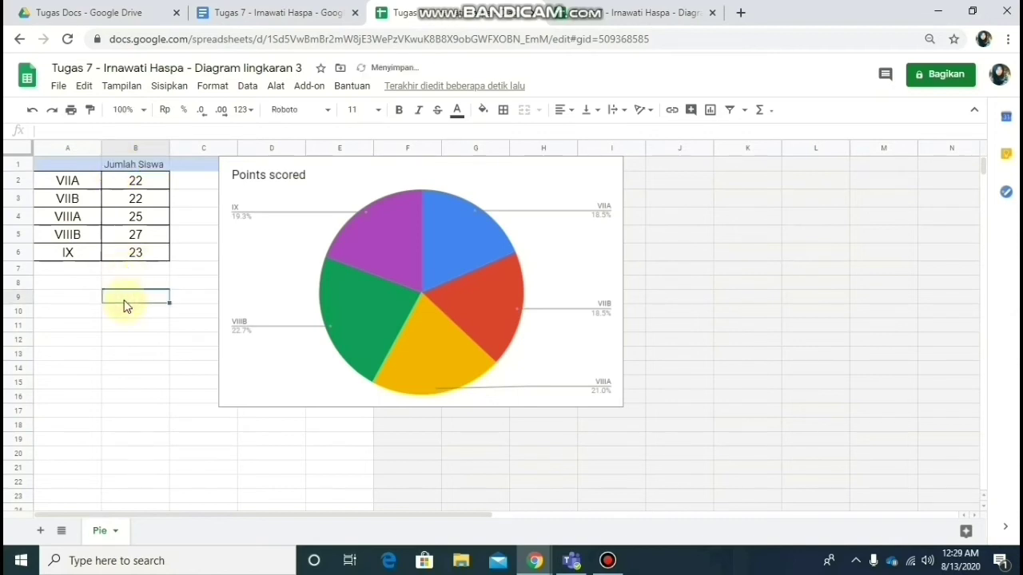
Replace the pie chart's title in the spreadsheet with Jumlah Siswa SMP Negeri 9 Binamu
{"action": "left_click", "coordinate": [460, 276]}
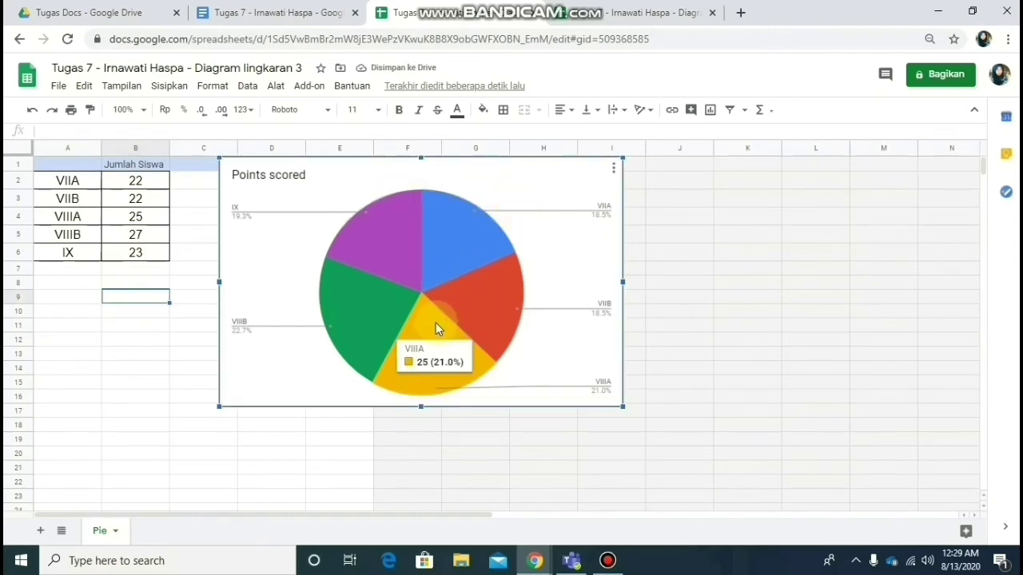
{"action": "left_click", "coordinate": [281, 180]}
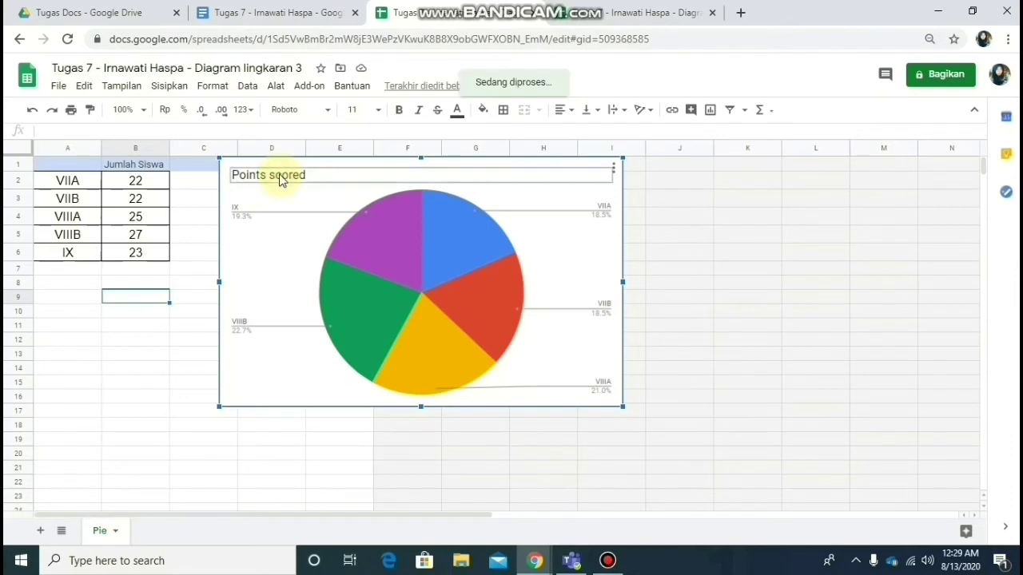
{"action": "double_click", "coordinate": [296, 176]}
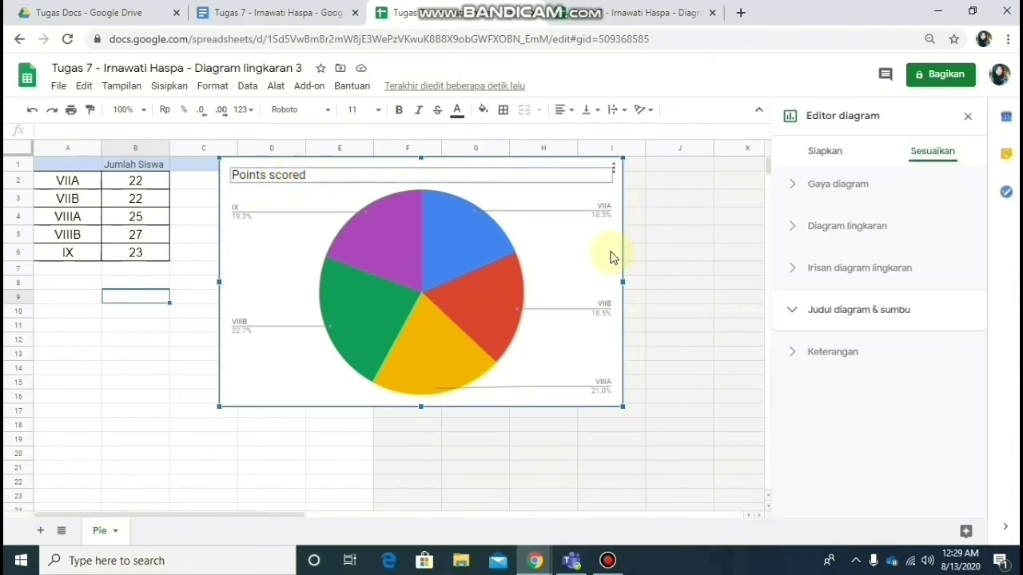
{"action": "left_click", "coordinate": [885, 319]}
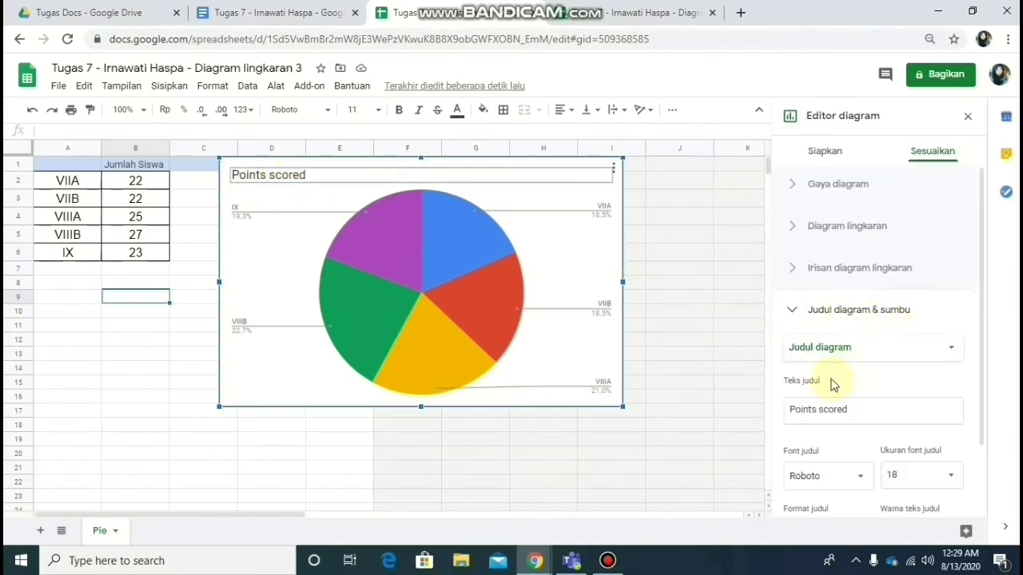
{"action": "left_click_drag", "start_coordinate": [866, 409], "coordinate": [773, 414]}
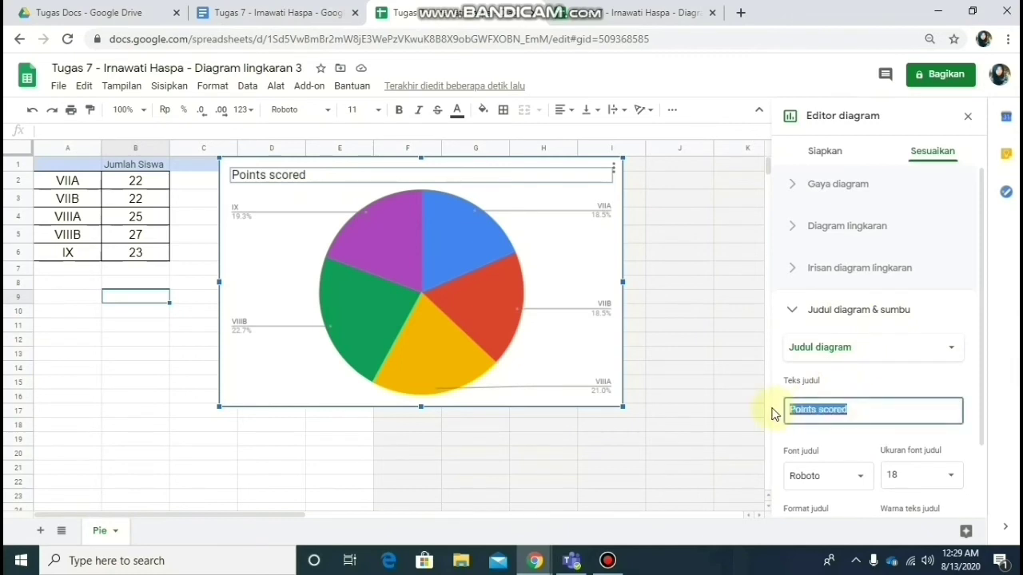
{"action": "type", "text": "Jumlah Siswa SMP Negeri 9 Binamu"}
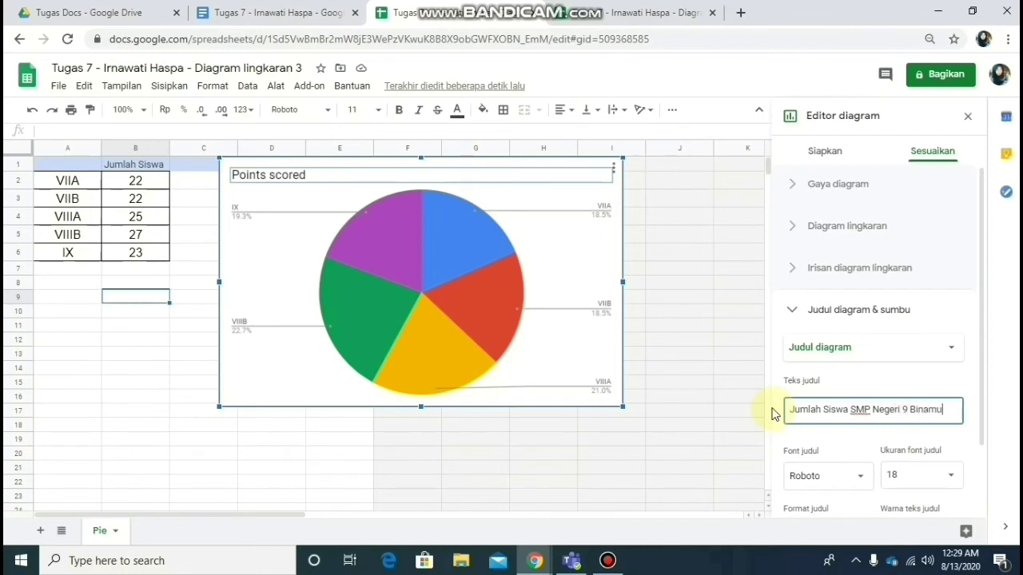
{"action": "left_click", "coordinate": [679, 395]}
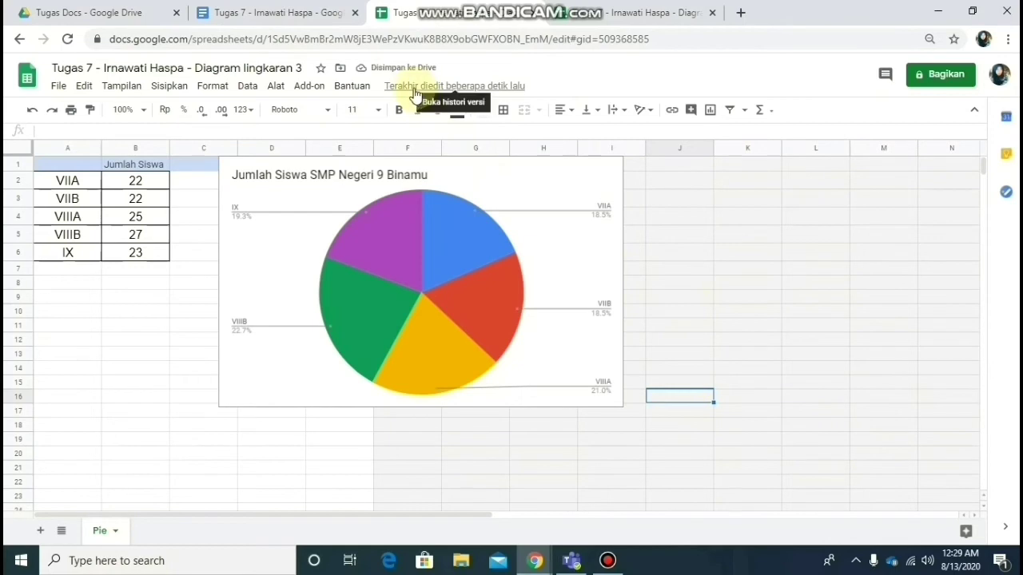
Return to the Tugas 7 document and update the linked pie chart from its edited spreadsheet
{"action": "left_click", "coordinate": [281, 8]}
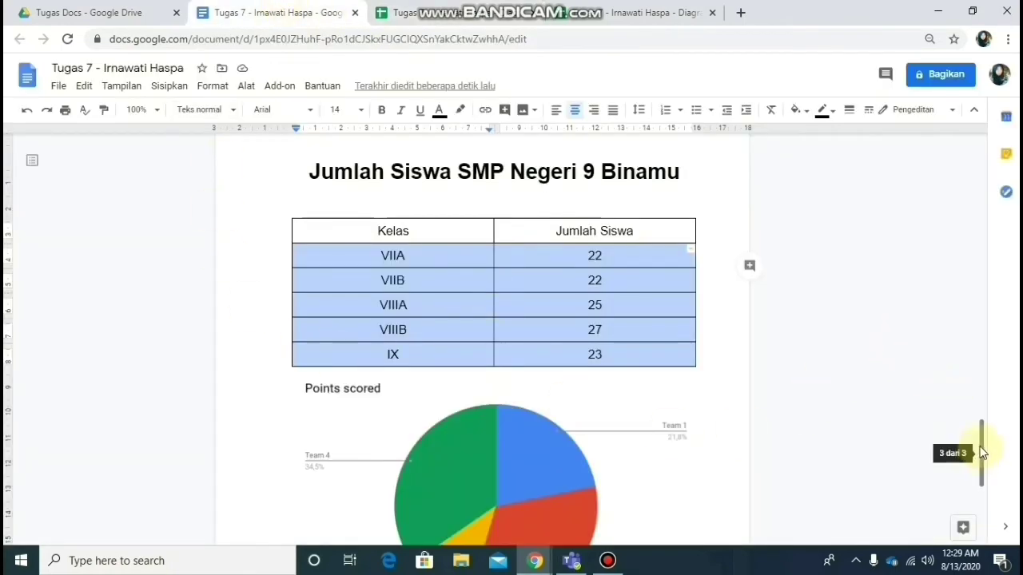
{"action": "left_click_drag", "start_coordinate": [982, 450], "coordinate": [986, 485]}
{"action": "left_click", "coordinate": [491, 245]}
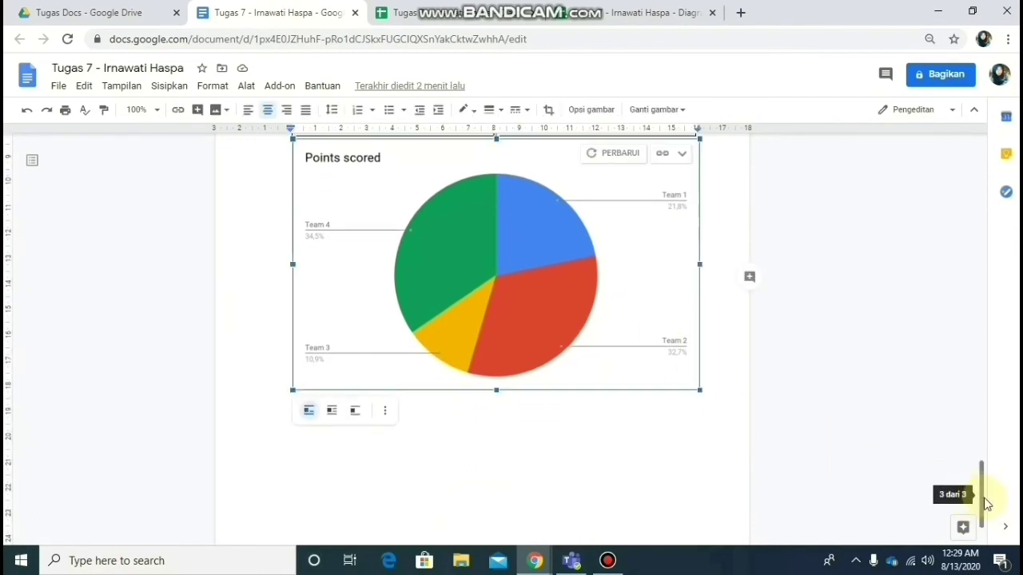
{"action": "left_click_drag", "start_coordinate": [986, 504], "coordinate": [986, 485]}
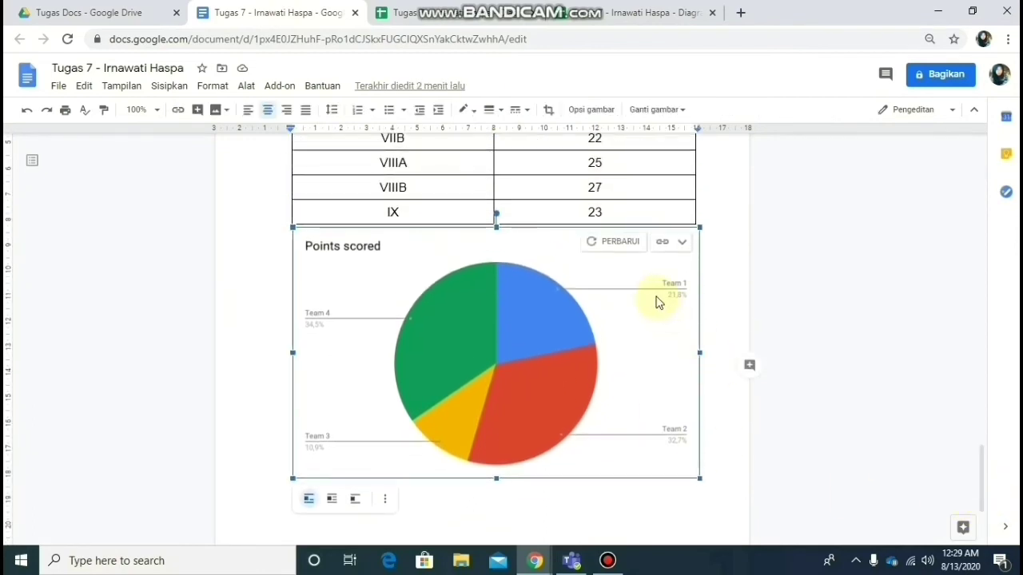
{"action": "left_click", "coordinate": [599, 244]}
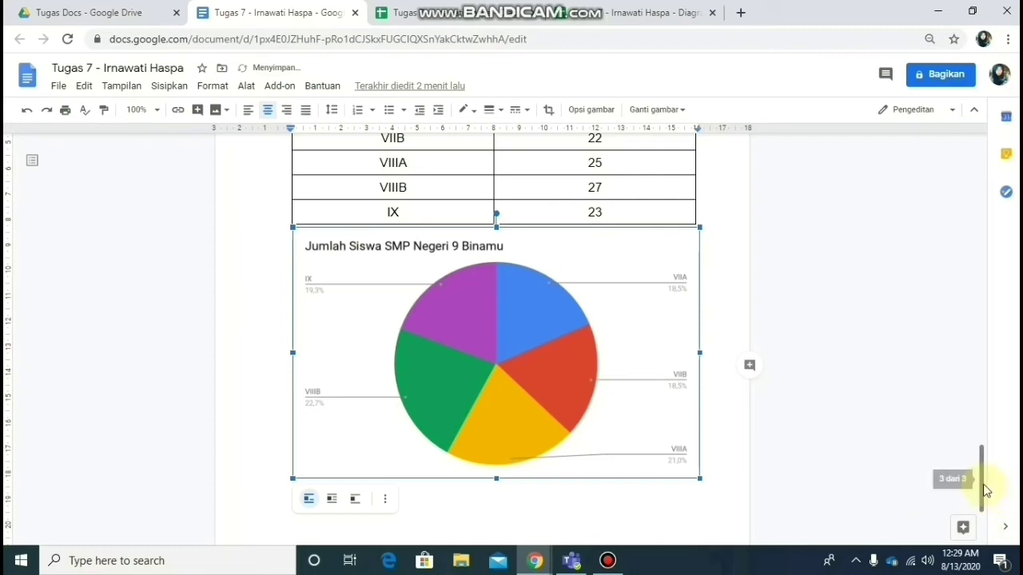
{"action": "left_click_drag", "start_coordinate": [983, 489], "coordinate": [930, 497]}
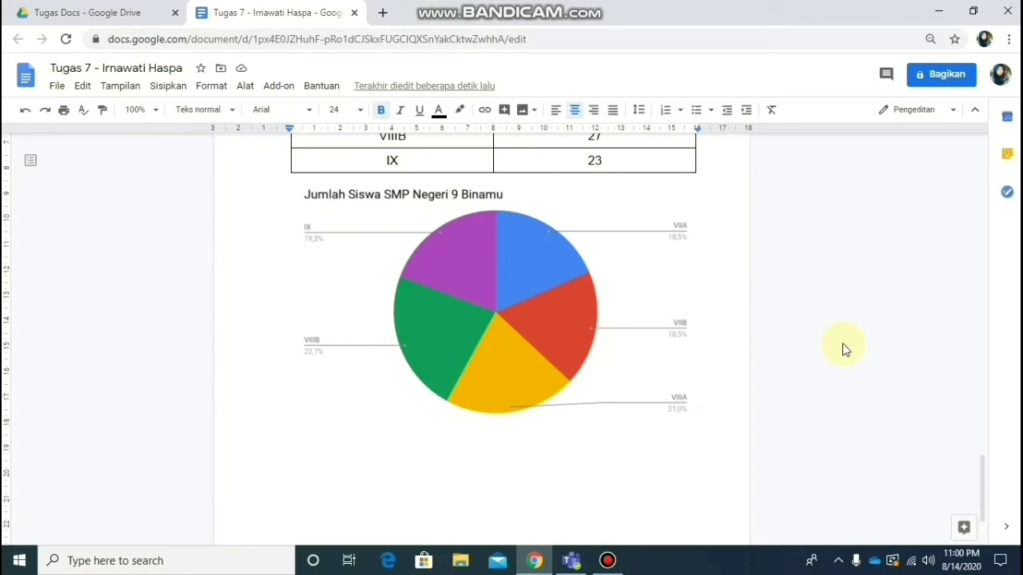
Add a new page after the pie chart and copy the student heading and Kelas, Laki-laki, Perempuan table onto it
{"action": "key", "text": "Return"}
{"action": "key", "text": "ctrl+Return"}
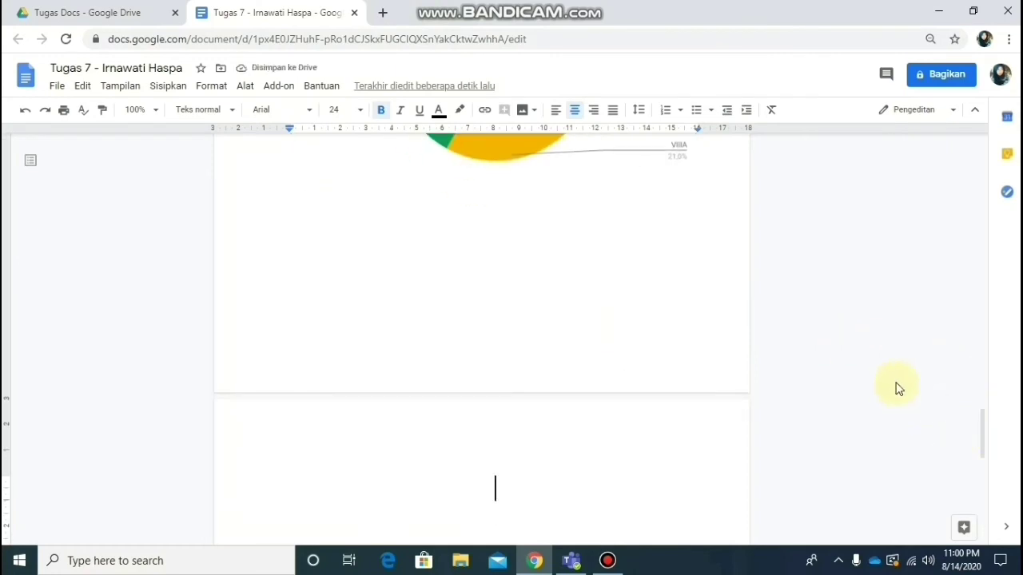
{"action": "left_click_drag", "start_coordinate": [983, 432], "coordinate": [997, 261]}
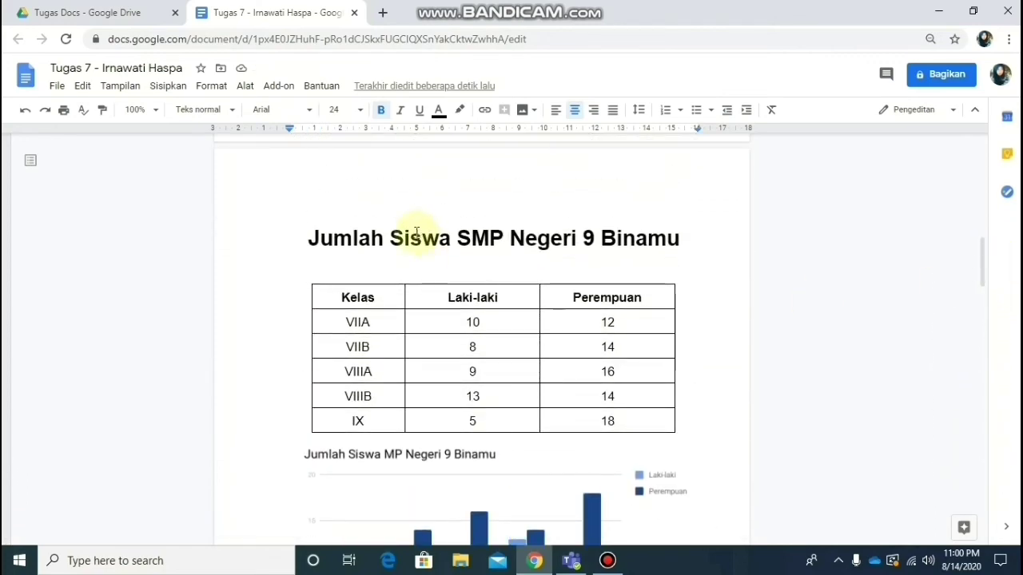
{"action": "left_click", "coordinate": [308, 238]}
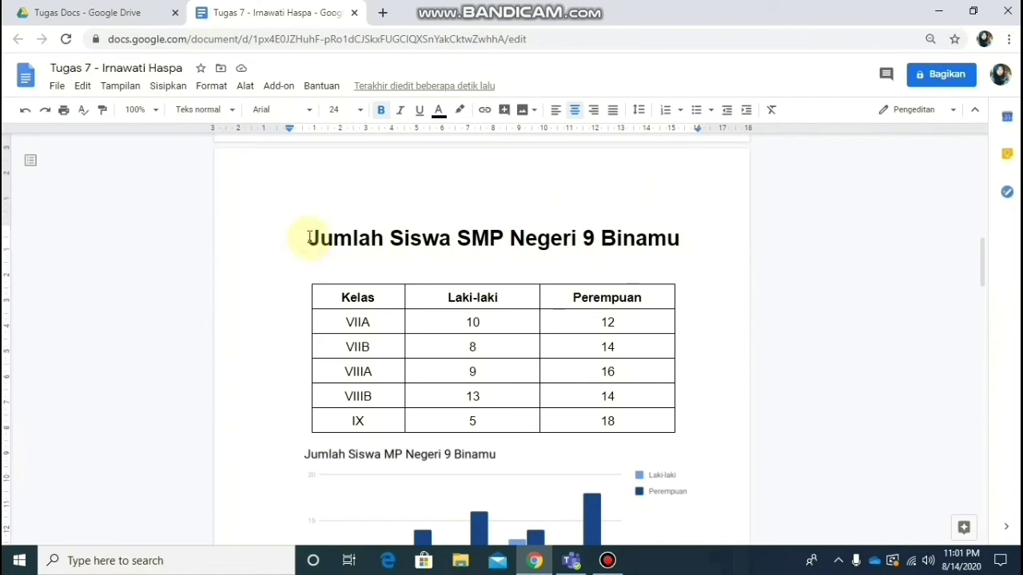
{"action": "left_click_drag", "start_coordinate": [307, 237], "coordinate": [552, 298]}
{"action": "key", "text": "ctrl+c"}
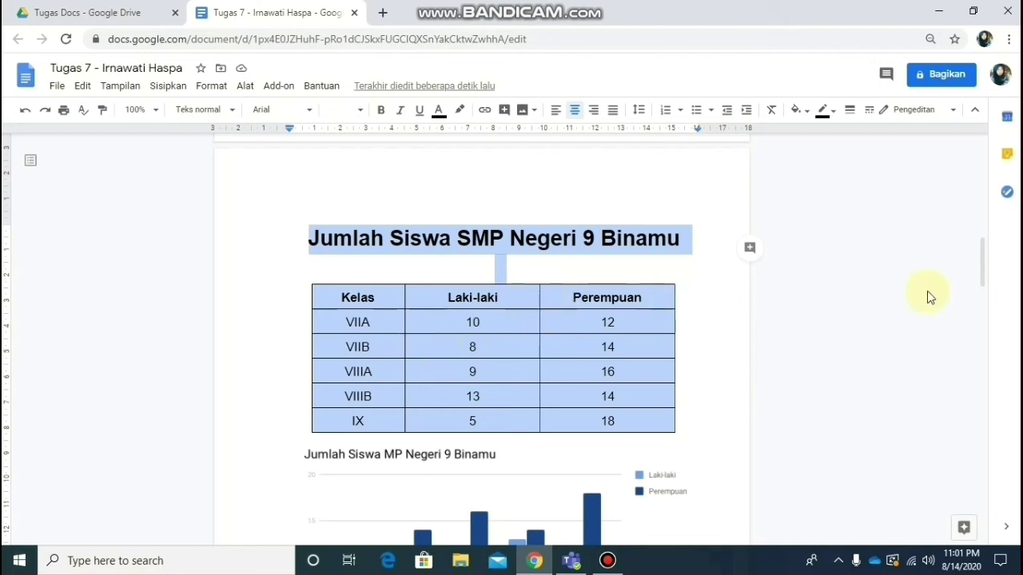
{"action": "left_click_drag", "start_coordinate": [985, 249], "coordinate": [987, 466]}
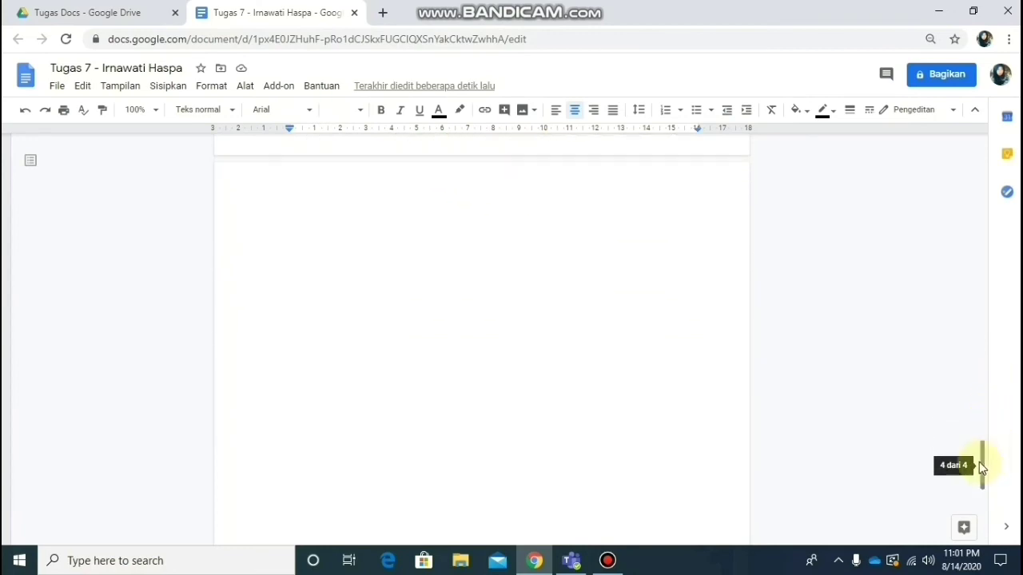
{"action": "left_click", "coordinate": [470, 413]}
{"action": "key", "text": "ctrl+v"}
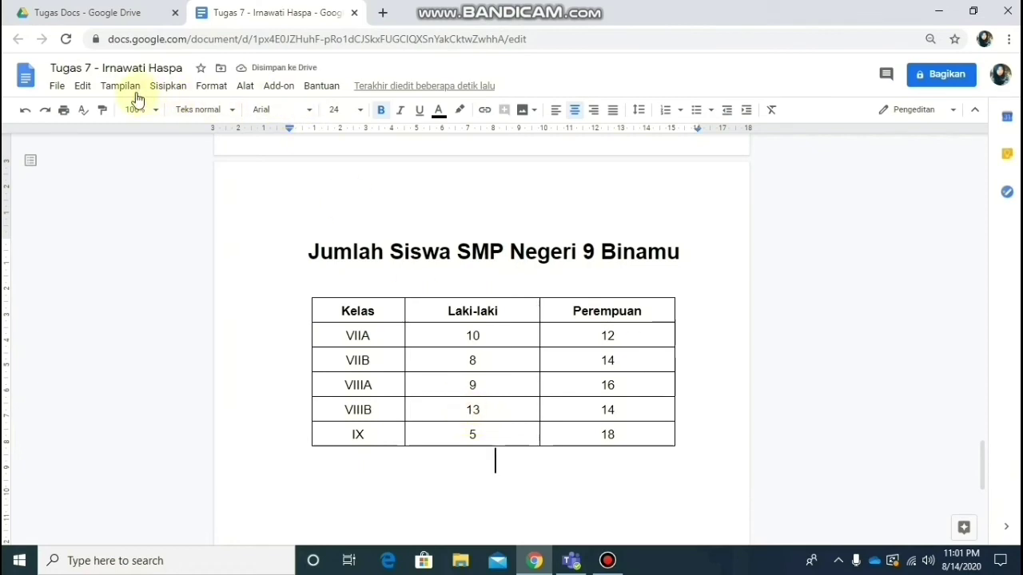
Insert a line chart below the copied table on the last page
{"action": "left_click", "coordinate": [182, 94]}
{"action": "mouse_move", "coordinate": [269, 185]}
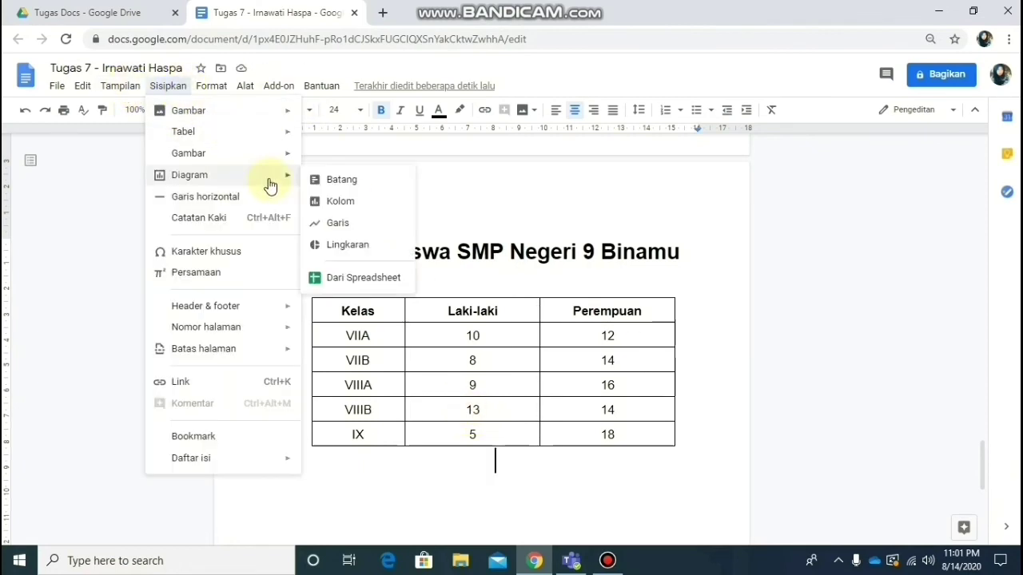
{"action": "left_click", "coordinate": [346, 224]}
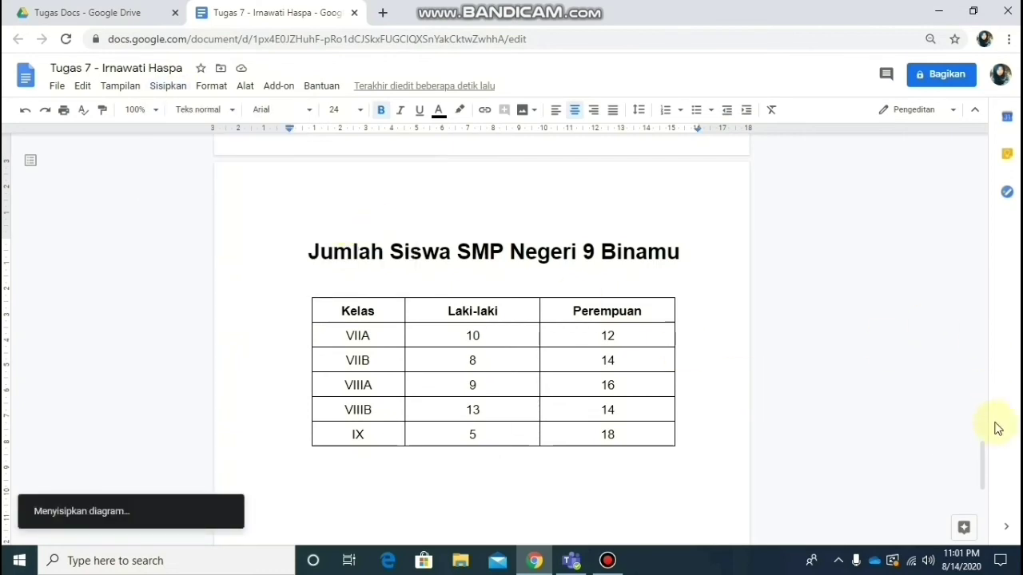
{"action": "scroll", "coordinate": [984, 446], "scroll_direction": "down", "scroll_amount": 3}
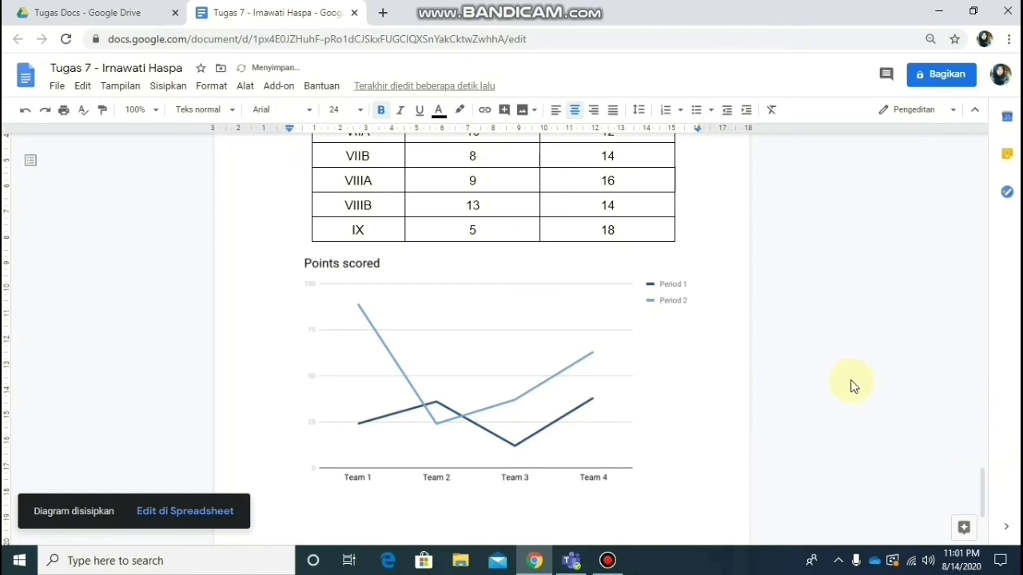
Open the line chart's source spreadsheet and move the chart beside the sample data
{"action": "left_click", "coordinate": [452, 376]}
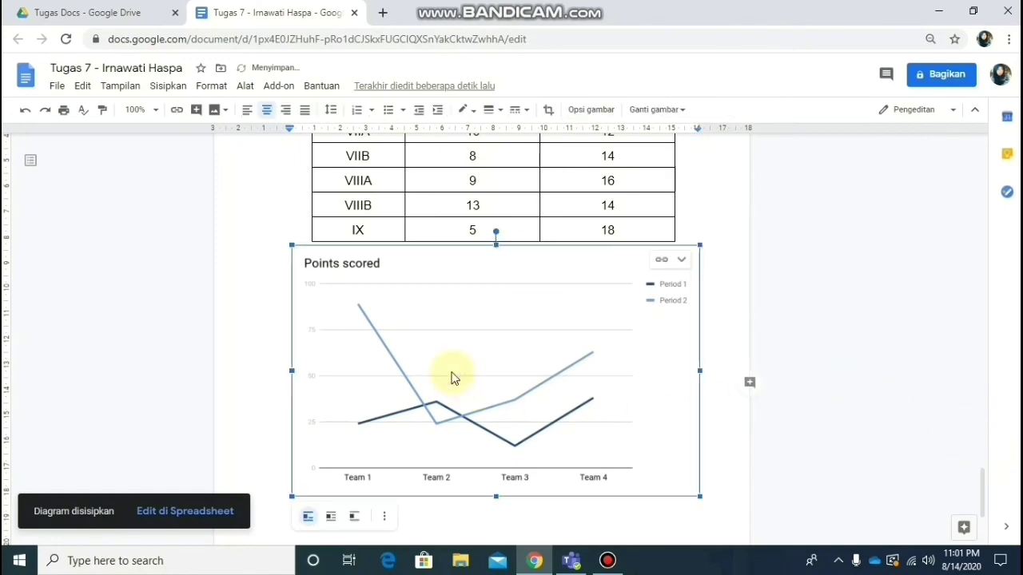
{"action": "left_click", "coordinate": [683, 261]}
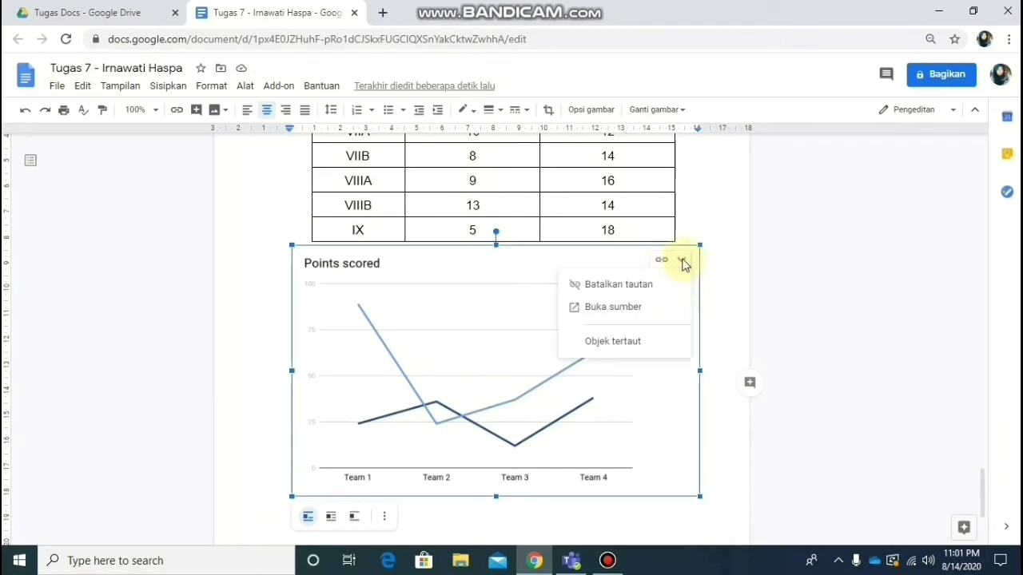
{"action": "left_click", "coordinate": [600, 312]}
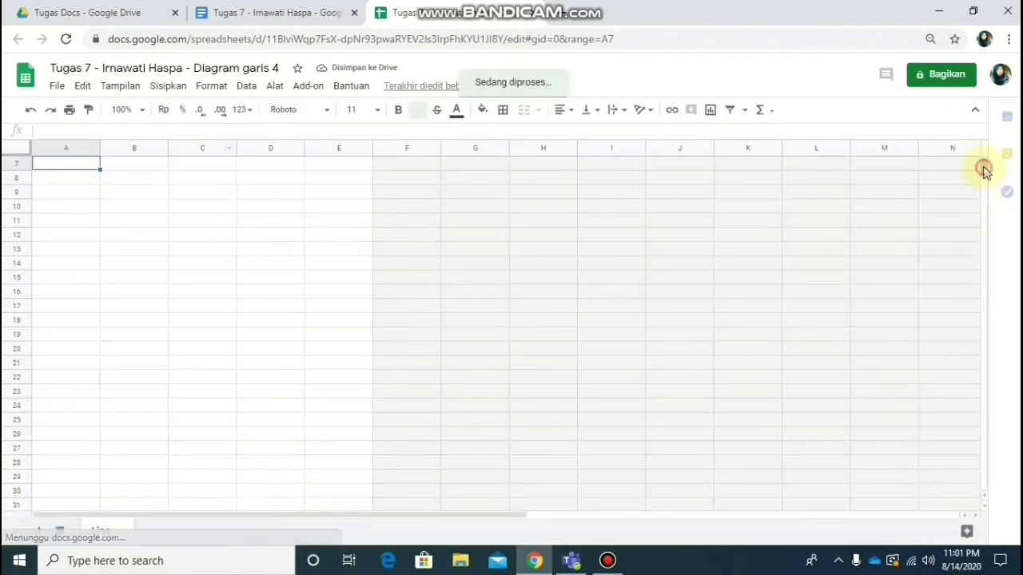
{"action": "left_click", "coordinate": [274, 280]}
{"action": "left_click_drag", "start_coordinate": [244, 276], "coordinate": [409, 208]}
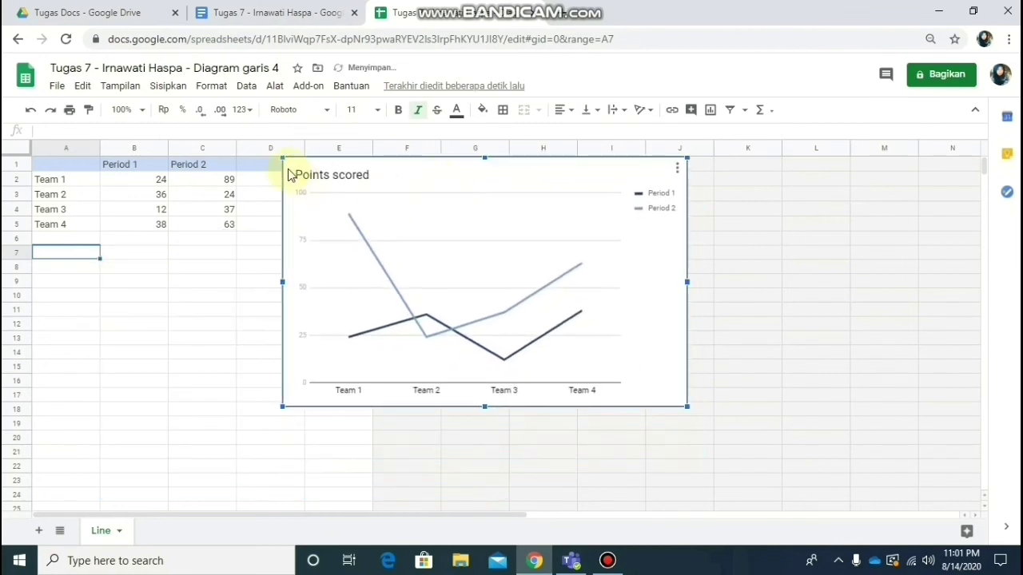
Copy the class rows VIIA to IX with their Laki-laki and Perempuan numbers from the document's last table
{"action": "left_click", "coordinate": [266, 7]}
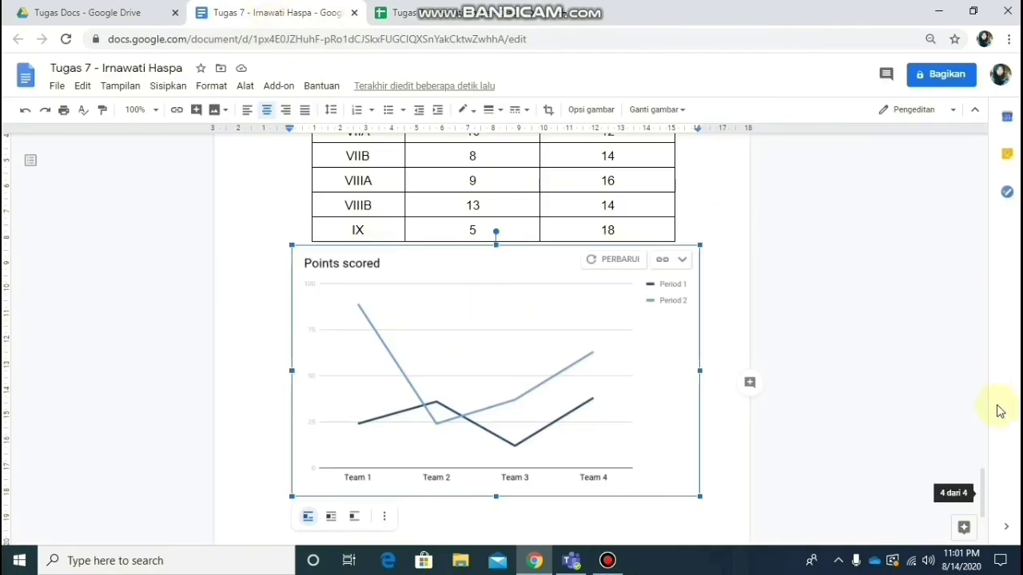
{"action": "left_click_drag", "start_coordinate": [983, 486], "coordinate": [983, 465]}
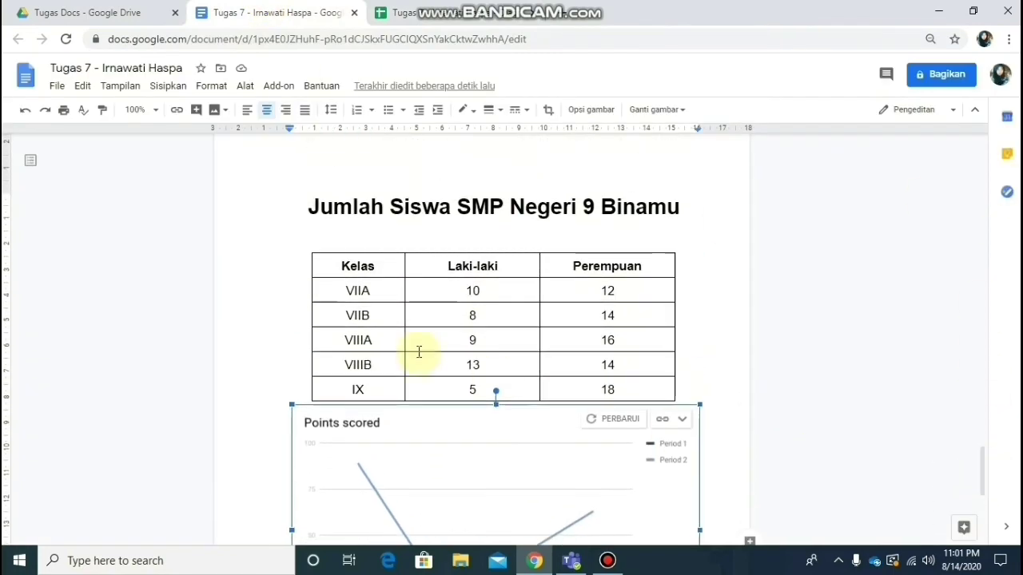
{"action": "left_click", "coordinate": [338, 292]}
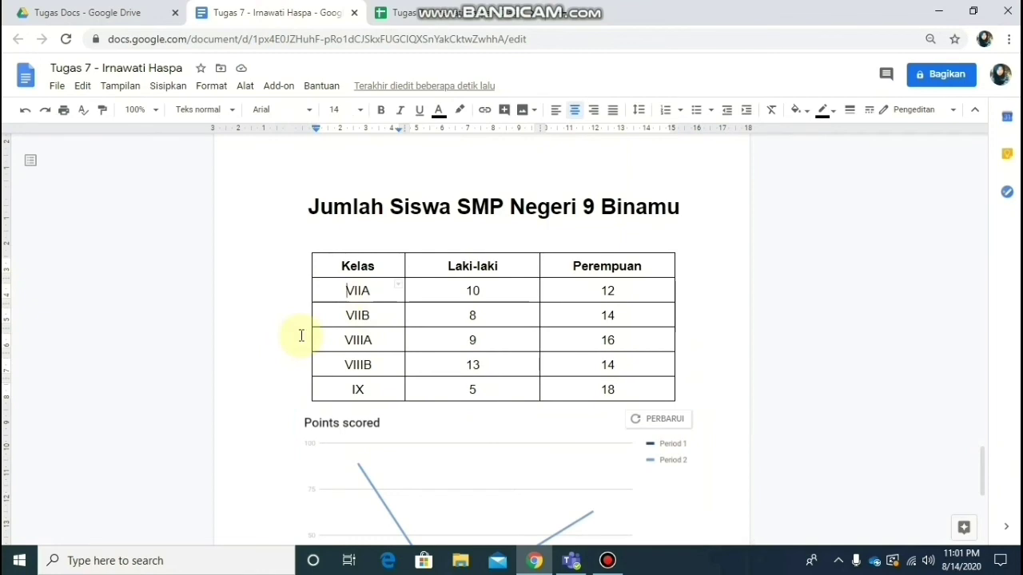
{"action": "key", "text": "shift+Down"}
{"action": "key", "text": "shift+Down"}
{"action": "key", "text": "shift+Down"}
{"action": "key", "text": "shift+Down"}
{"action": "key", "text": "shift+Right"}
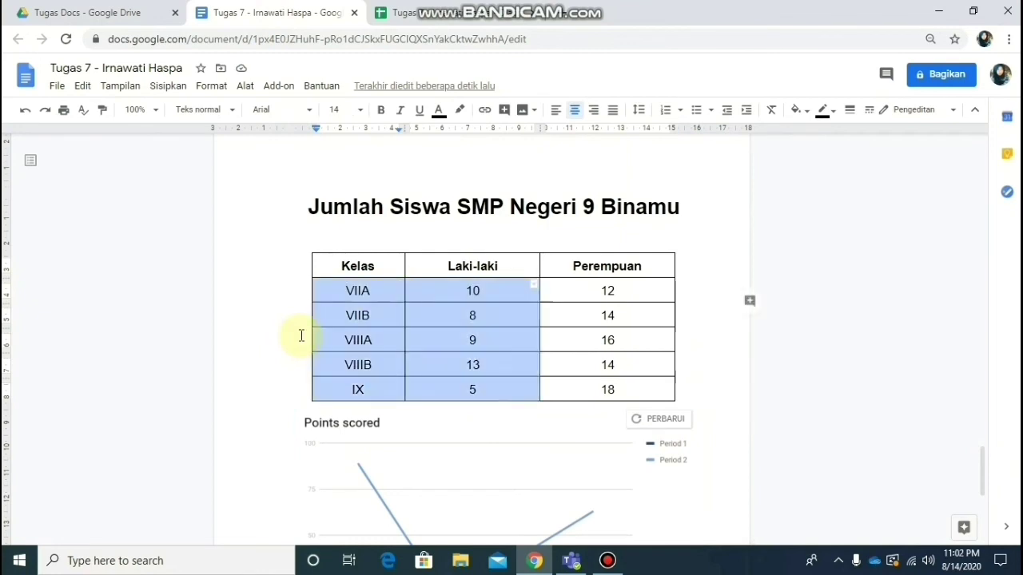
{"action": "key", "text": "shift+Right"}
{"action": "key", "text": "ctrl+c"}
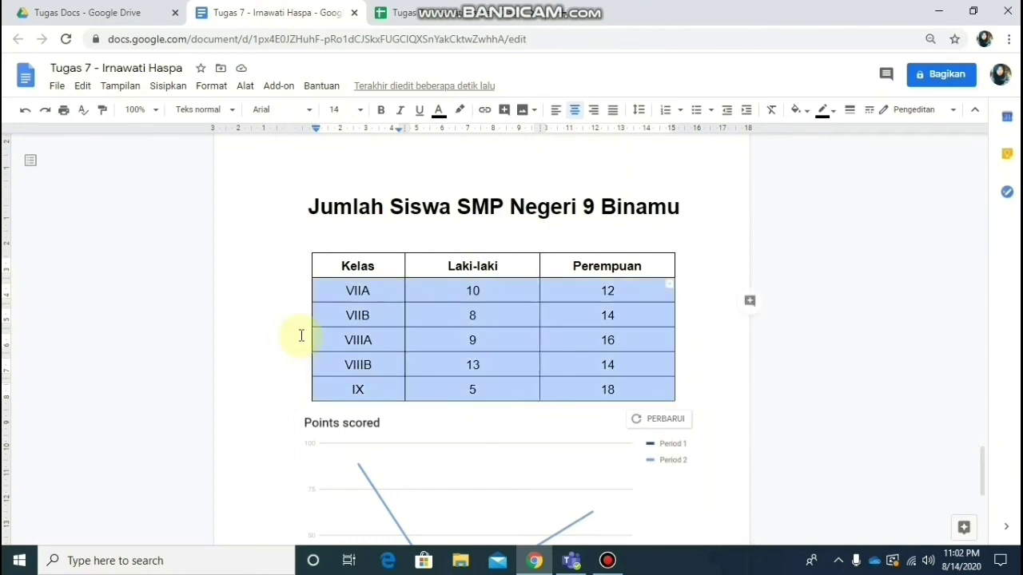
Paste the copied class rows over the sample data in the line chart's spreadsheet, starting at A2
{"action": "left_click", "coordinate": [443, 22]}
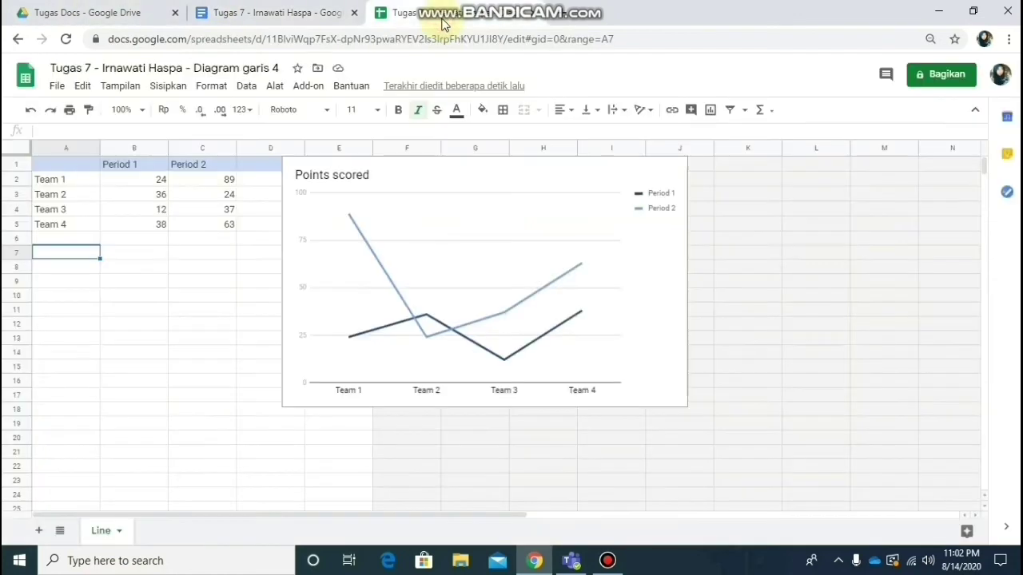
{"action": "left_click", "coordinate": [56, 173]}
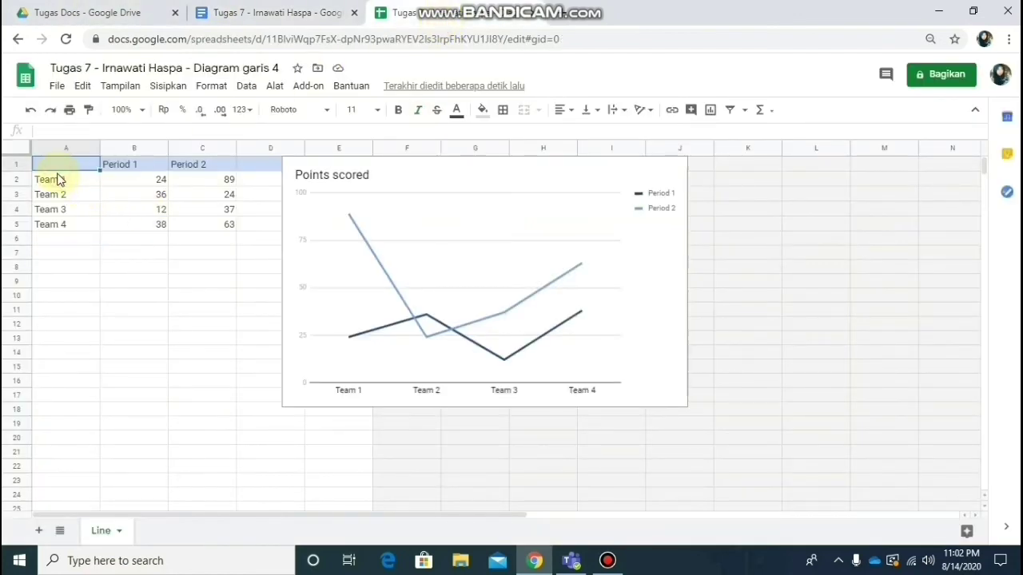
{"action": "left_click", "coordinate": [57, 179]}
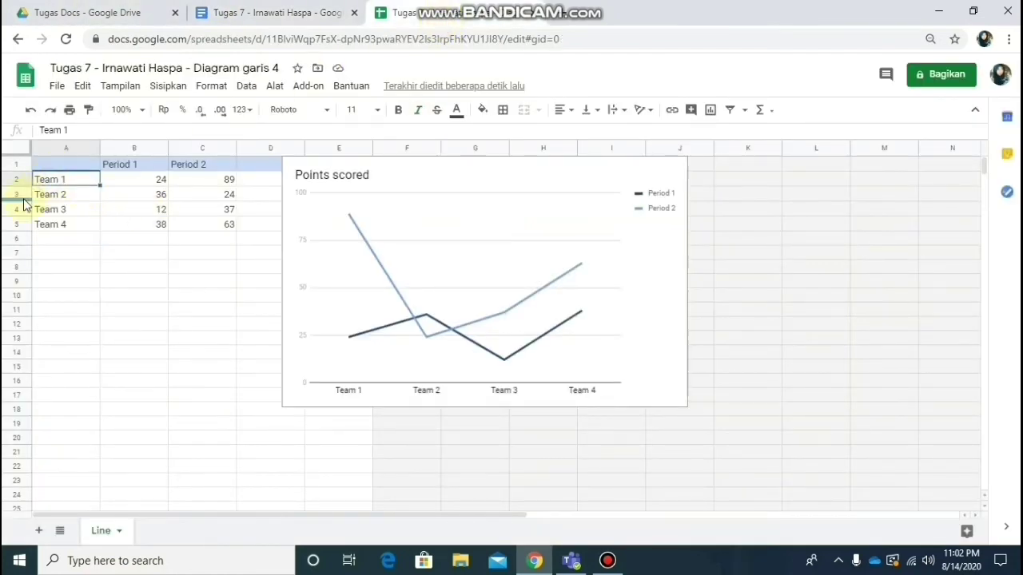
{"action": "key", "text": "ctrl+v"}
{"action": "scroll", "coordinate": [132, 177], "scroll_direction": "down", "scroll_amount": 1}
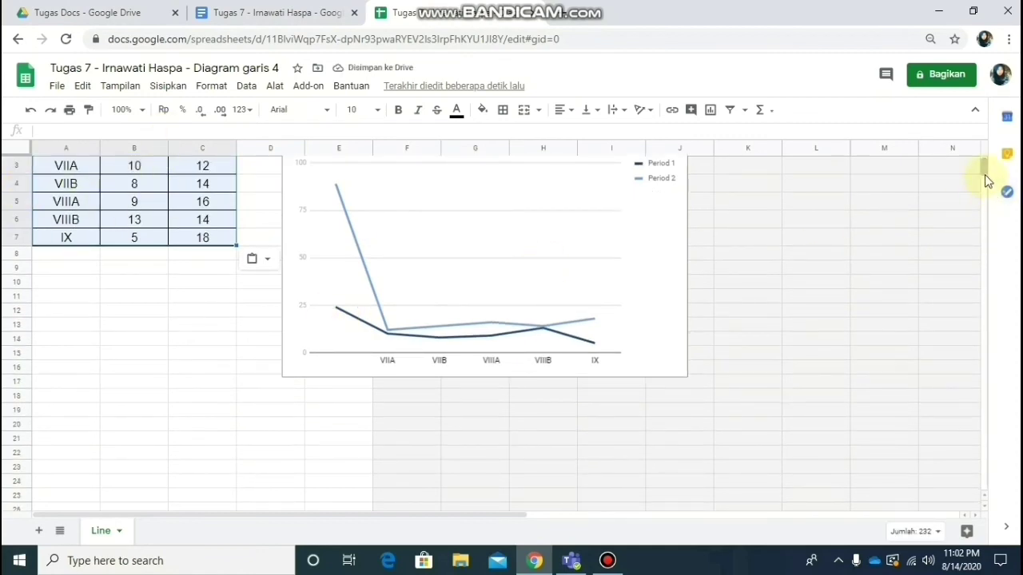
{"action": "left_click_drag", "start_coordinate": [986, 182], "coordinate": [984, 164]}
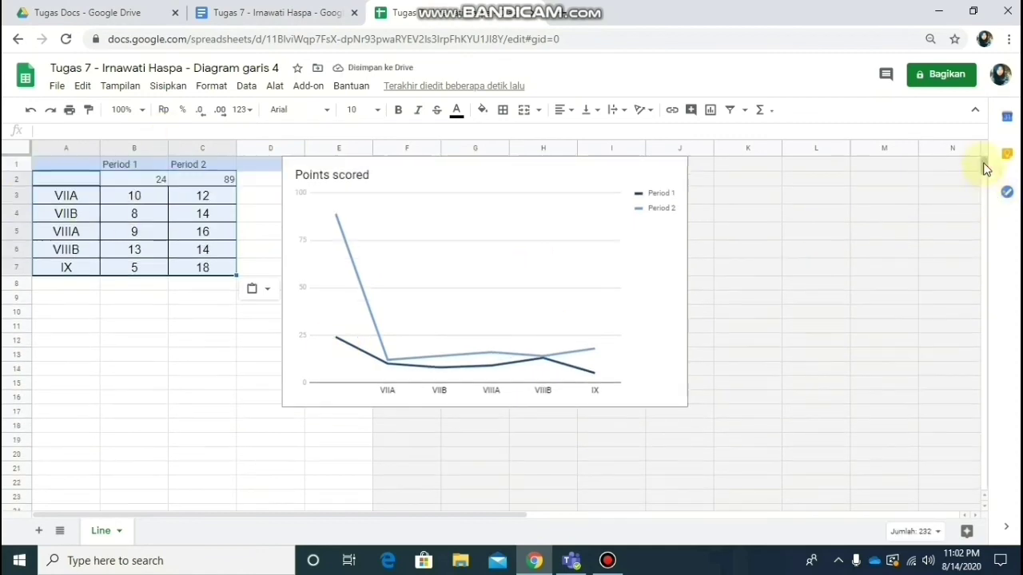
Delete row 2 with the leftover values 24 and 89 from the line chart's spreadsheet
{"action": "left_click", "coordinate": [76, 176]}
{"action": "key", "text": "shift+Right"}
{"action": "key", "text": "shift+Right"}
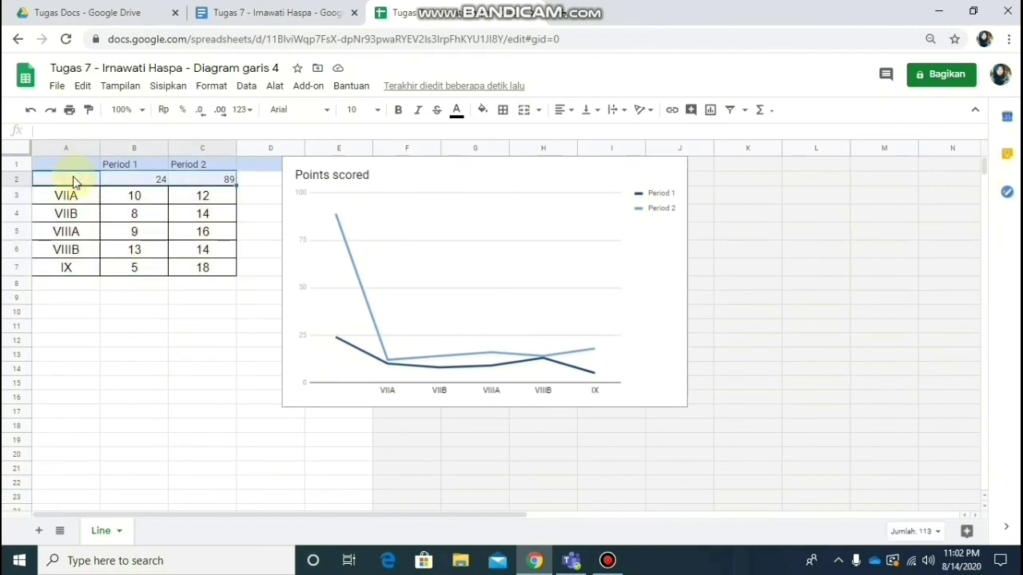
{"action": "right_click", "coordinate": [73, 177]}
{"action": "mouse_move", "coordinate": [73, 179]}
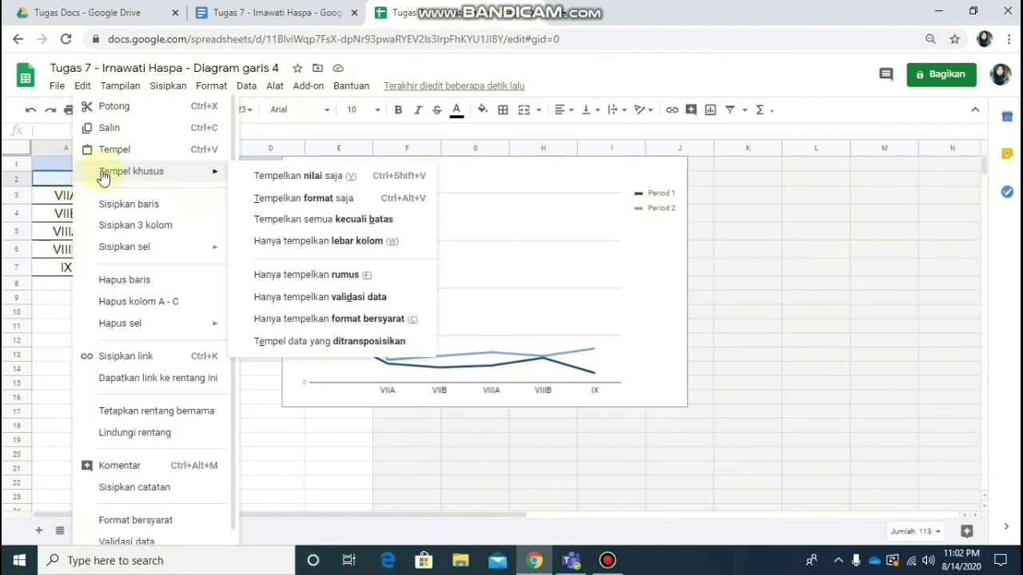
{"action": "left_click", "coordinate": [135, 282]}
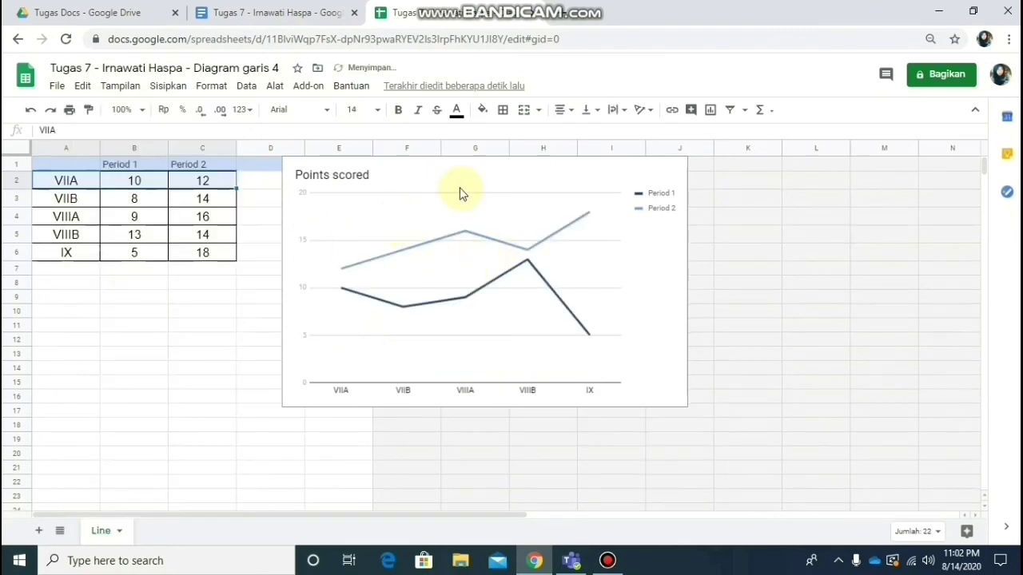
Rename the column headers Period 1 and Period 2 in B1 and C1 to Laki-laki and Perempuan
{"action": "left_click", "coordinate": [126, 165]}
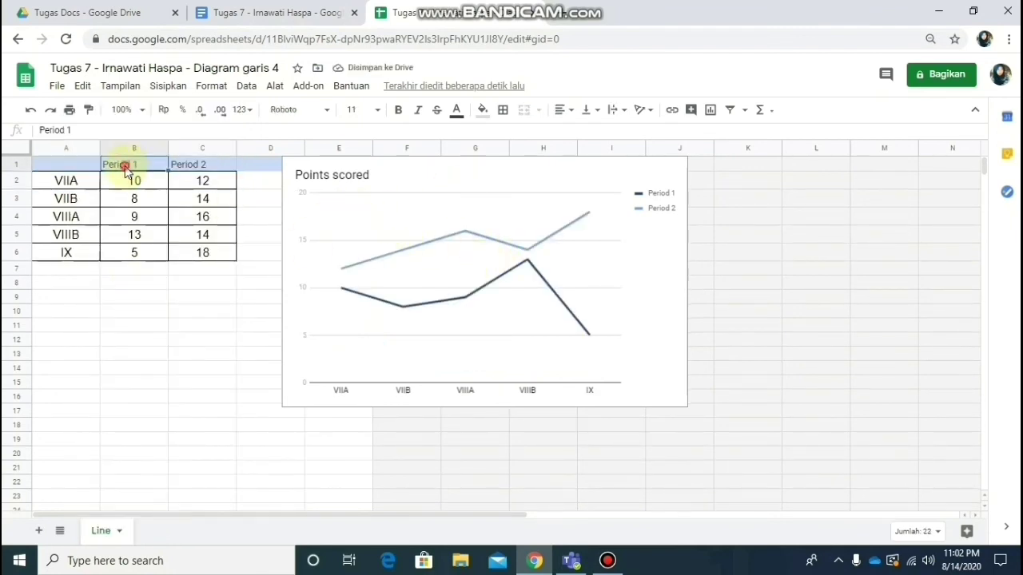
{"action": "double_click", "coordinate": [127, 166]}
{"action": "triple_click", "coordinate": [123, 168]}
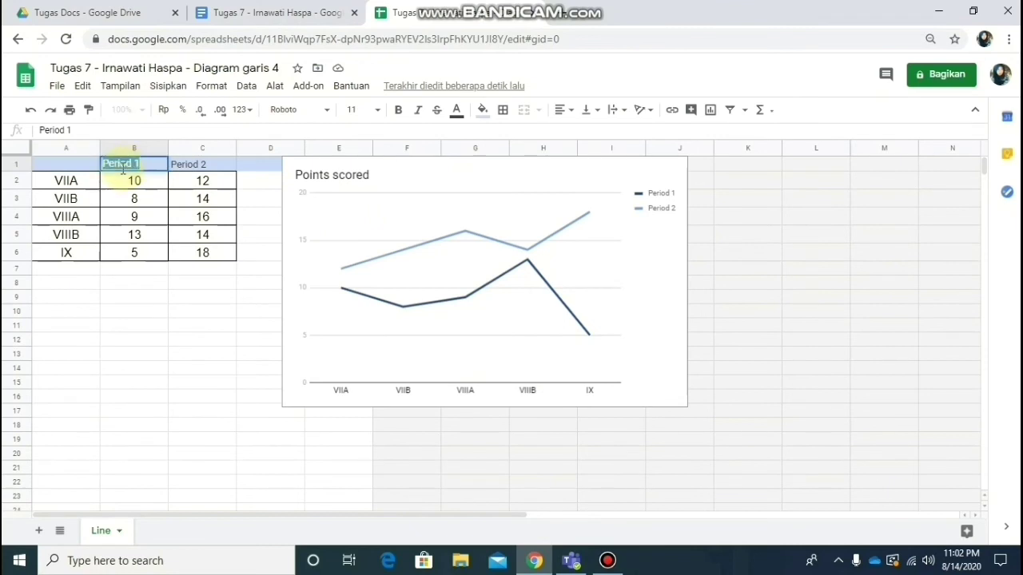
{"action": "type", "text": "Laki-laki"}
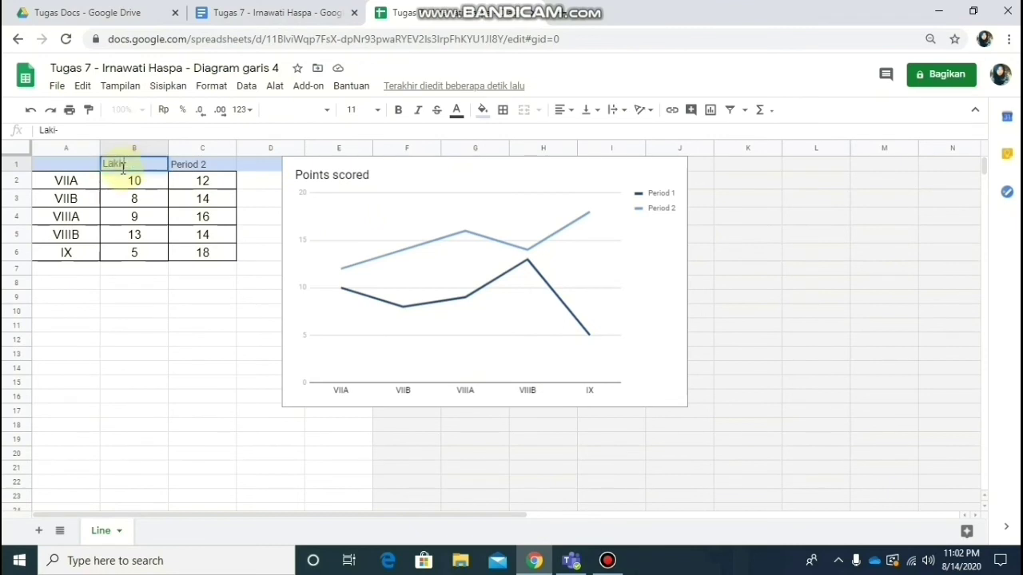
{"action": "left_click", "coordinate": [187, 166]}
{"action": "triple_click", "coordinate": [187, 165]}
{"action": "type", "text": "Perempu"}
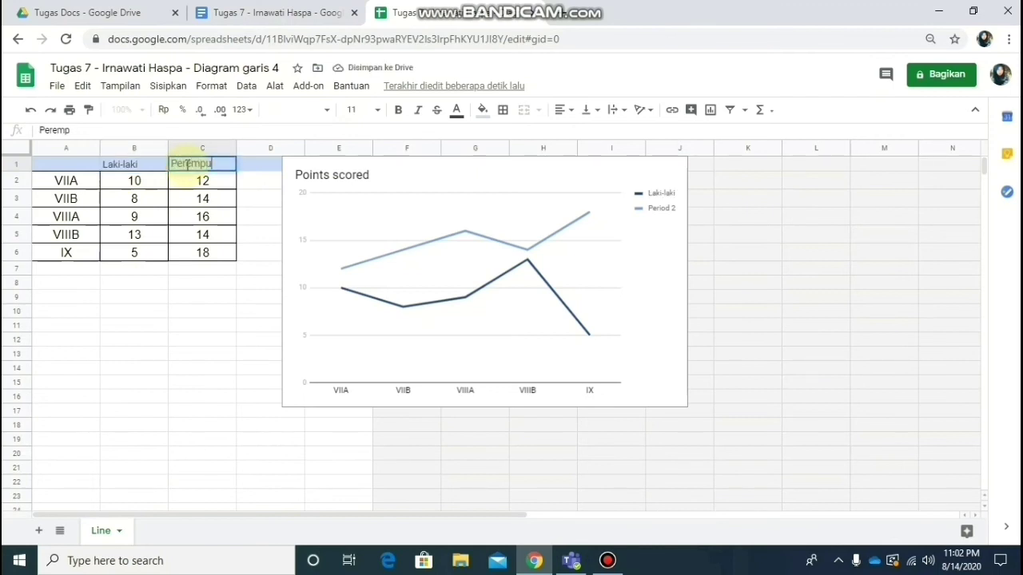
{"action": "type", "text": "an"}
{"action": "left_click", "coordinate": [631, 222]}
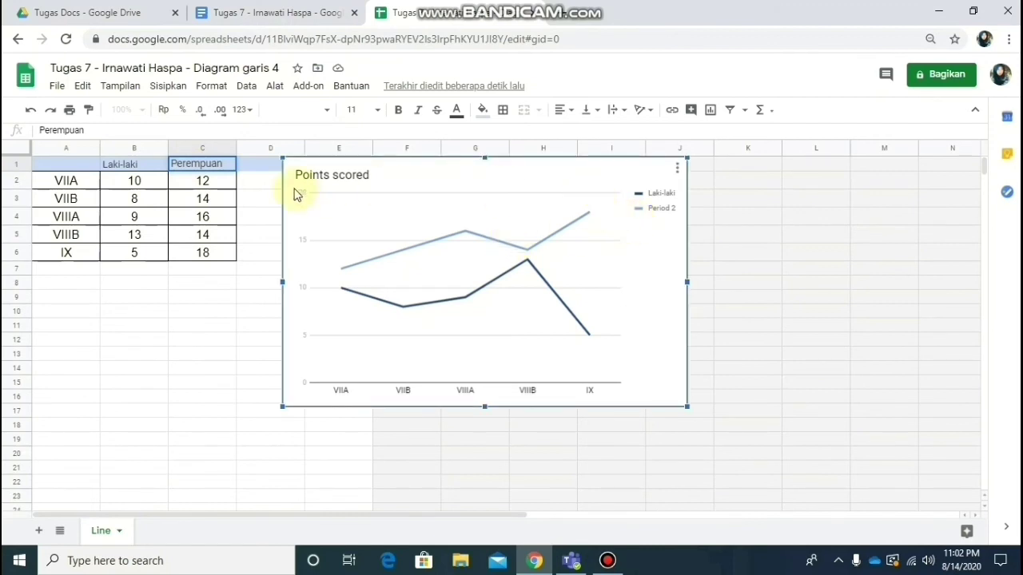
{"action": "left_click", "coordinate": [206, 178]}
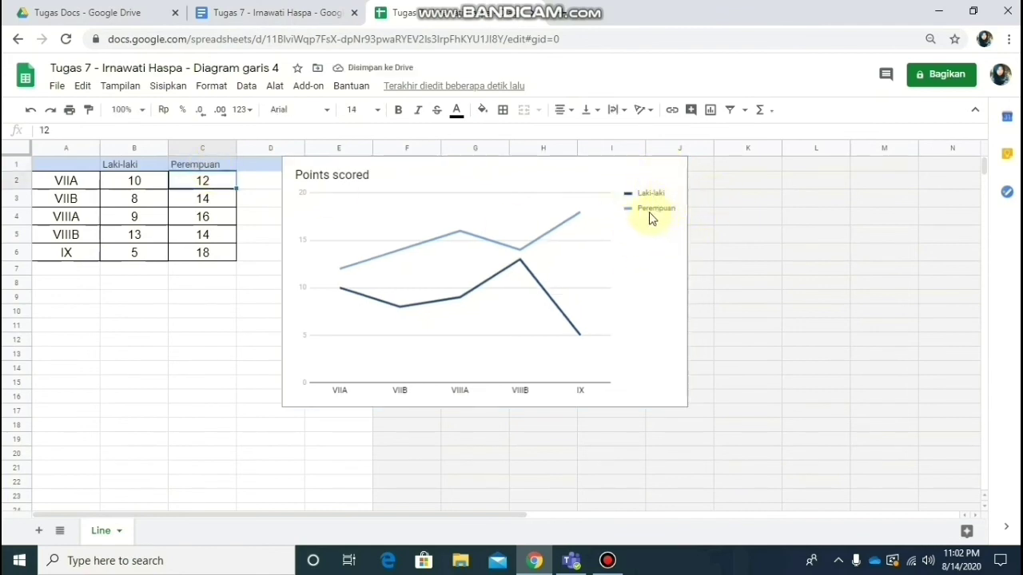
Change the line chart's title to "Jumlah Siswa SMP Negeri 9 Binamu"
{"action": "left_click", "coordinate": [330, 181]}
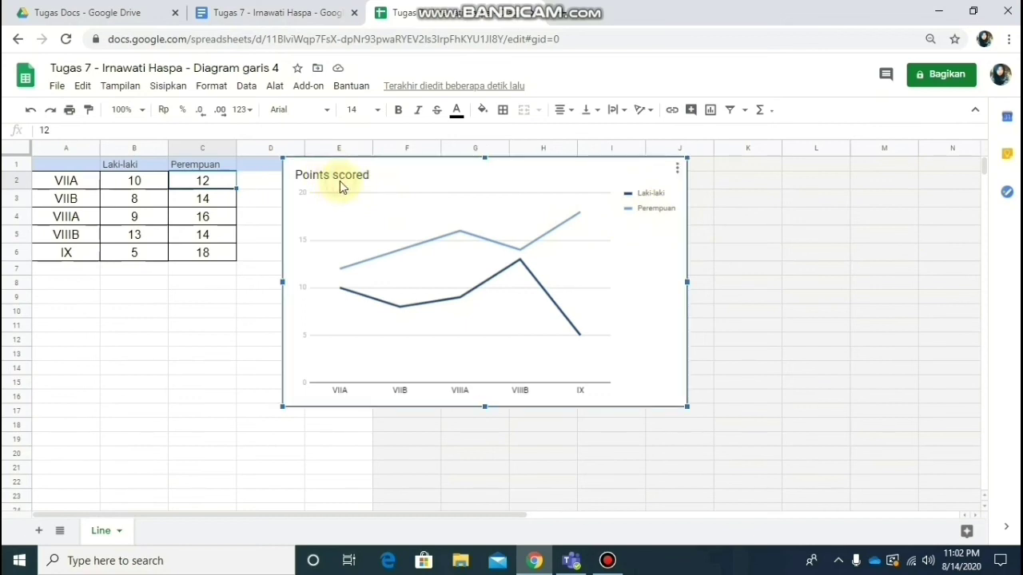
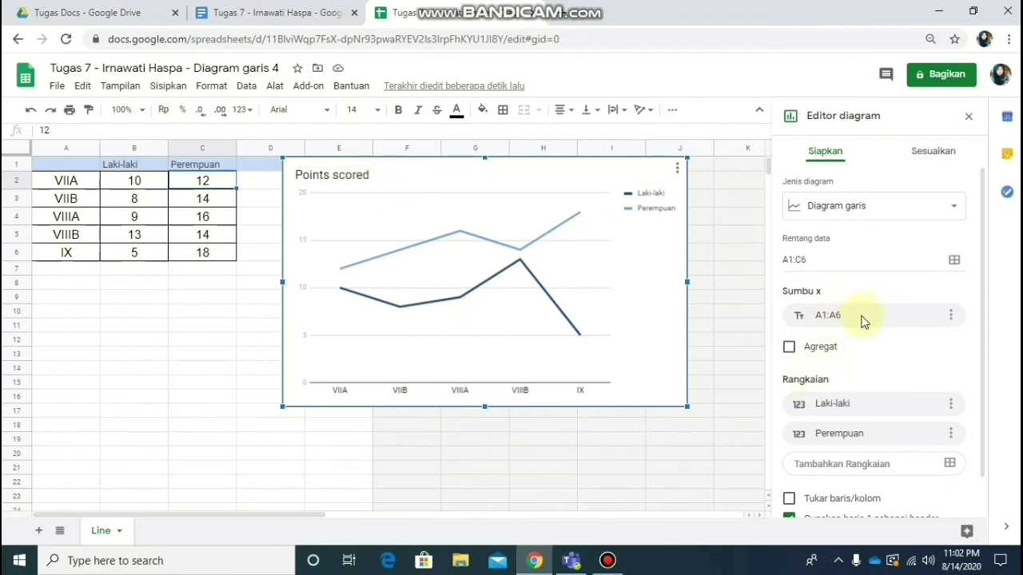
{"action": "left_click", "coordinate": [382, 178]}
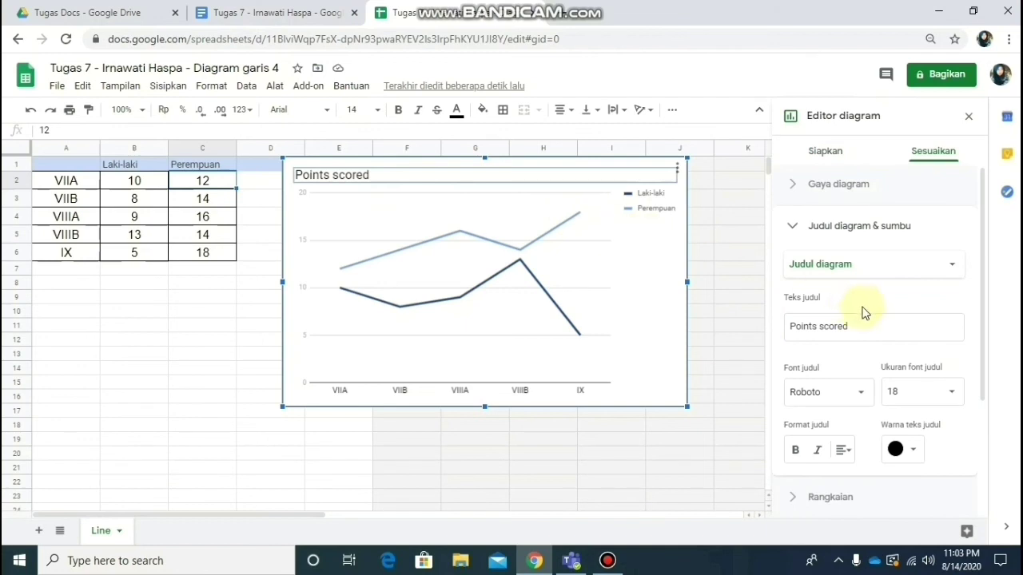
{"action": "left_click_drag", "start_coordinate": [874, 326], "coordinate": [766, 326]}
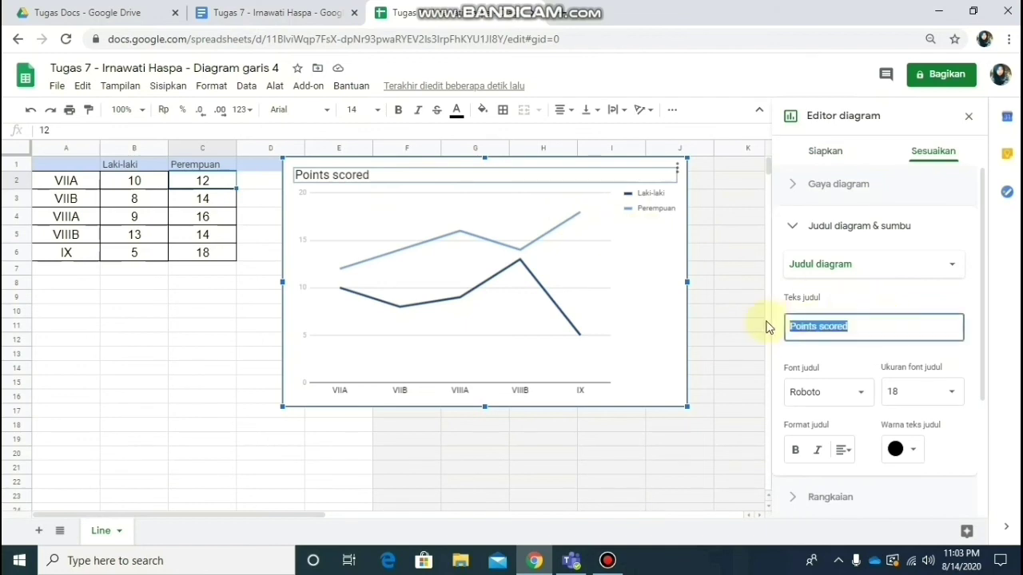
{"action": "type", "text": "Jum"}
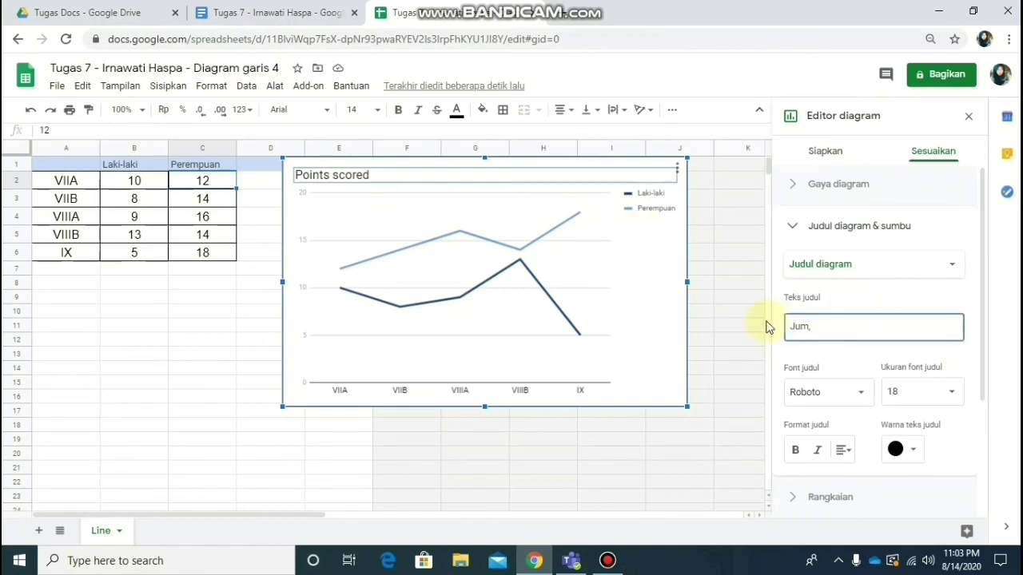
{"action": "type", "text": ","}
{"action": "key", "text": "BackSpace"}
{"action": "type", "text": "lah "}
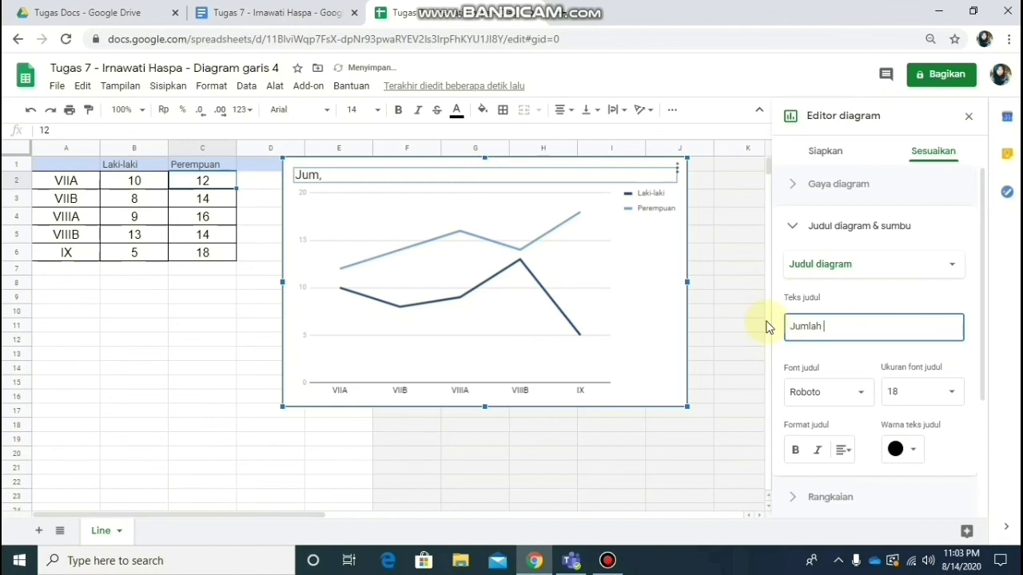
{"action": "type", "text": "Siswa SM"}
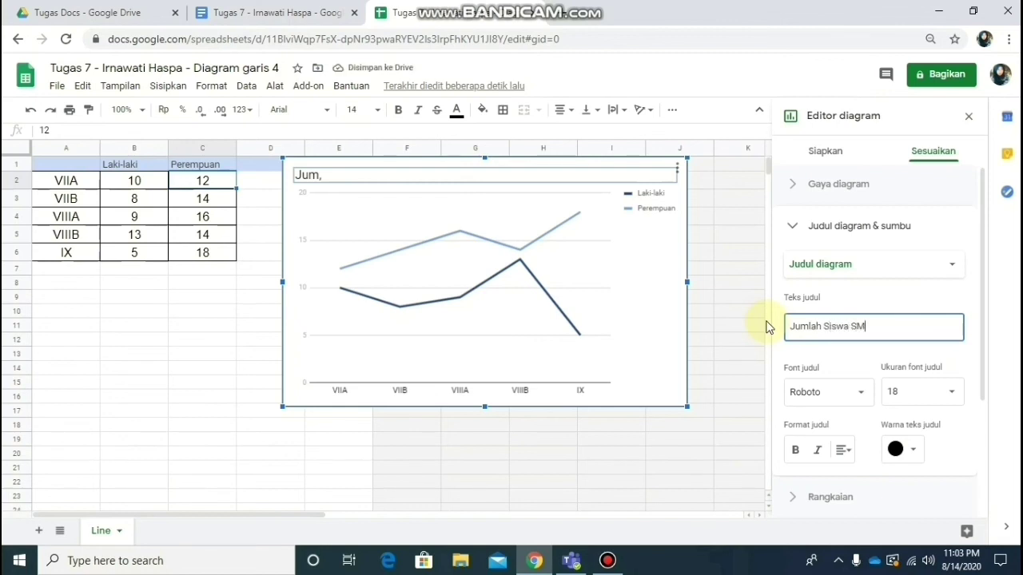
{"action": "type", "text": "P Negeri 9 Binam"}
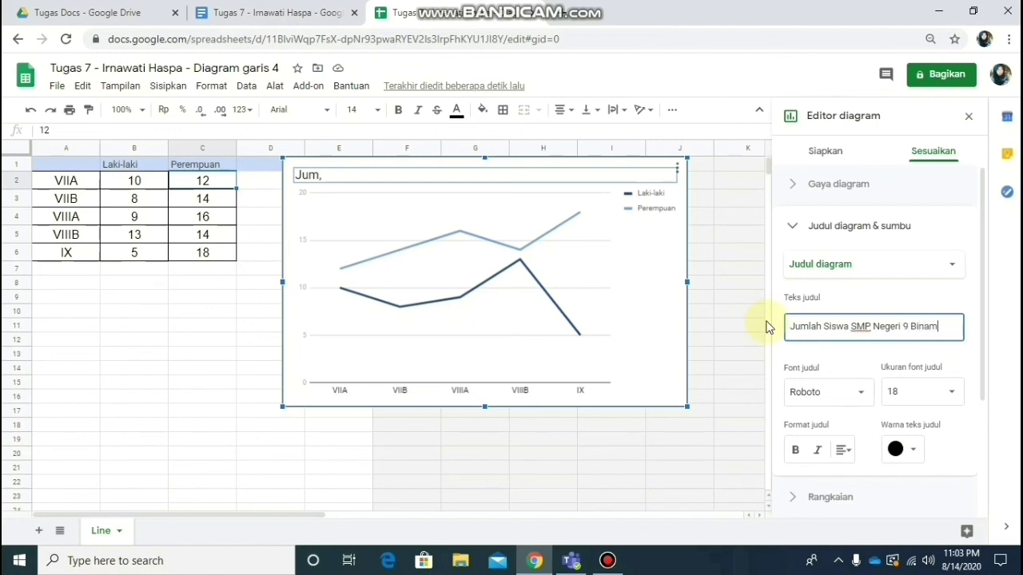
{"action": "type", "text": "u"}
{"action": "left_click", "coordinate": [651, 280]}
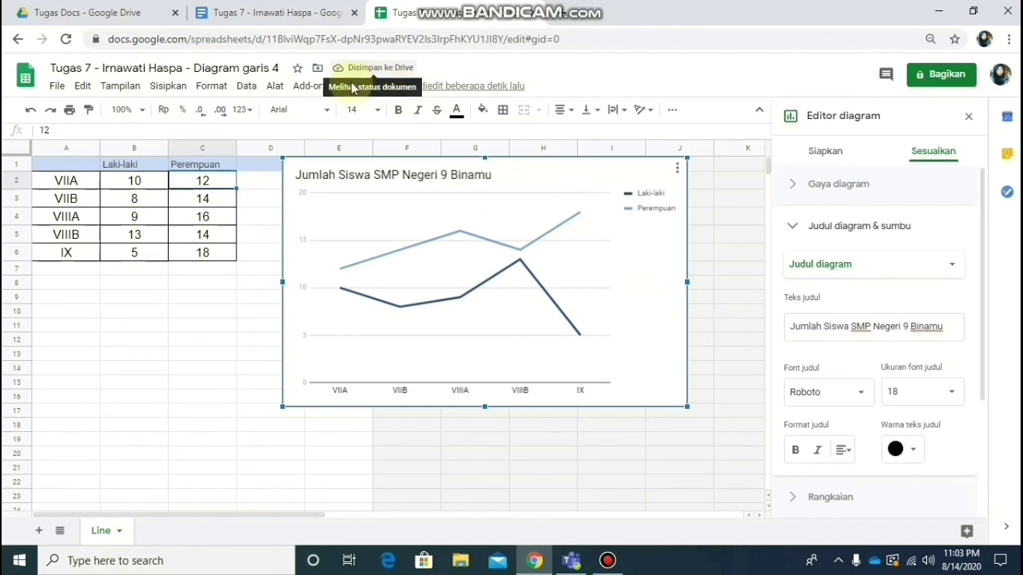
Return to the Tugas 7 document and update the linked line chart on the last page from its spreadsheet
{"action": "left_click", "coordinate": [292, 14]}
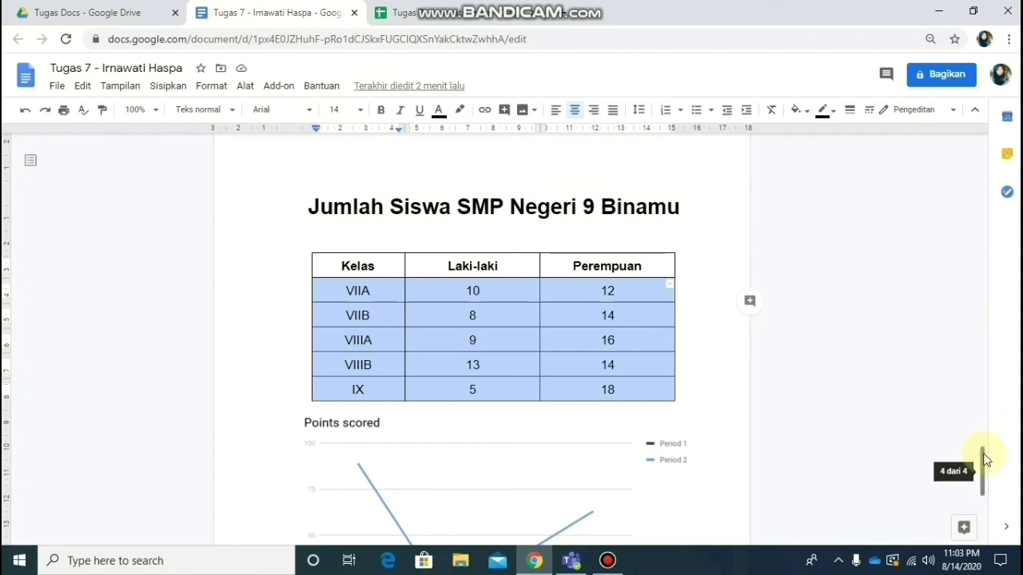
{"action": "left_click_drag", "start_coordinate": [985, 460], "coordinate": [983, 475]}
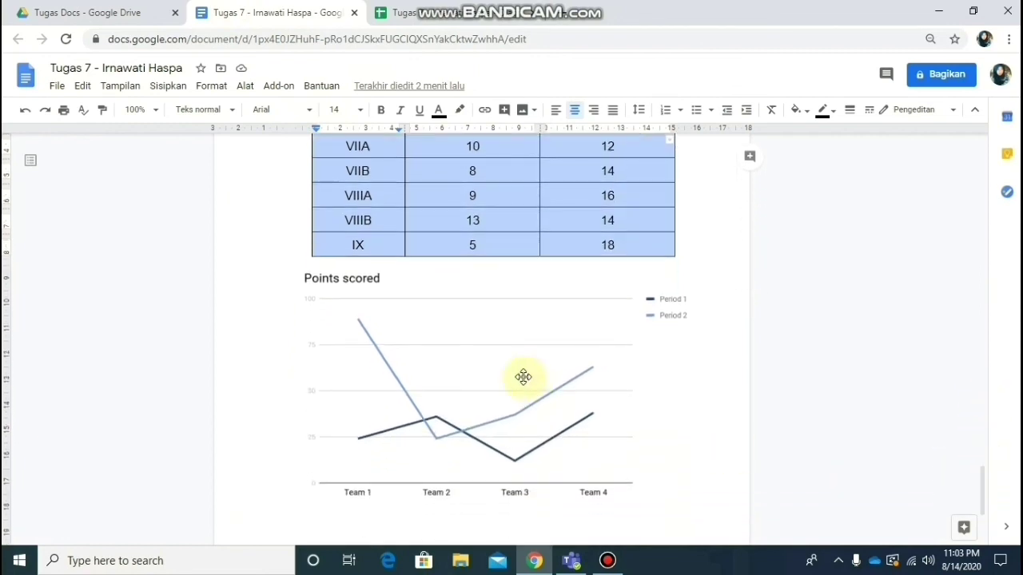
{"action": "left_click", "coordinate": [522, 377]}
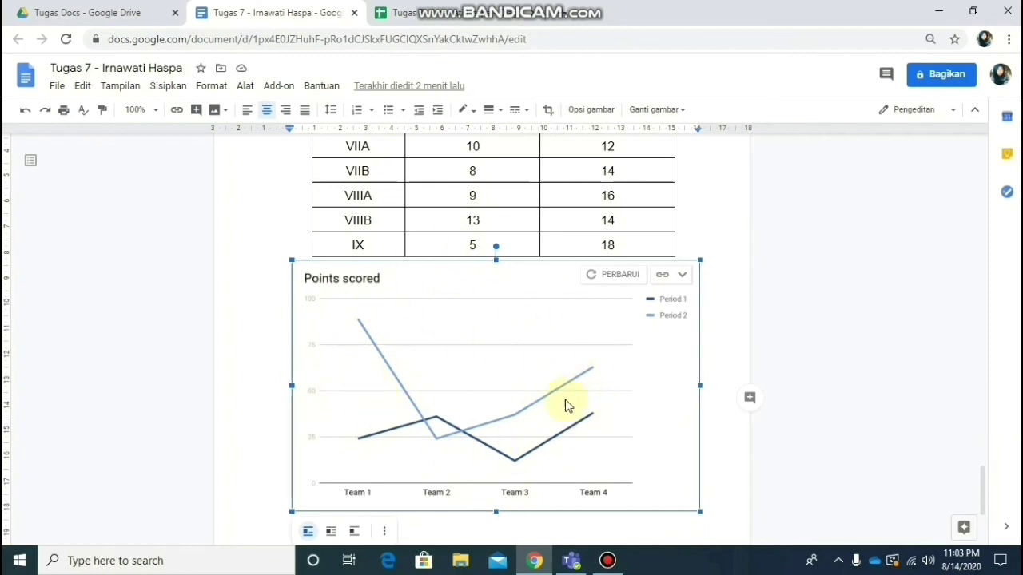
{"action": "left_click", "coordinate": [606, 277]}
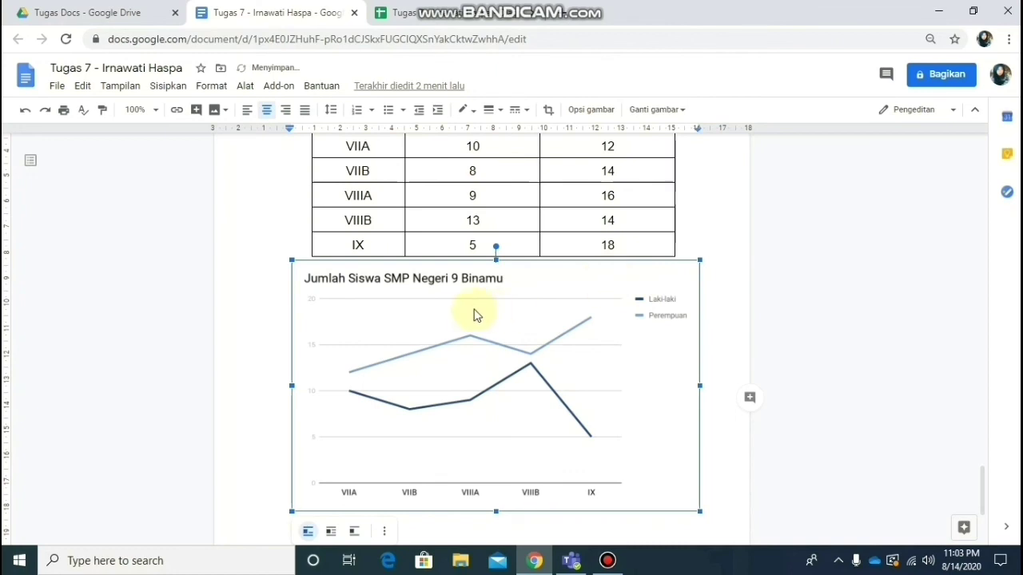
{"action": "left_click", "coordinate": [788, 361]}
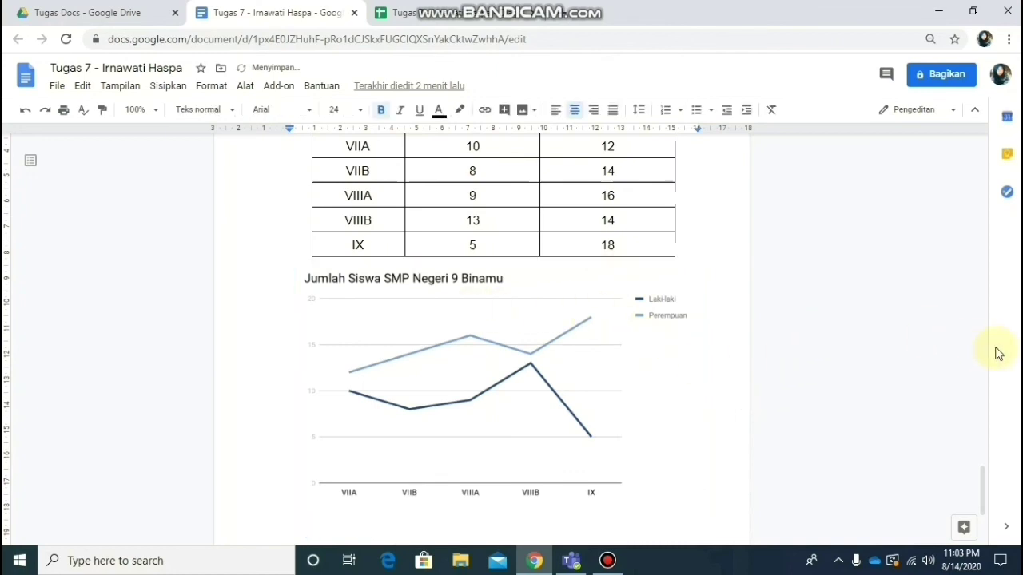
{"action": "scroll", "coordinate": [984, 473], "scroll_direction": "up", "scroll_amount": 1}
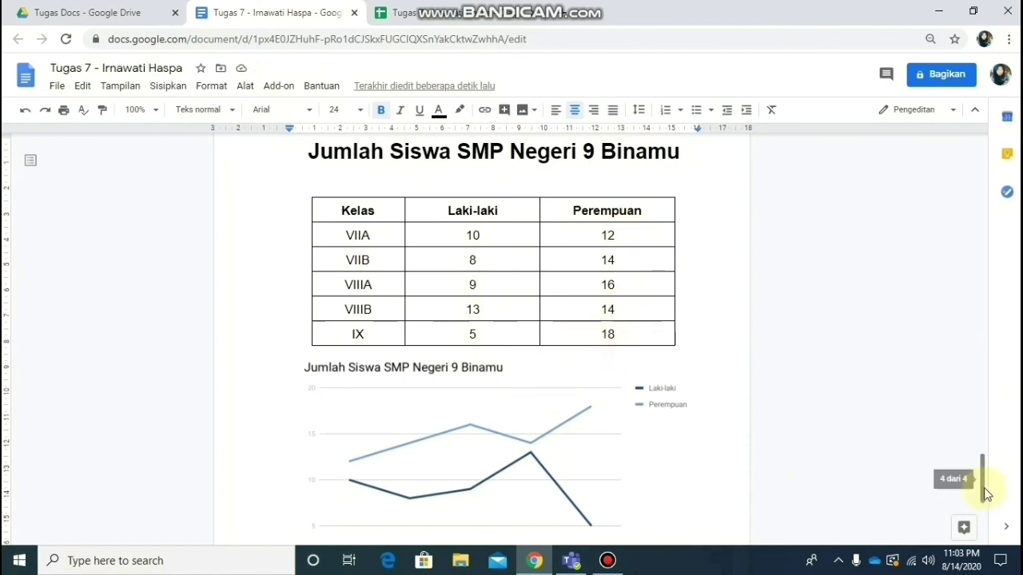
{"action": "scroll", "coordinate": [983, 488], "scroll_direction": "down", "scroll_amount": 1}
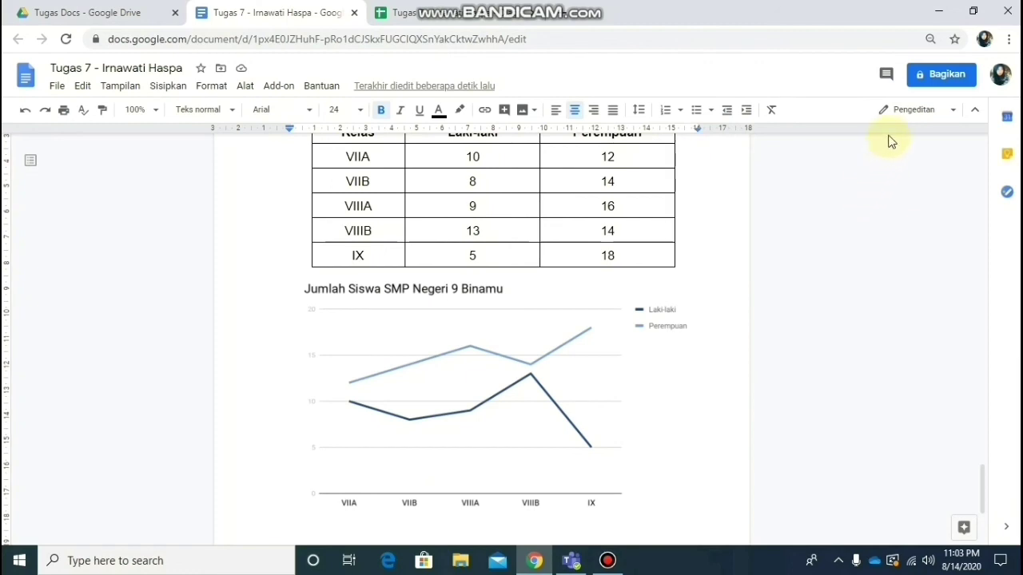
Share the document with anyone who has the link as view-only, copy the link and finish sharing
{"action": "left_click", "coordinate": [924, 80]}
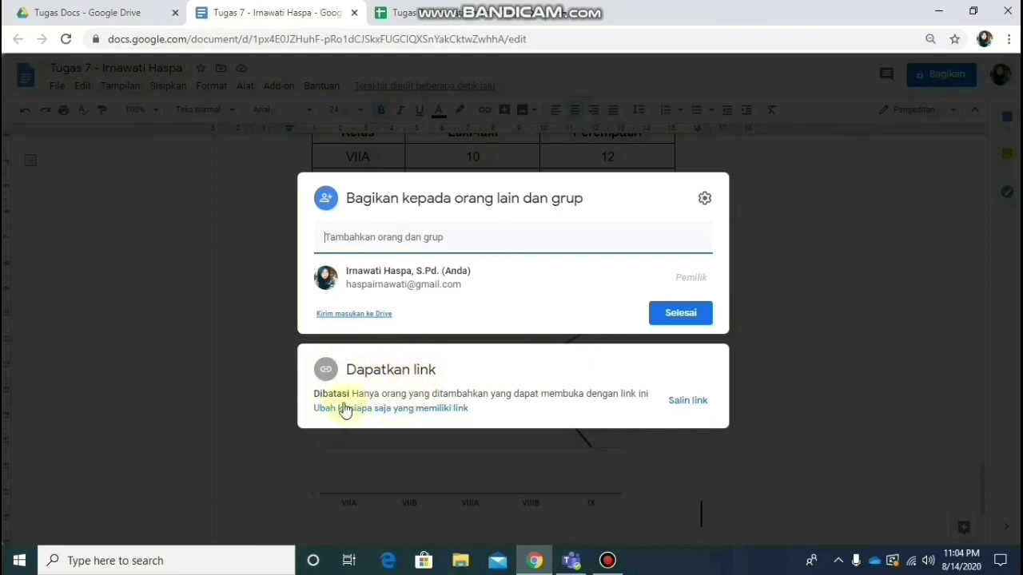
{"action": "left_click", "coordinate": [369, 410]}
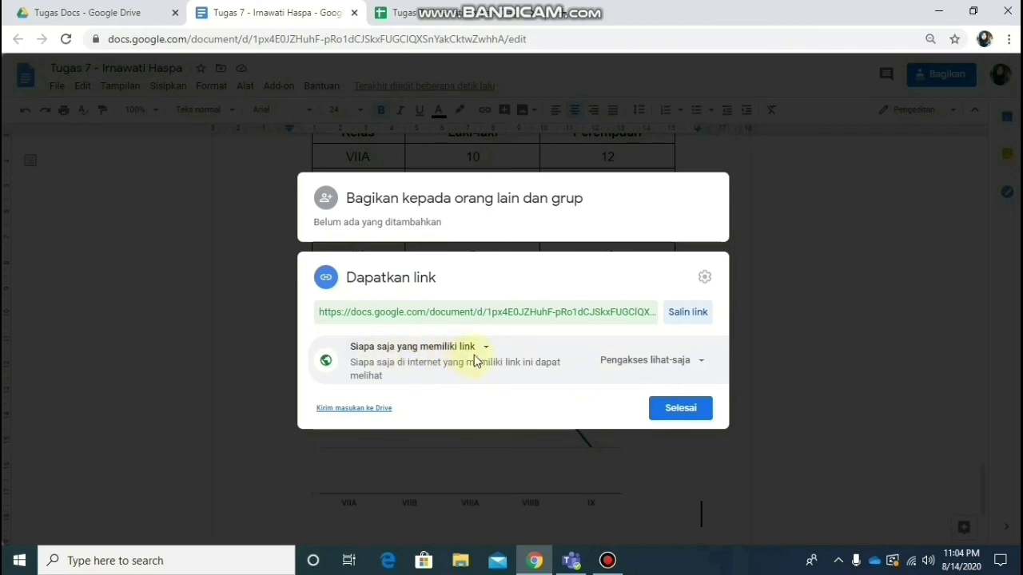
{"action": "left_click", "coordinate": [686, 314]}
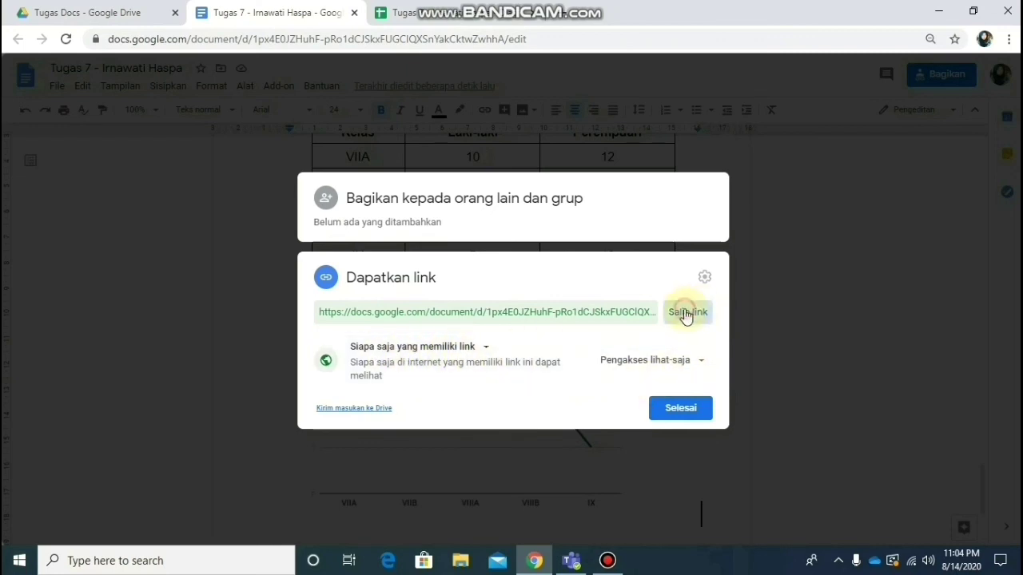
{"action": "left_click", "coordinate": [670, 417]}
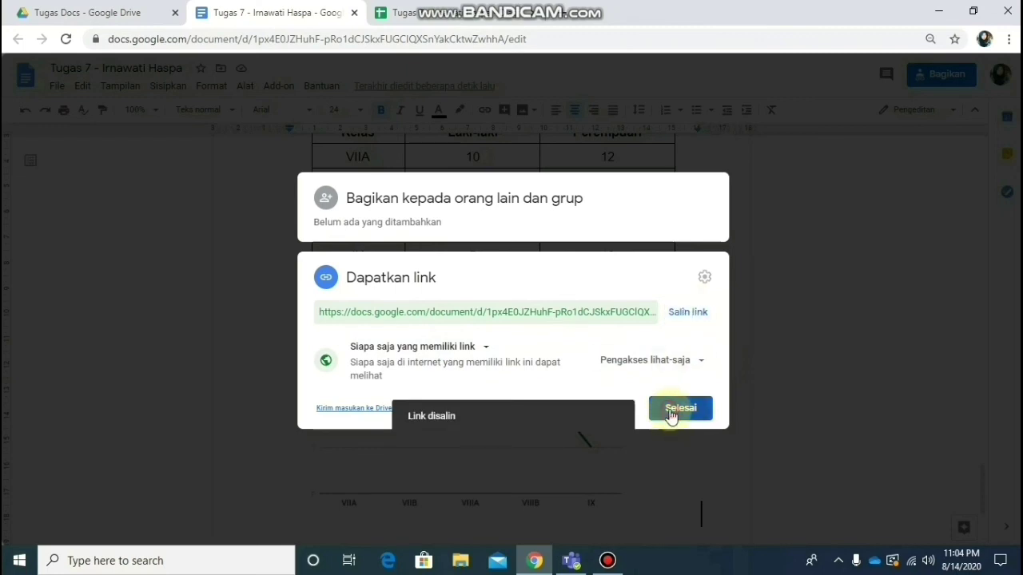